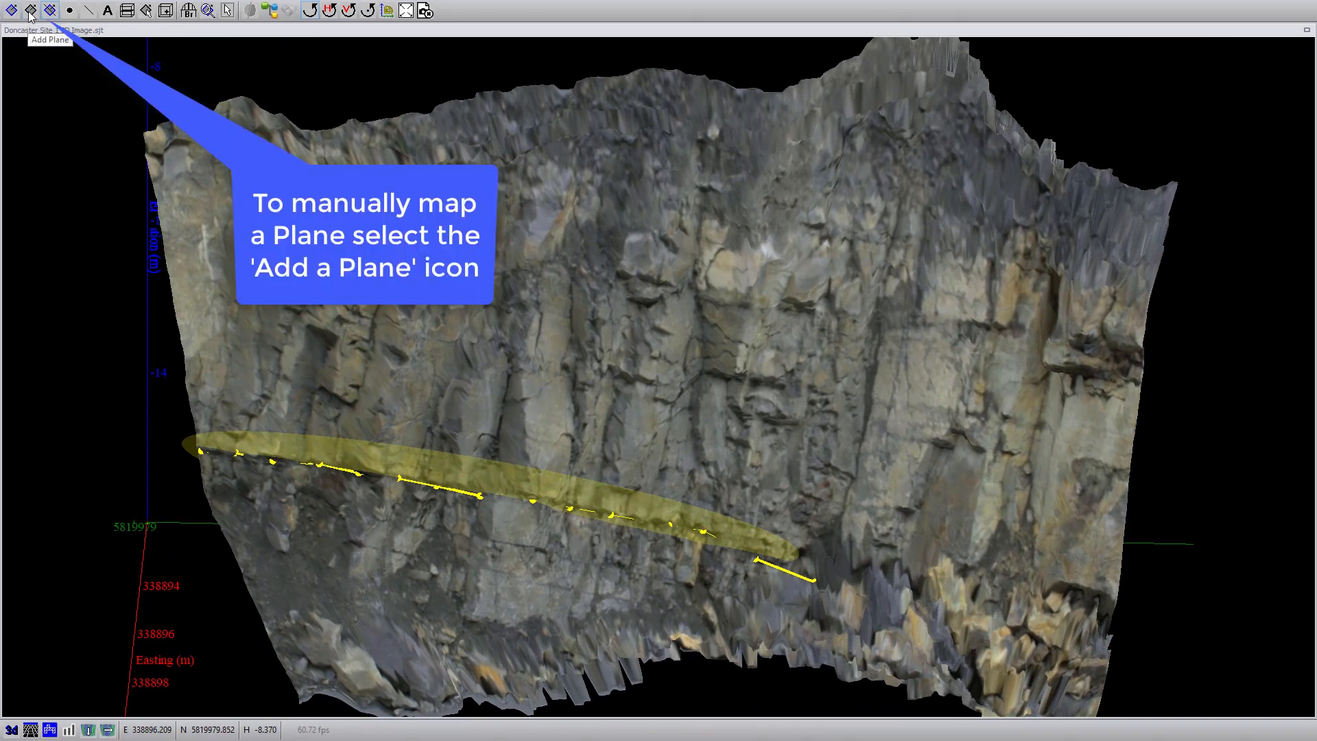
Step: Manually map a plane by tracing the outline of the exposed block face above the middle of the yellow trace
left_click(30, 12)
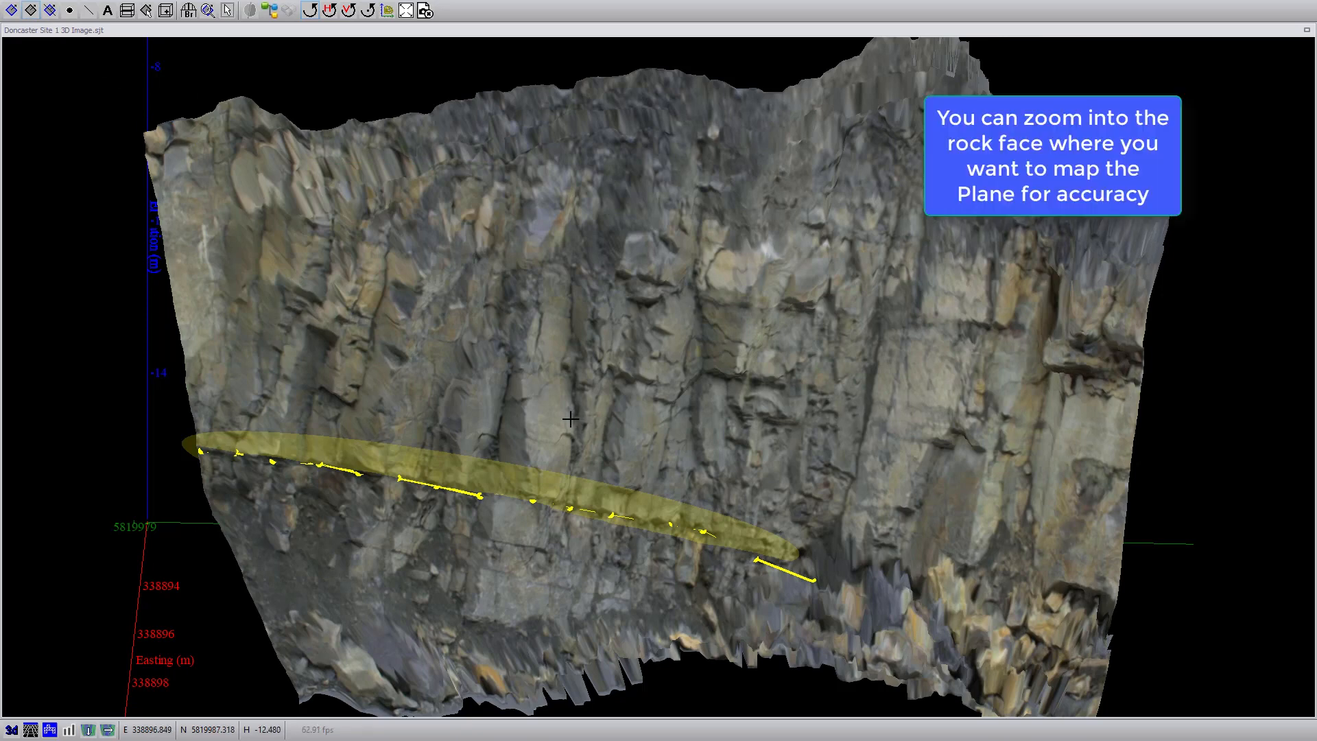
middle_click_drag(572, 420, 524, 413)
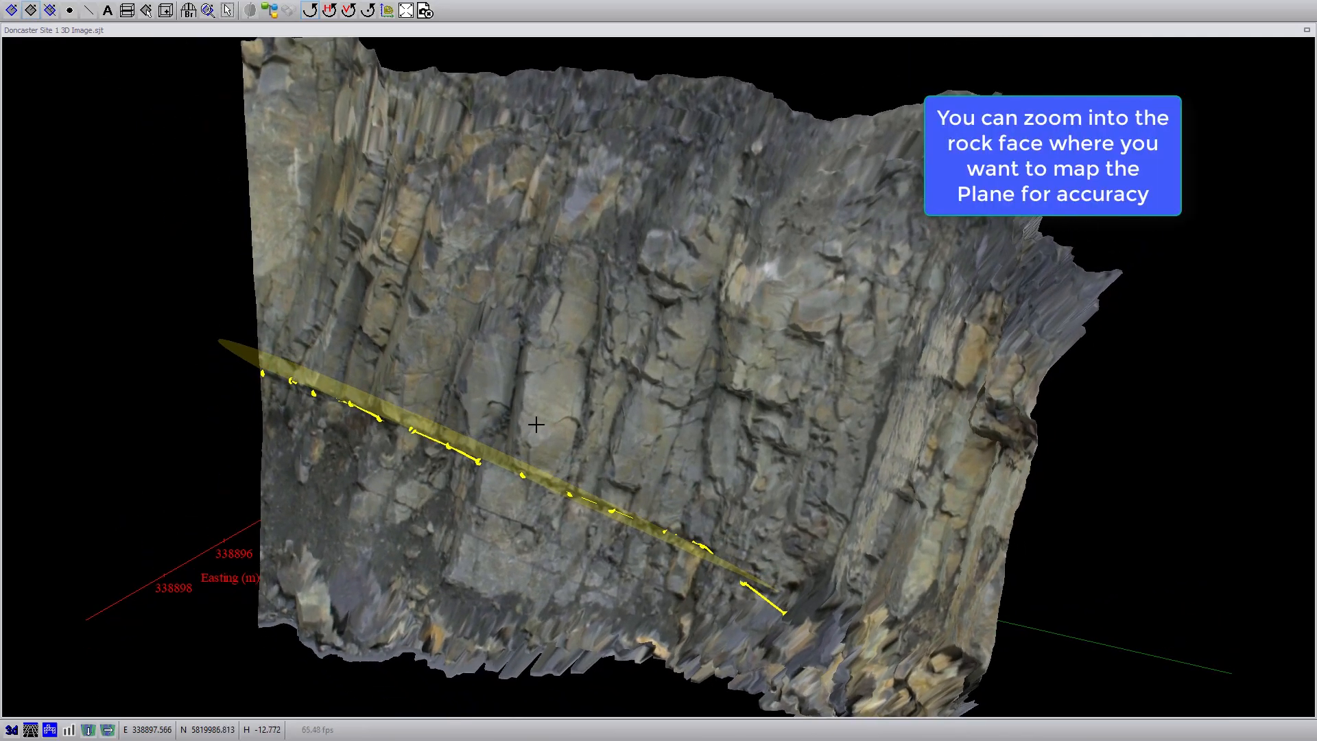
left_click(533, 411)
left_click(556, 419)
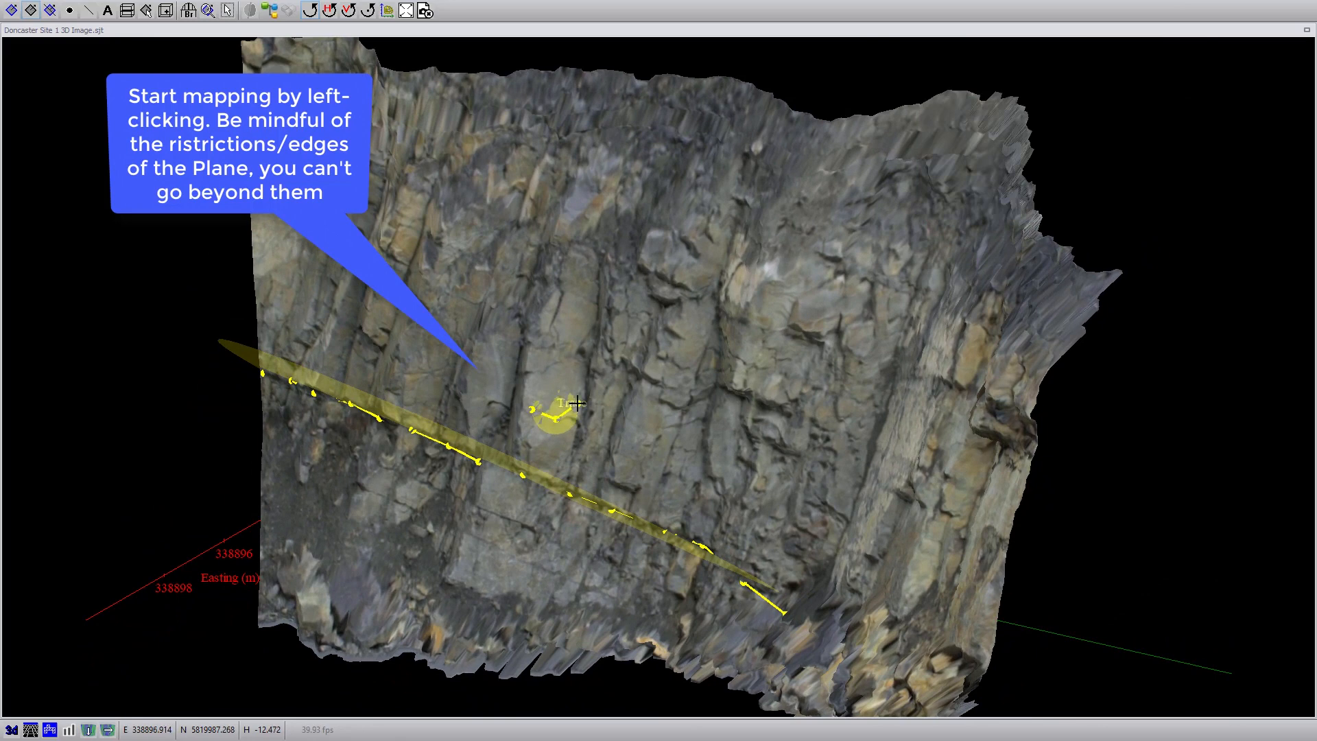
left_click(571, 407)
left_click(580, 404)
left_click(567, 393)
left_click(575, 380)
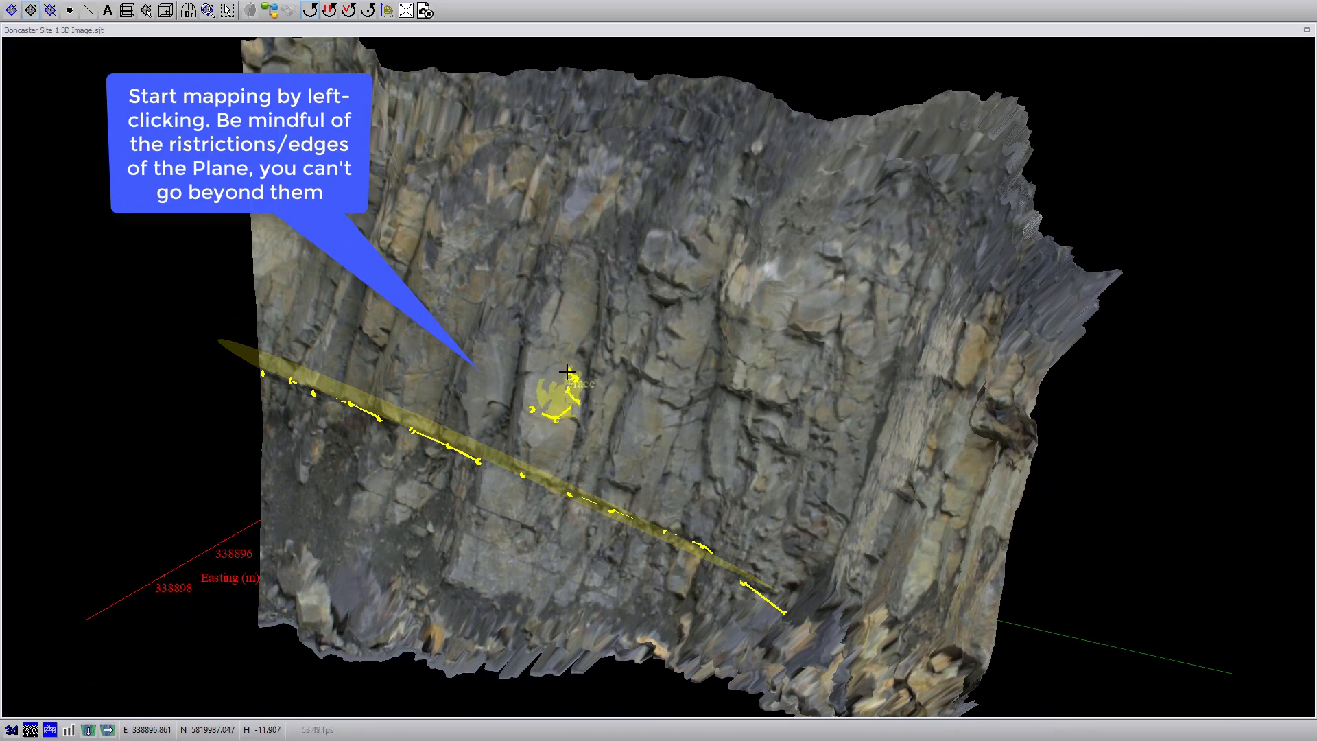
left_click(573, 342)
left_click(588, 304)
left_click(579, 300)
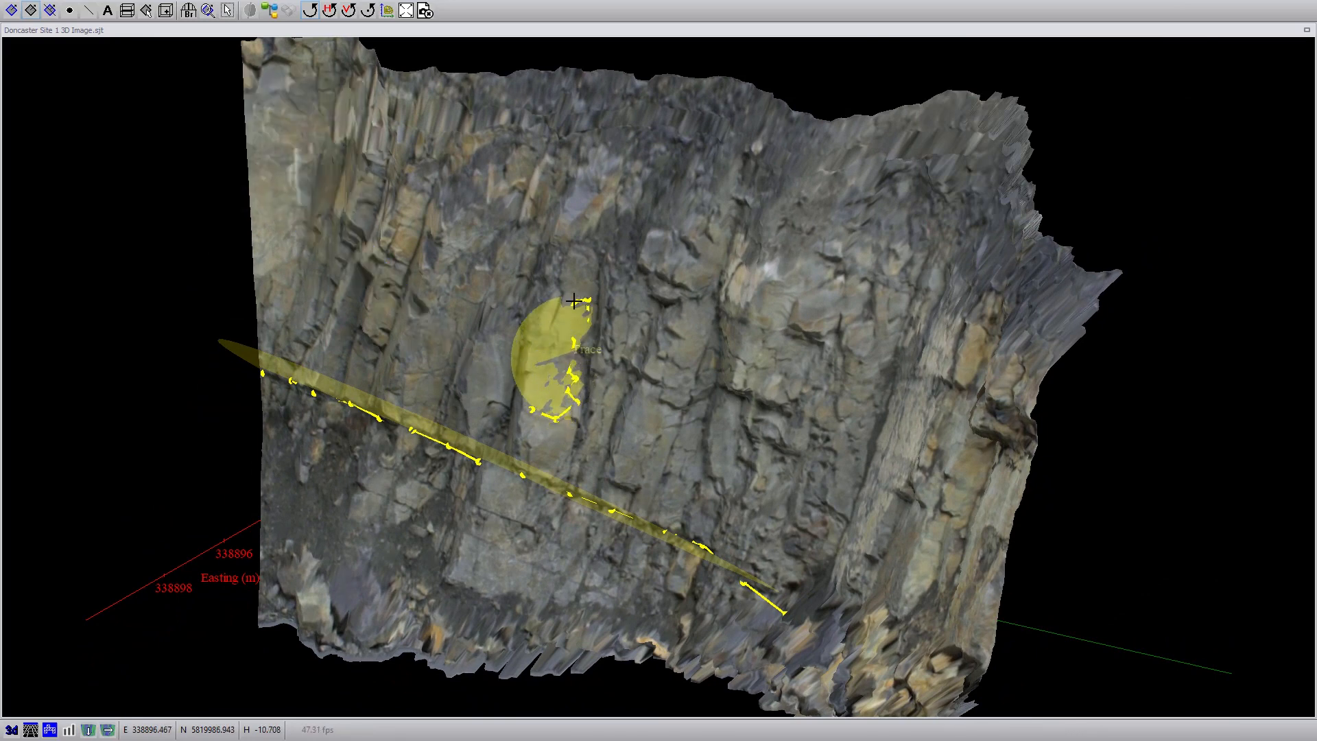
left_click(550, 305)
left_click(566, 335)
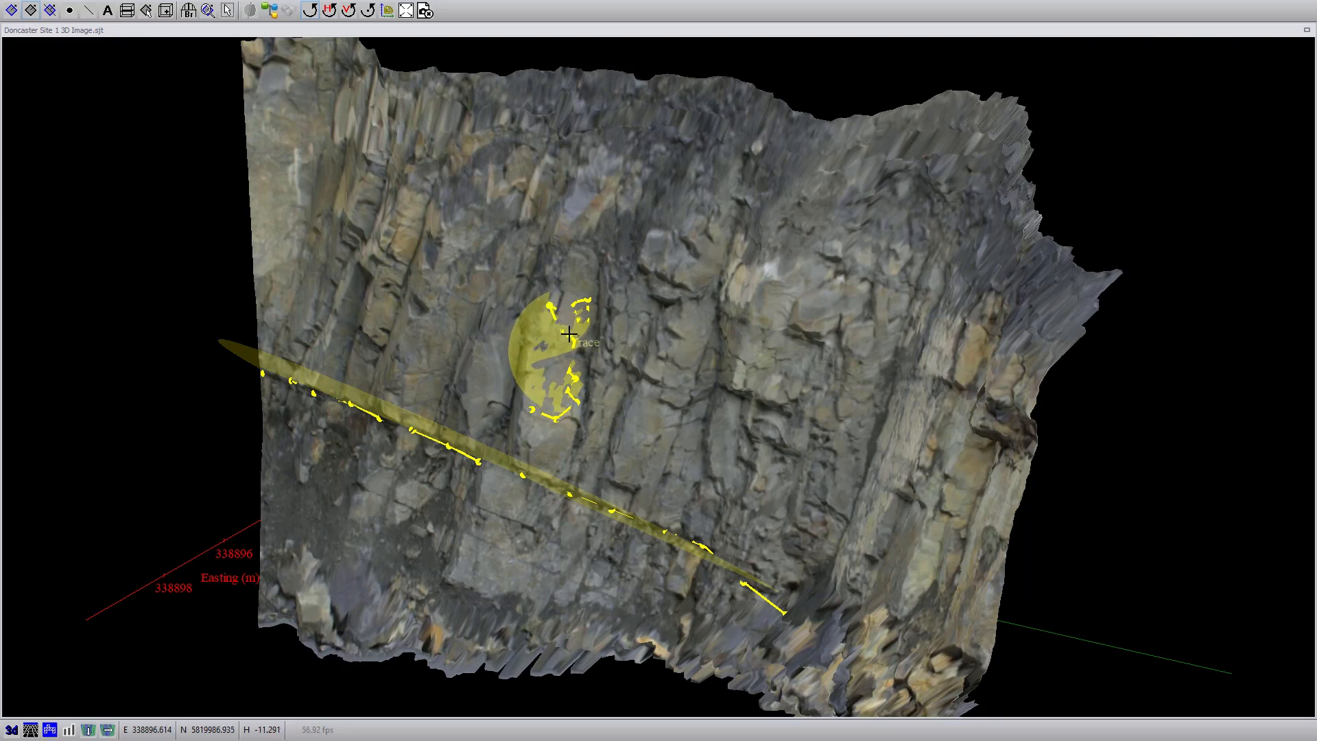
left_click(556, 373)
left_click(544, 384)
right_click(541, 415)
Step: Manually map a second plane around the neighbouring block face, between the first plane and the rock face's outer edge
mouse_move(579, 450)
middle_mouse_down()
mouse_move(864, 445)
mouse_move(645, 410)
mouse_move(543, 422)
middle_mouse_up()
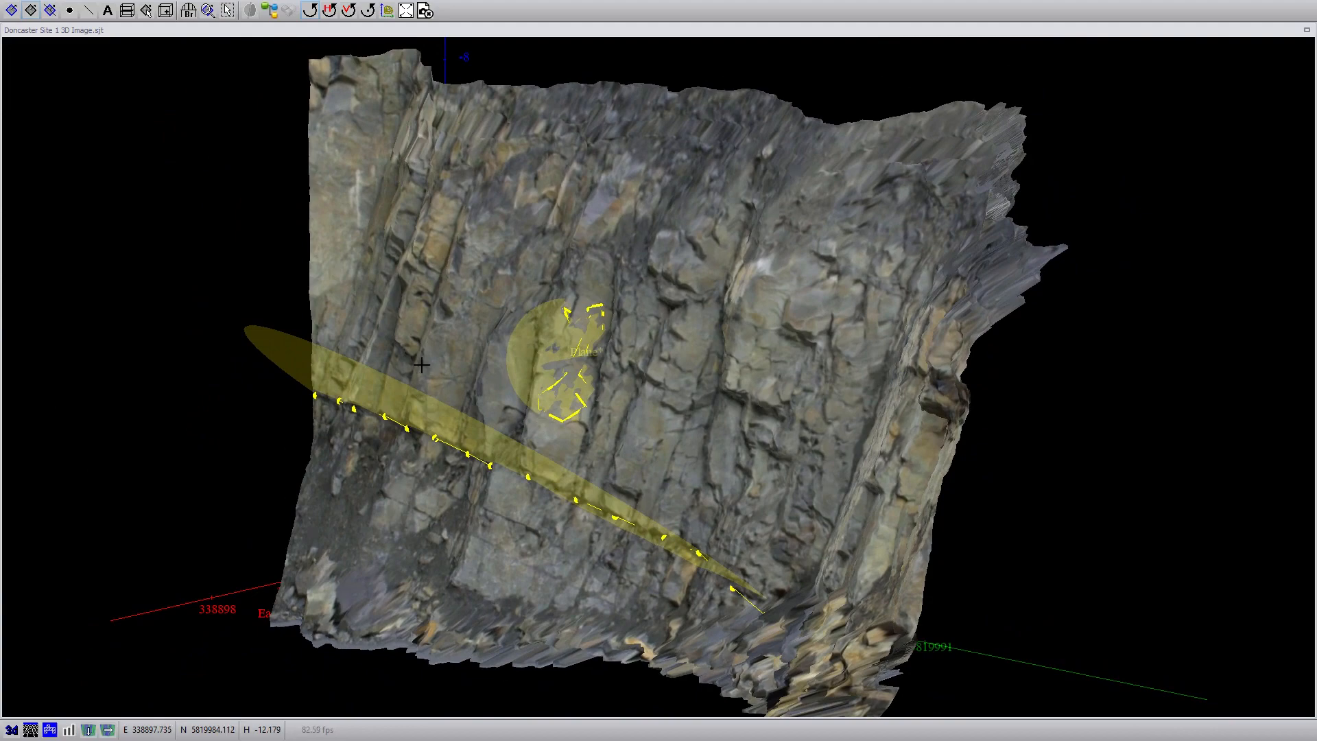
scroll(421, 365, "up", 3)
middle_click_drag(405, 361, 555, 424)
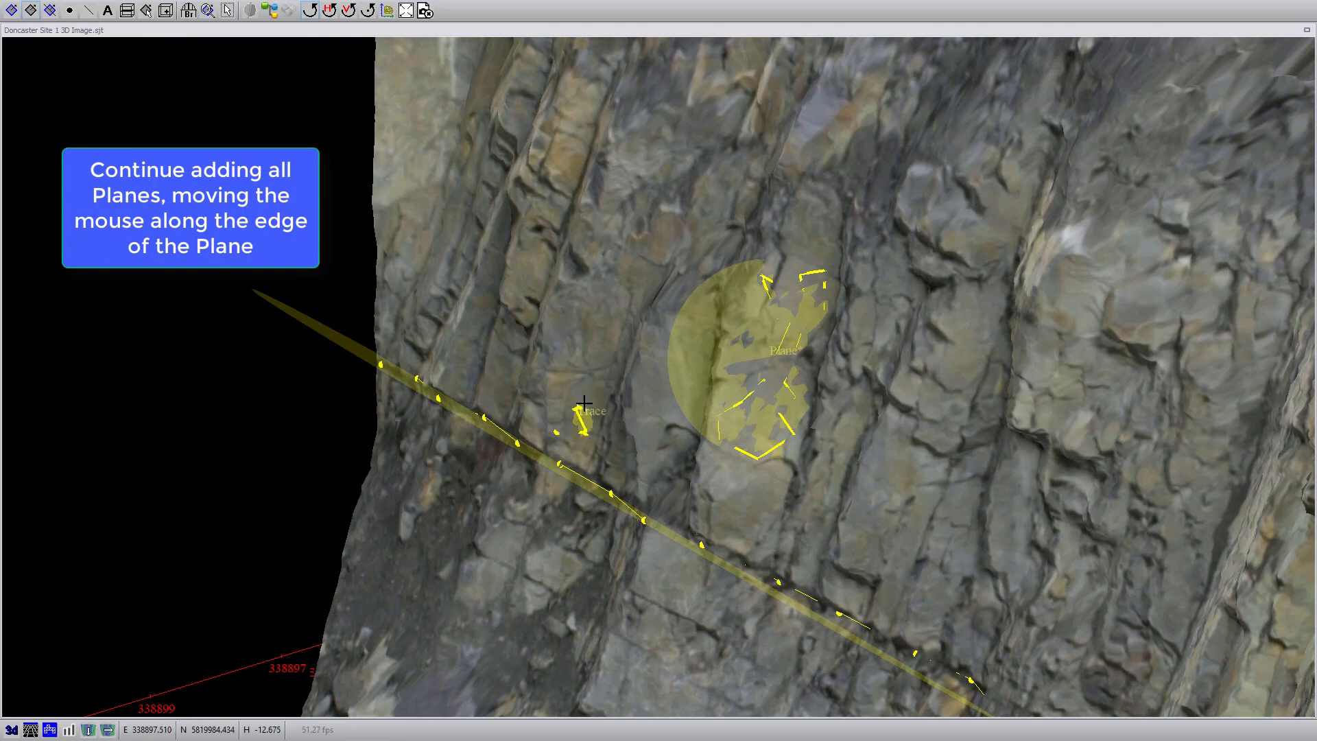
left_click_drag(611, 378, 602, 355)
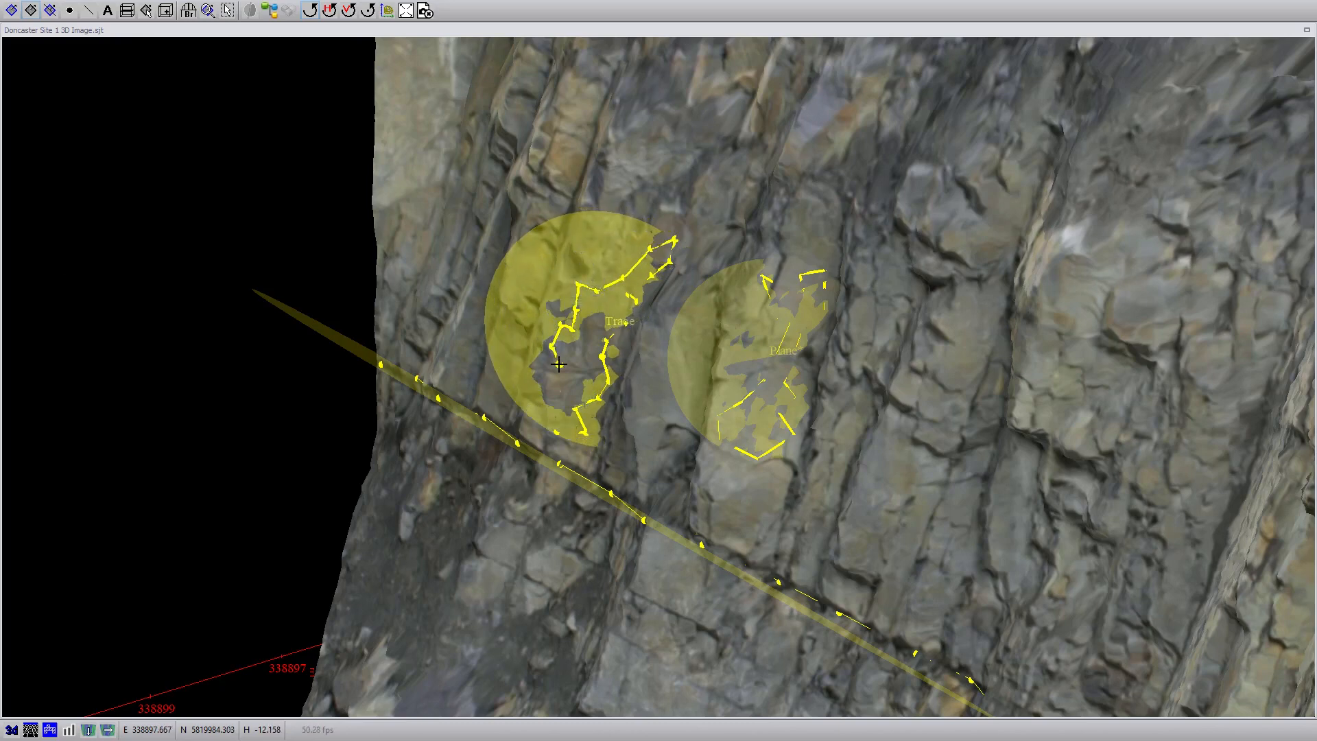
right_click(572, 424)
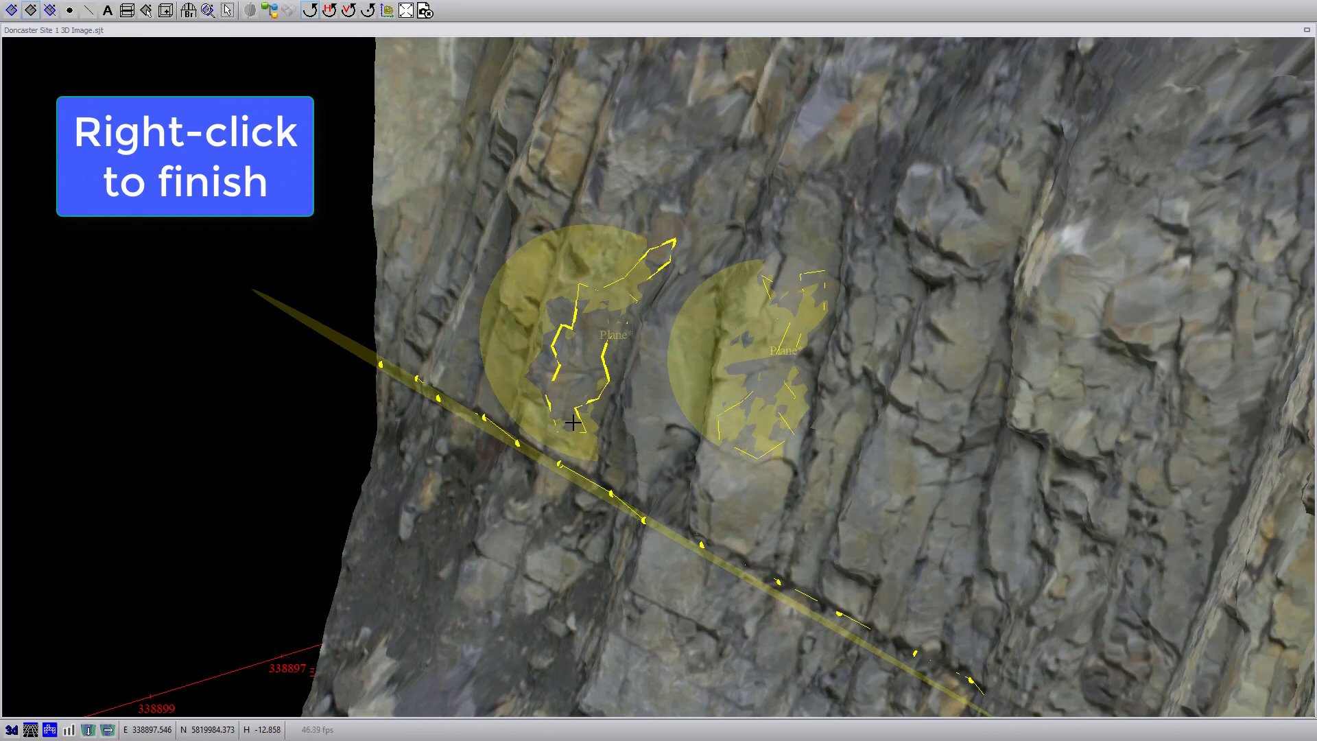
Step: Map five assisted planes: on the far-left face, the centre, the two large smooth right-hand faces and the face below the trace
mouse_move(573, 423)
middle_mouse_down()
mouse_move(857, 435)
mouse_move(883, 402)
mouse_move(481, 313)
mouse_move(513, 323)
middle_mouse_up()
scroll(756, 380, "down", 5)
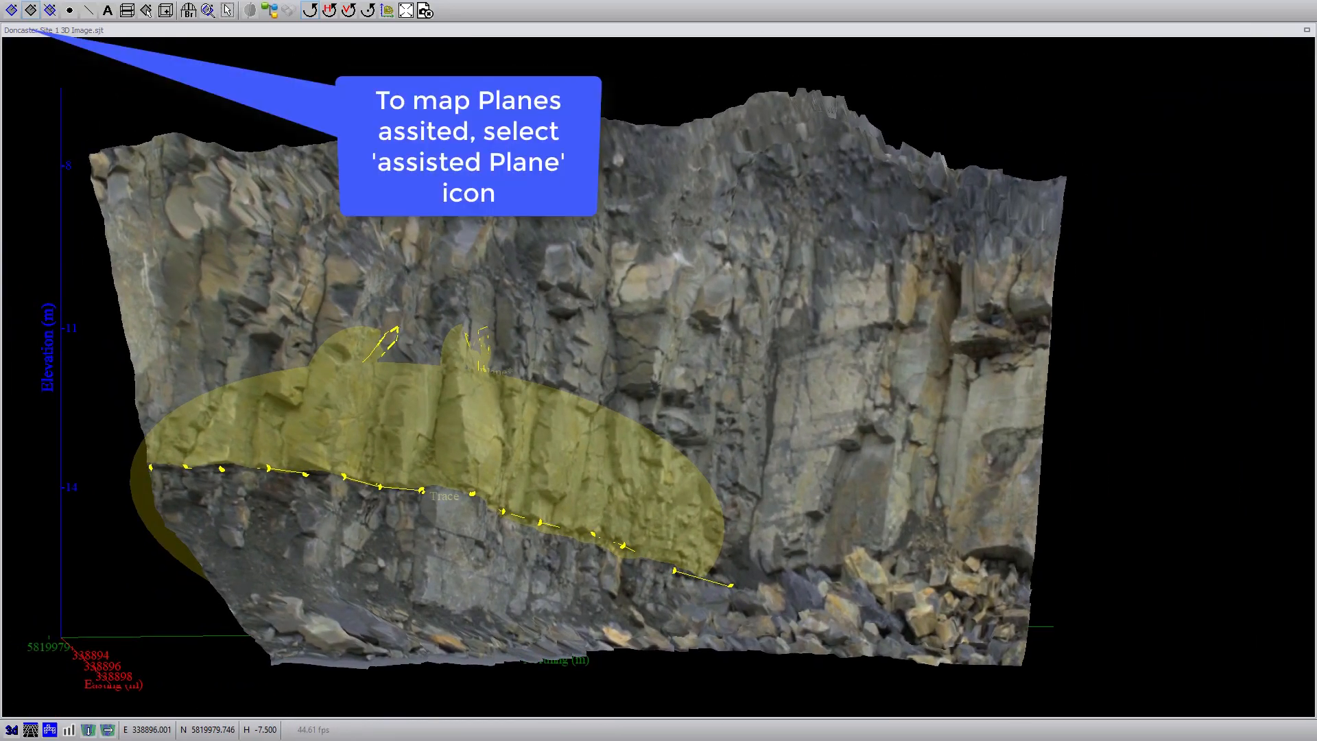
left_click(12, 11)
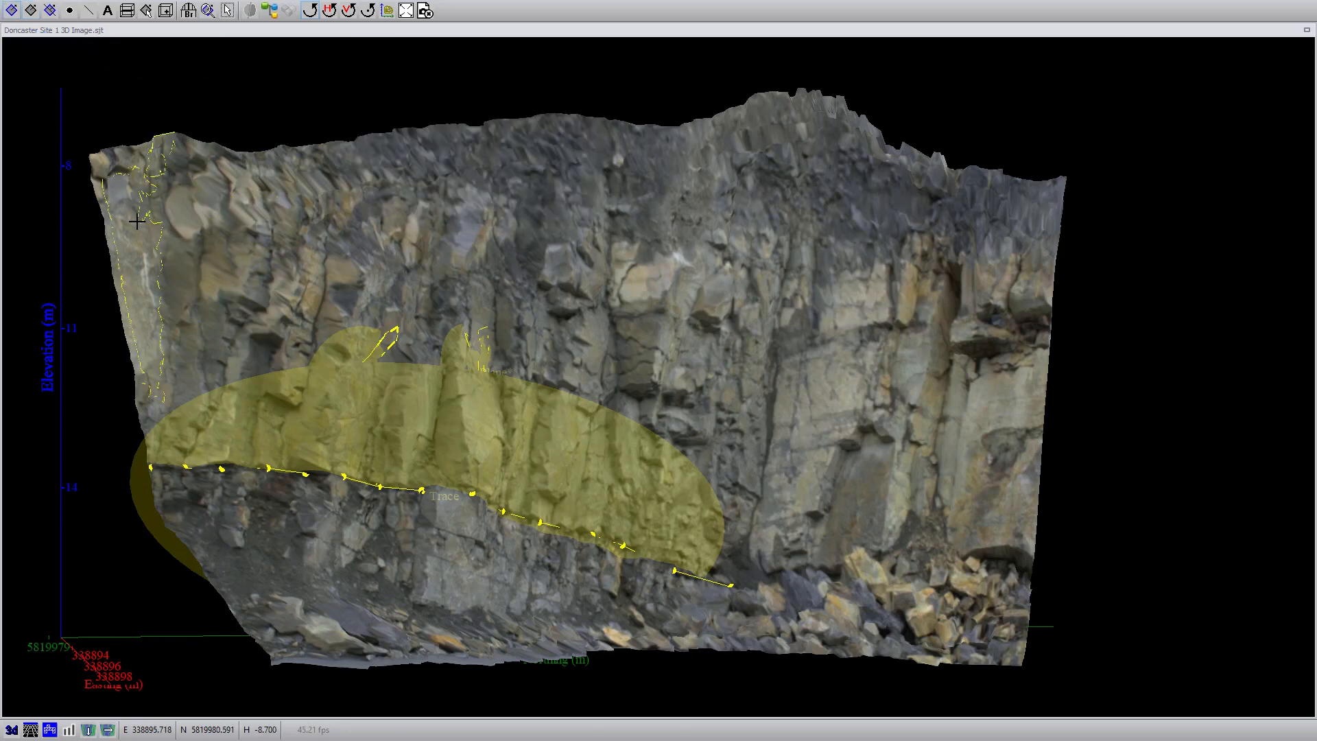
mouse_move(137, 221)
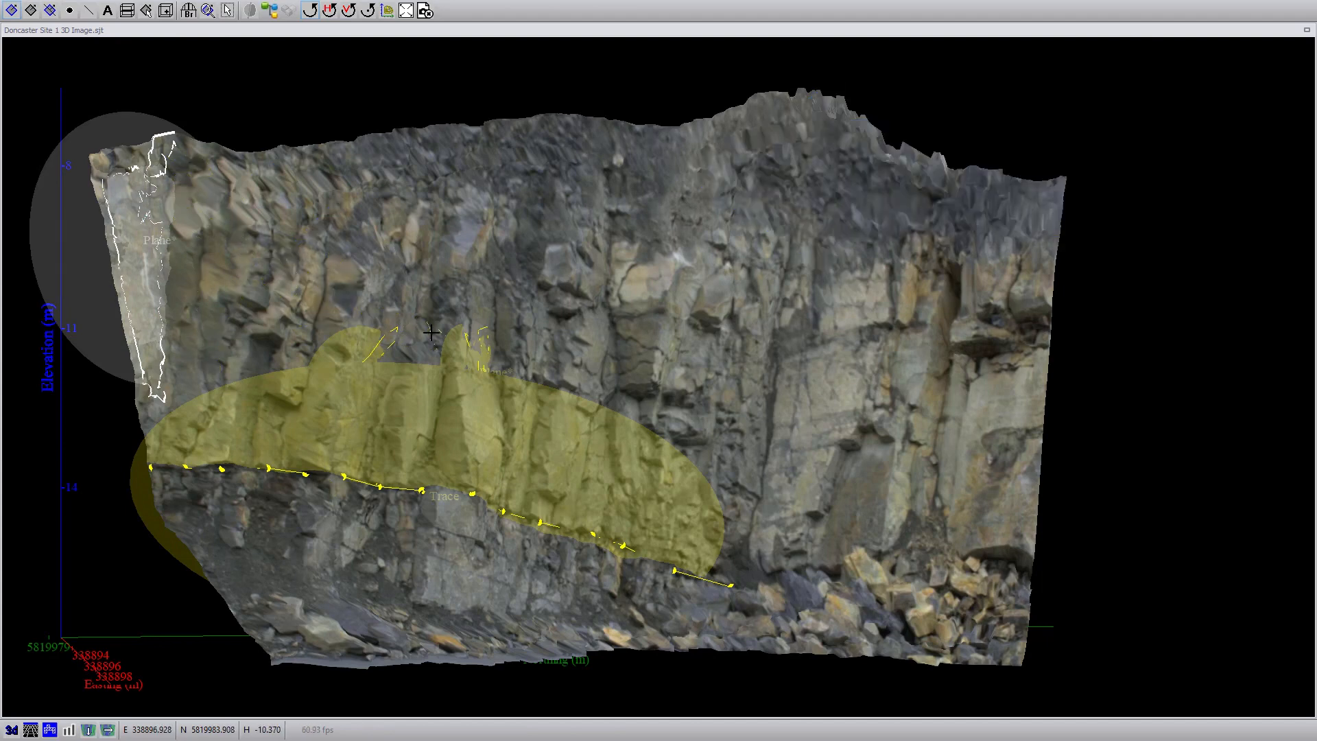
right_click(593, 357)
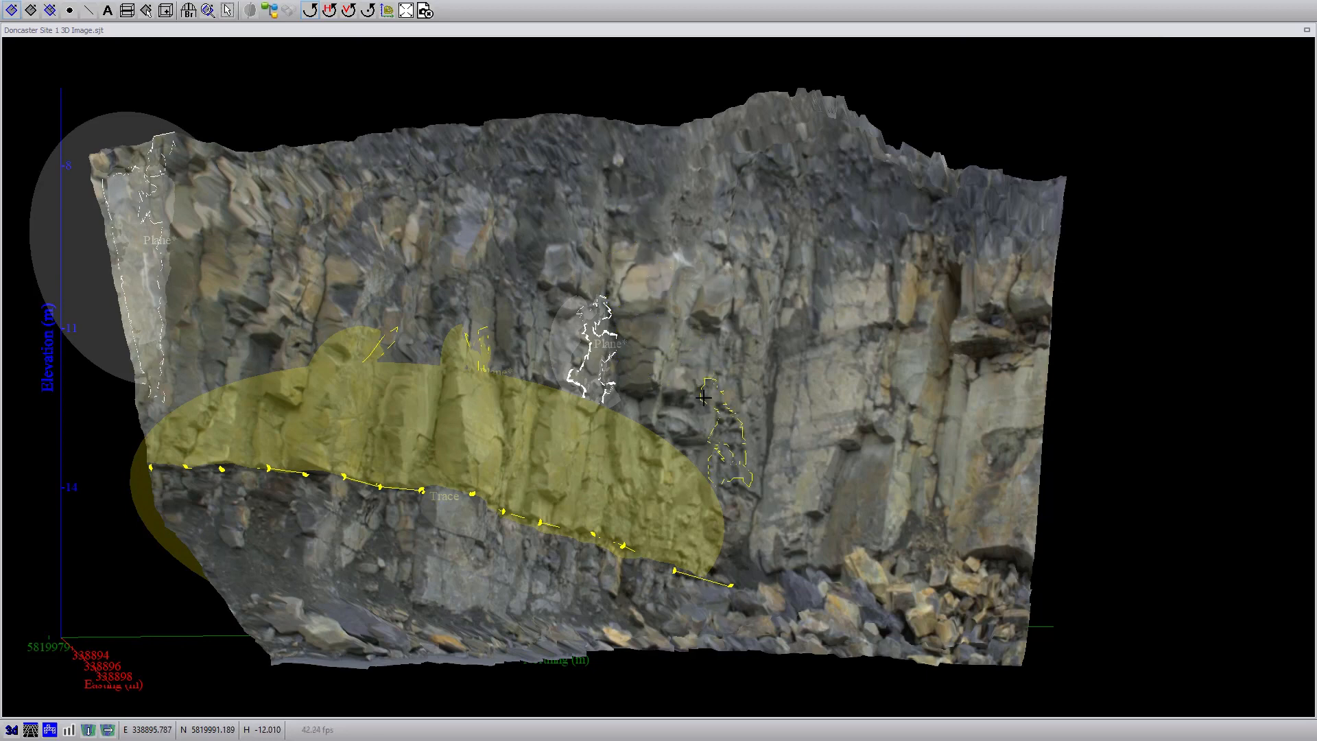
left_click(802, 418)
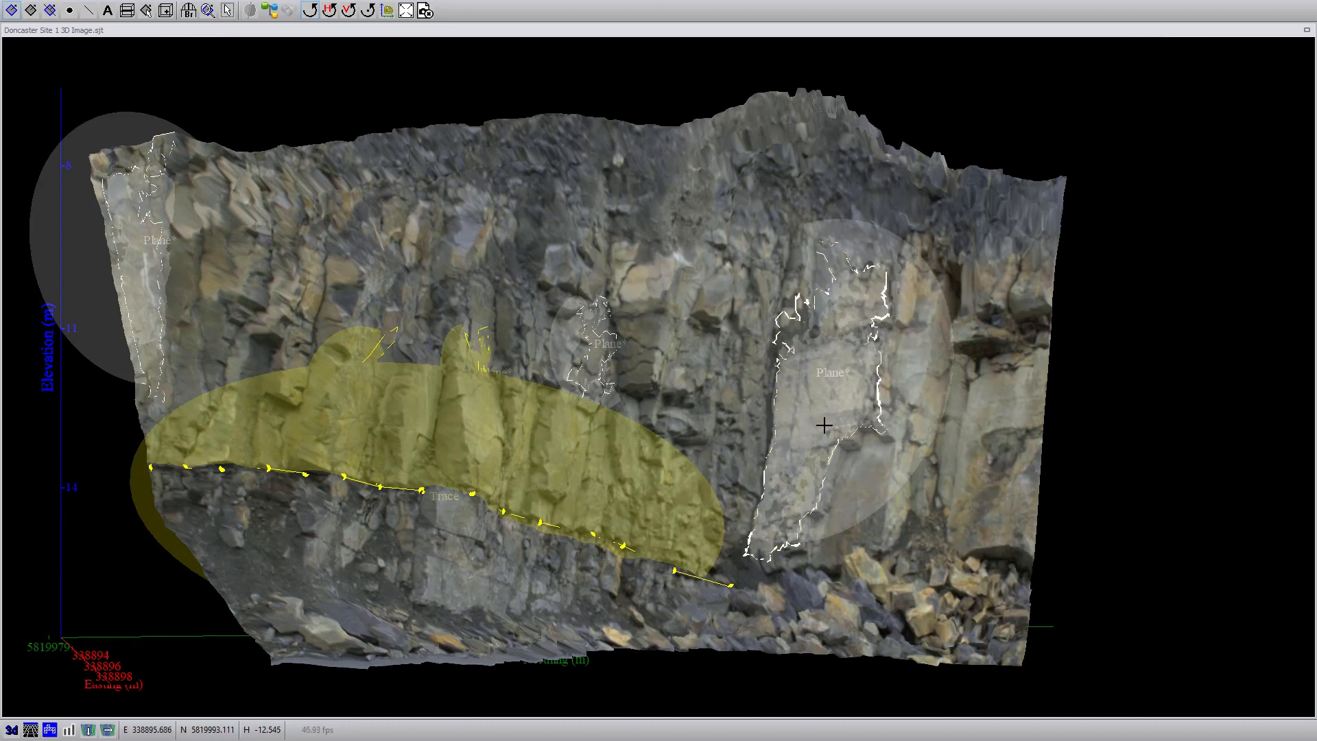
left_click(987, 435)
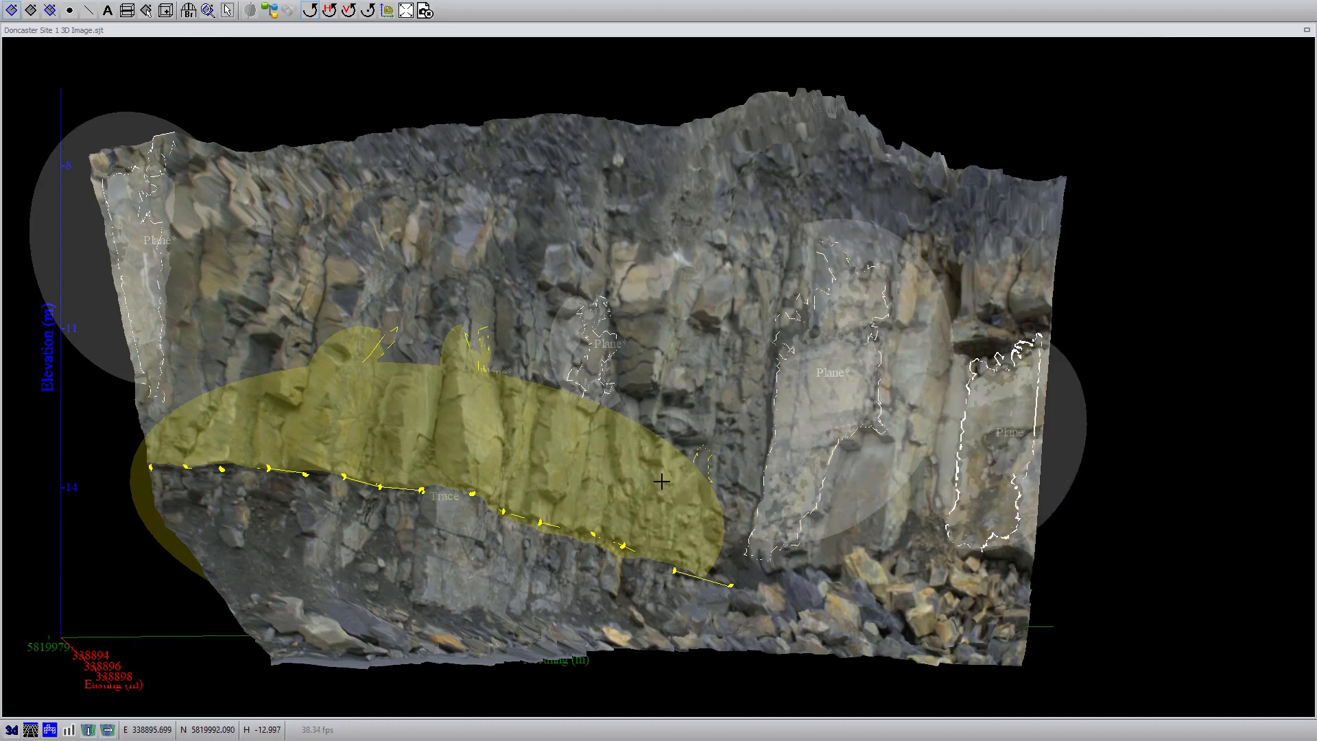
left_click(460, 543)
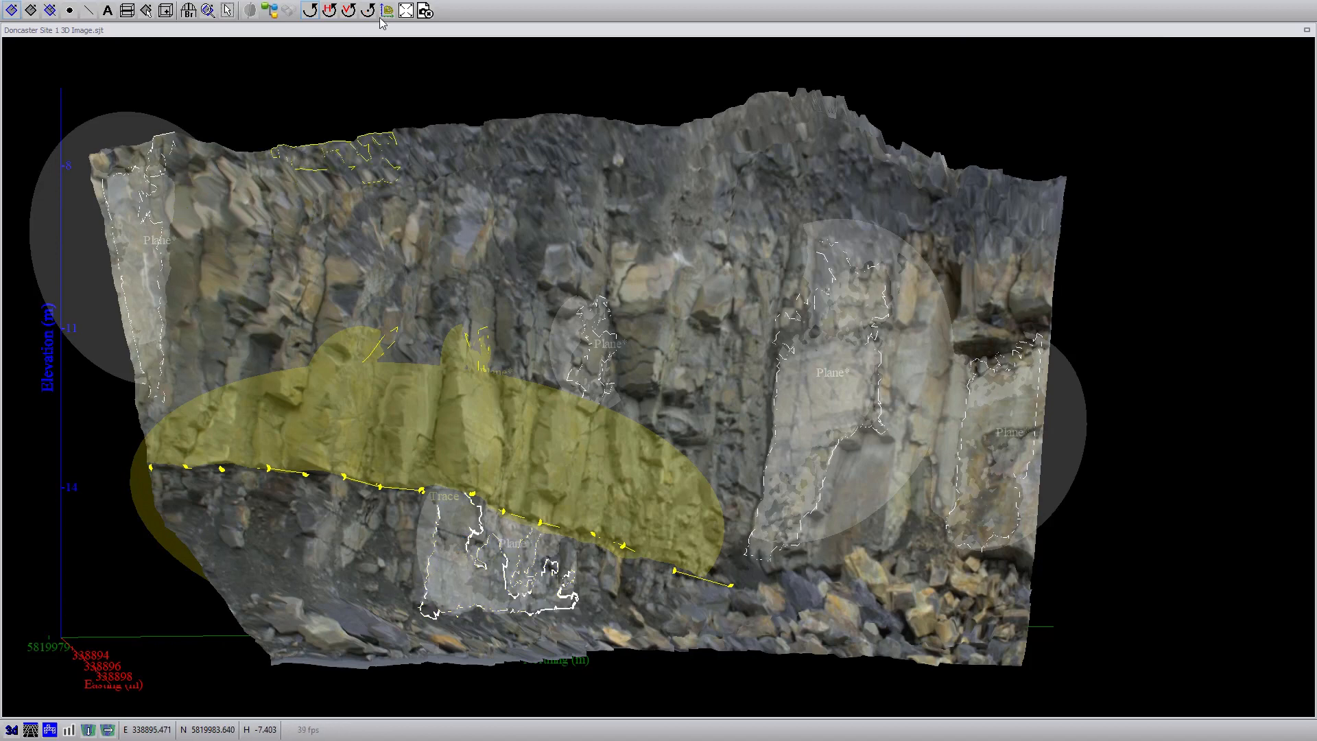
Step: Restore the full window layout, save the mapping, and inspect the structures in the stereoplot and rose plot
left_click(406, 11)
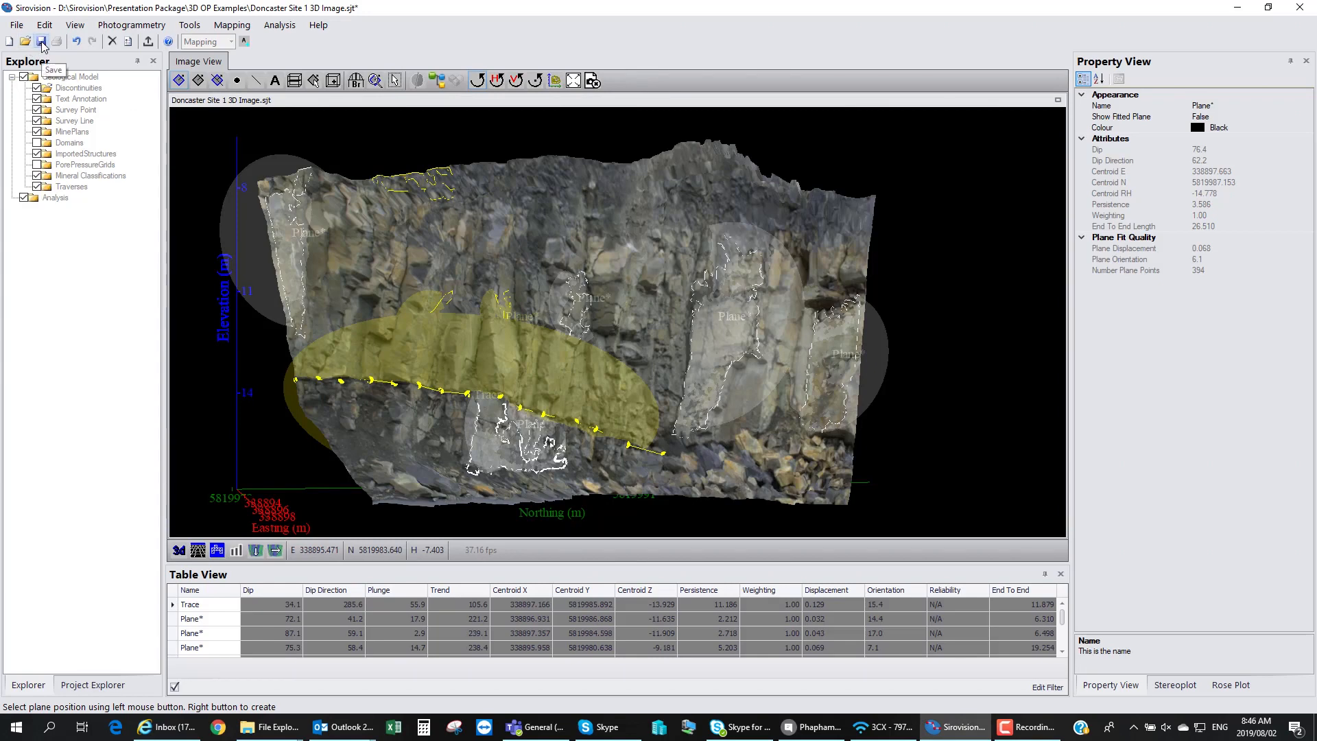
left_click(1183, 688)
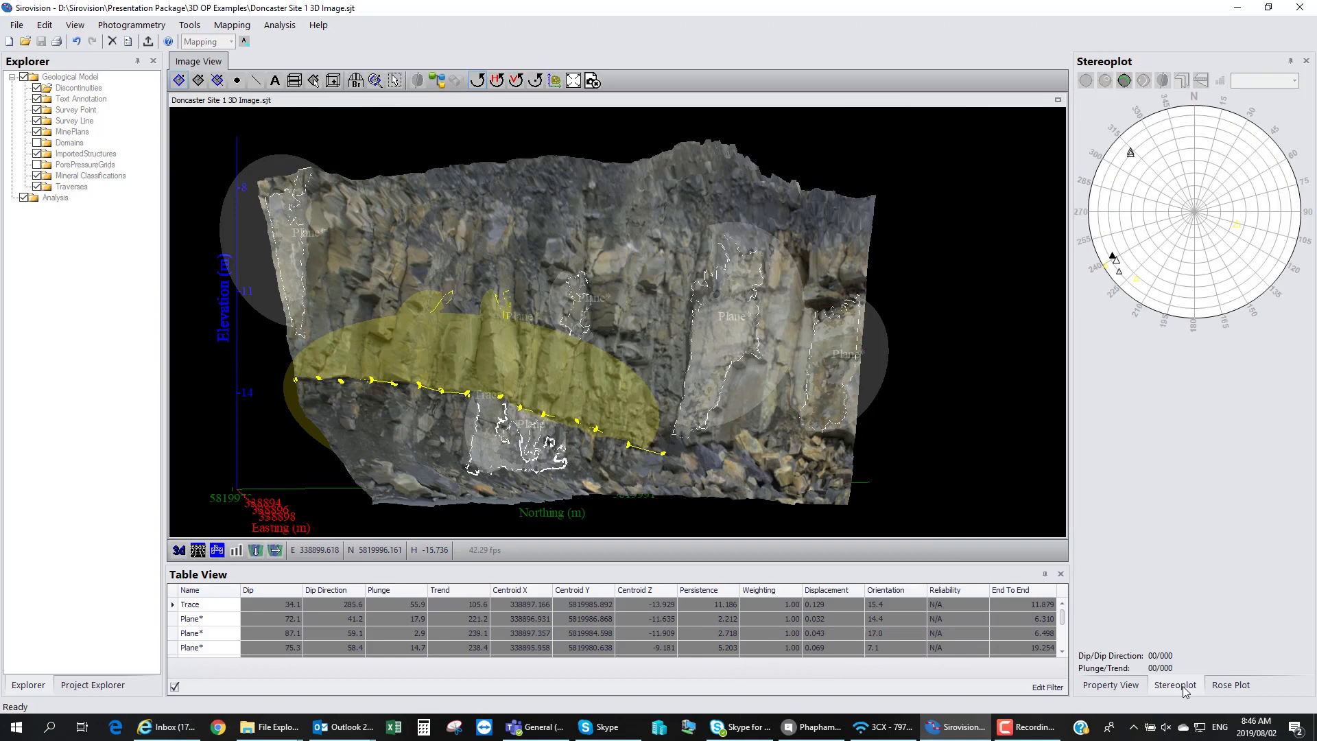
left_click(1230, 689)
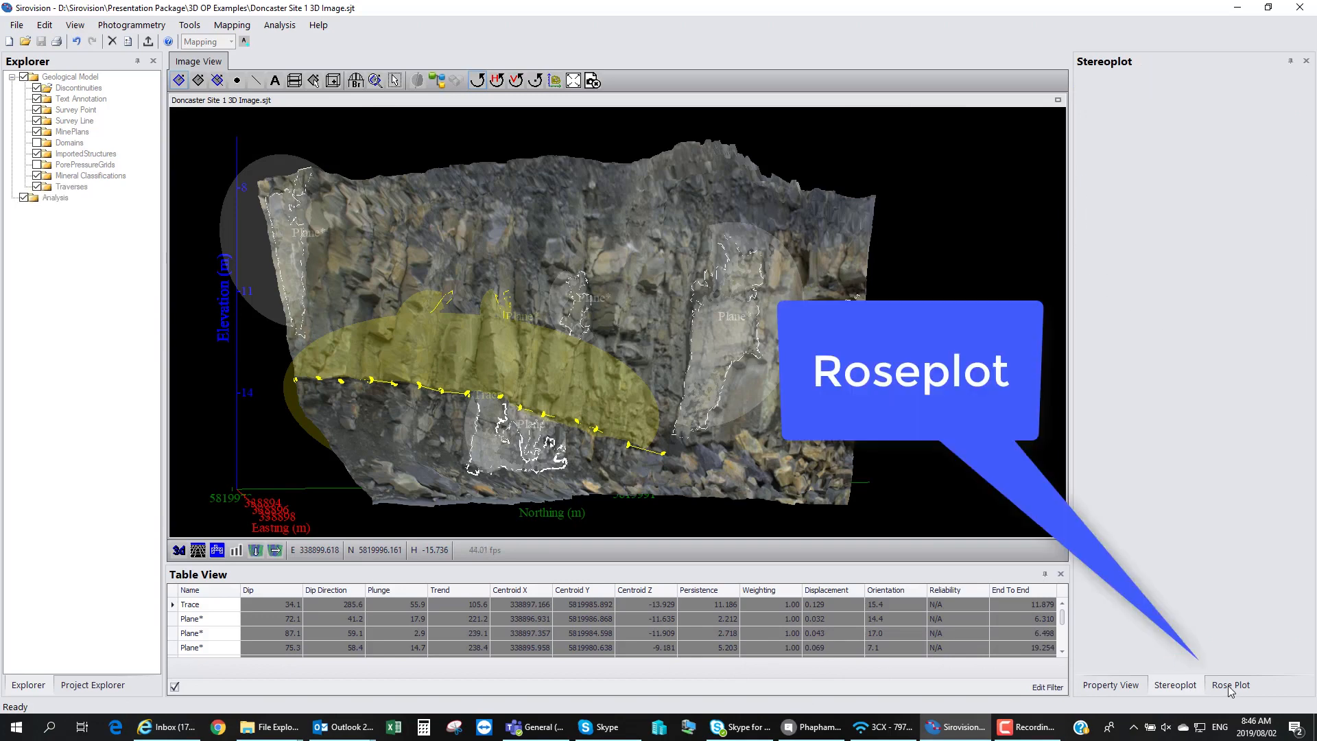
left_click(1118, 684)
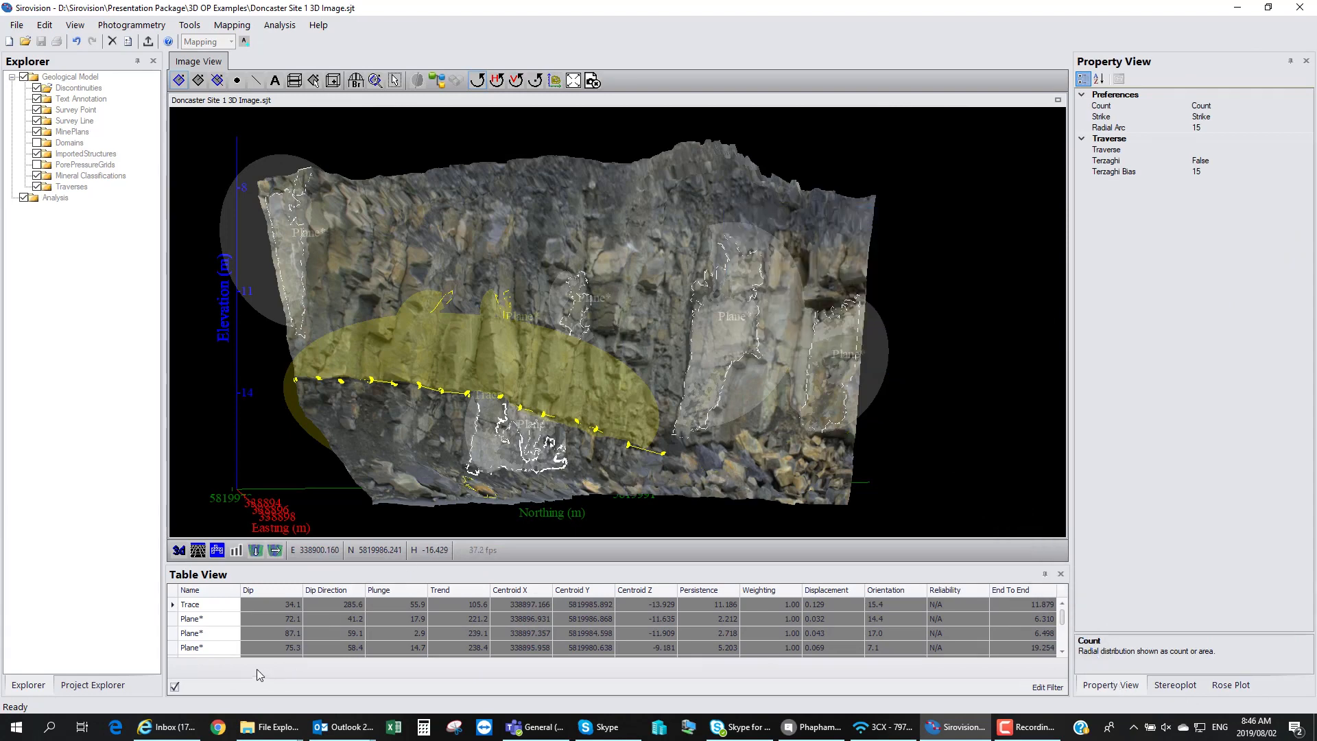
Step: Select all mapped planes in the table and set their colour to MidnightBlue
left_click_drag(176, 620, 179, 667)
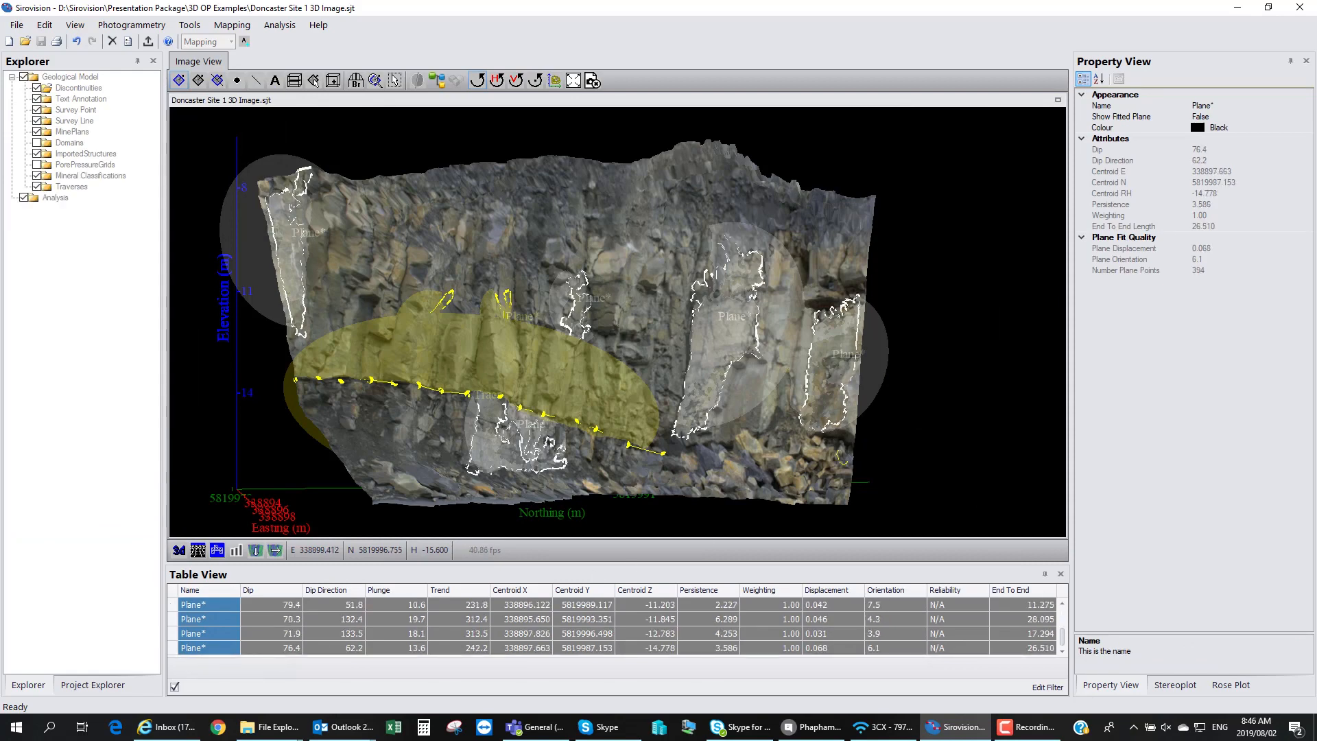
left_click(1242, 127)
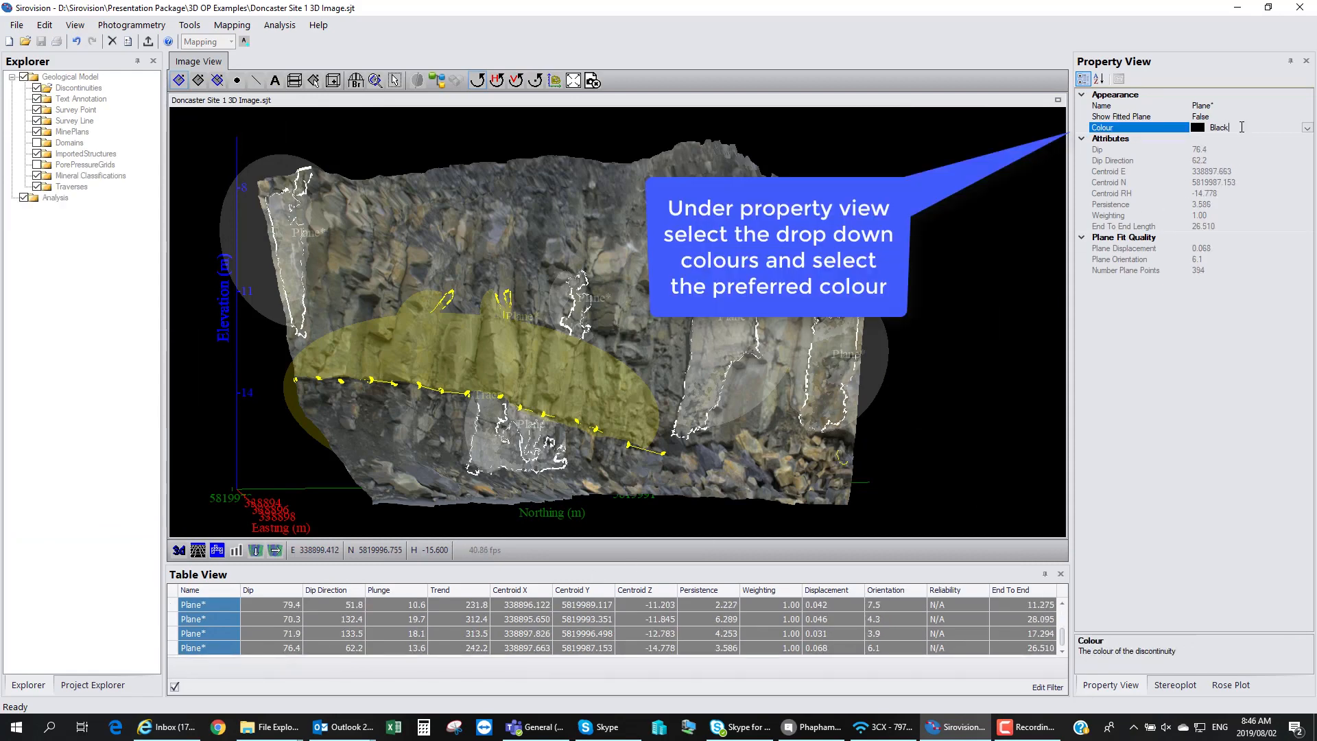
left_click(1308, 128)
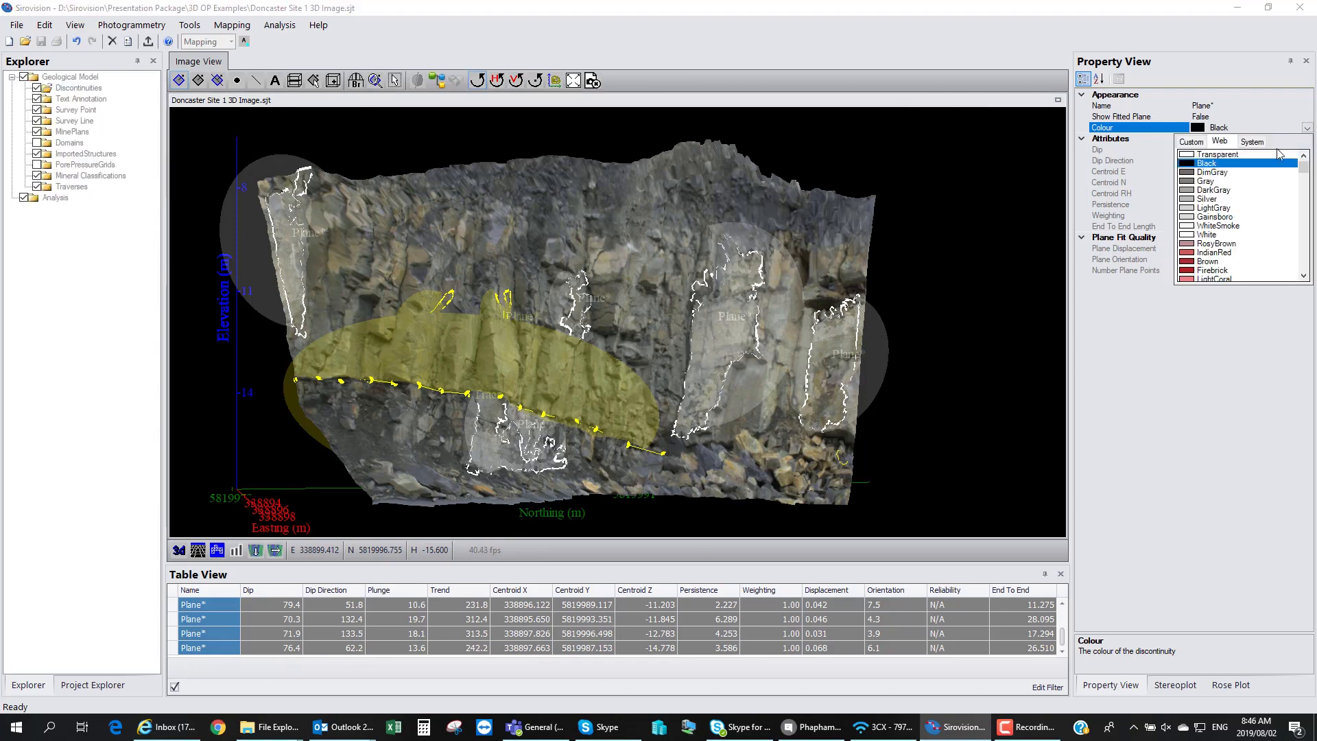
left_click_drag(1303, 168, 1310, 249)
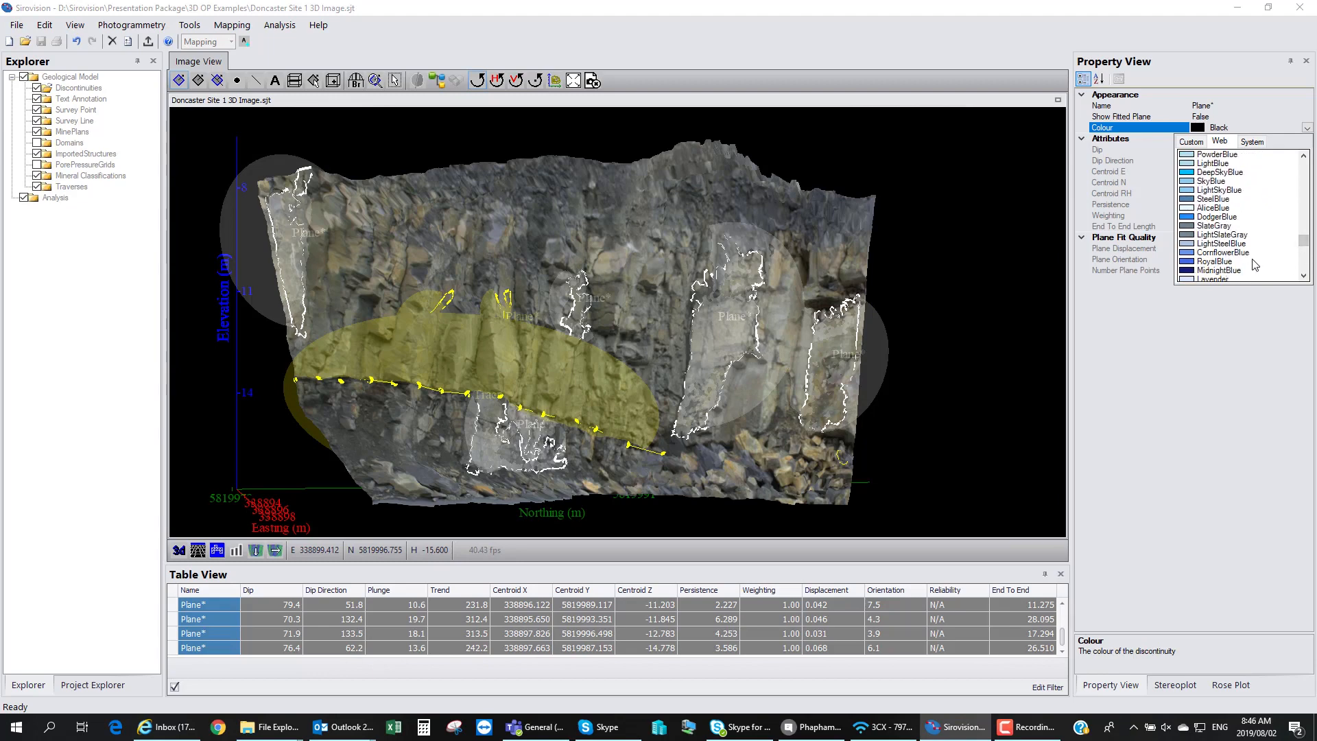
left_click(1214, 271)
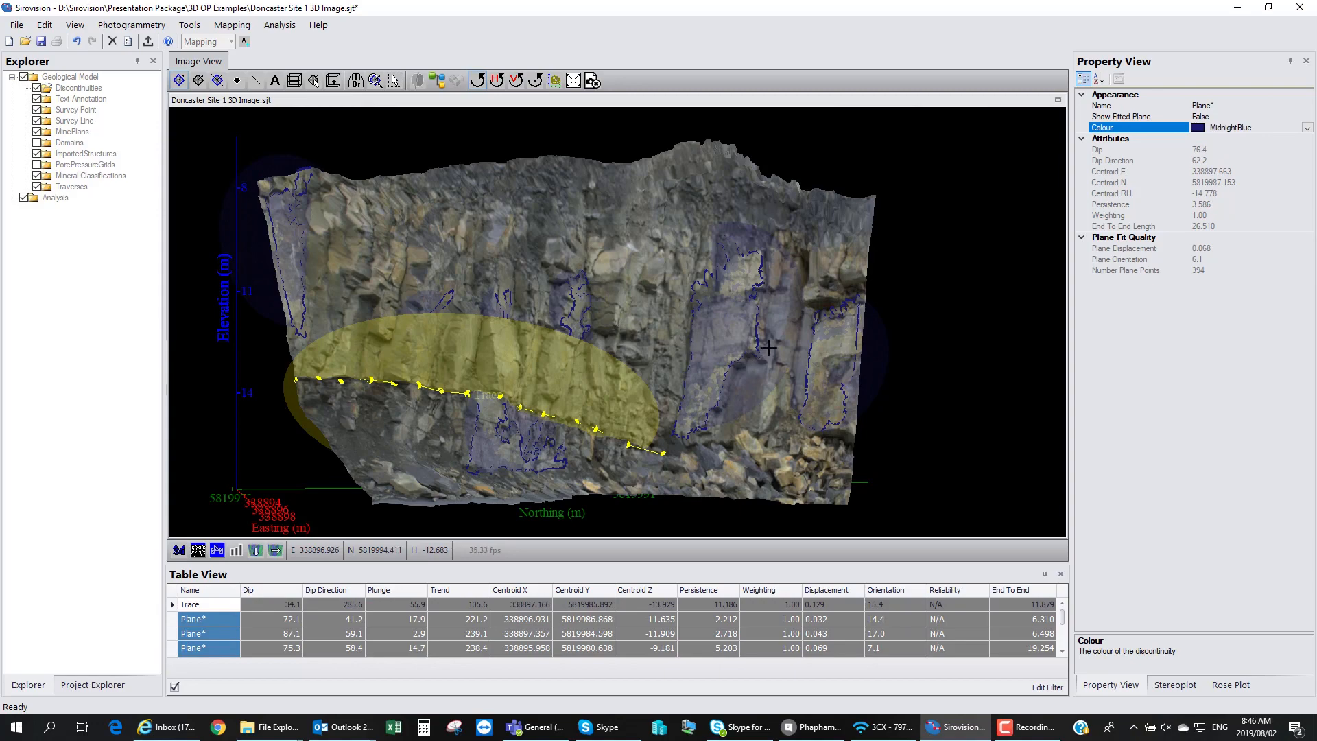
Step: Add a survey point on the rock face between the central and large right-hand planes and rename it Control point1
mouse_move(819, 318)
left_mouse_down()
mouse_move(789, 350)
mouse_move(693, 322)
mouse_move(720, 302)
mouse_move(755, 319)
mouse_move(638, 430)
left_mouse_up()
scroll(638, 430, "down", 3)
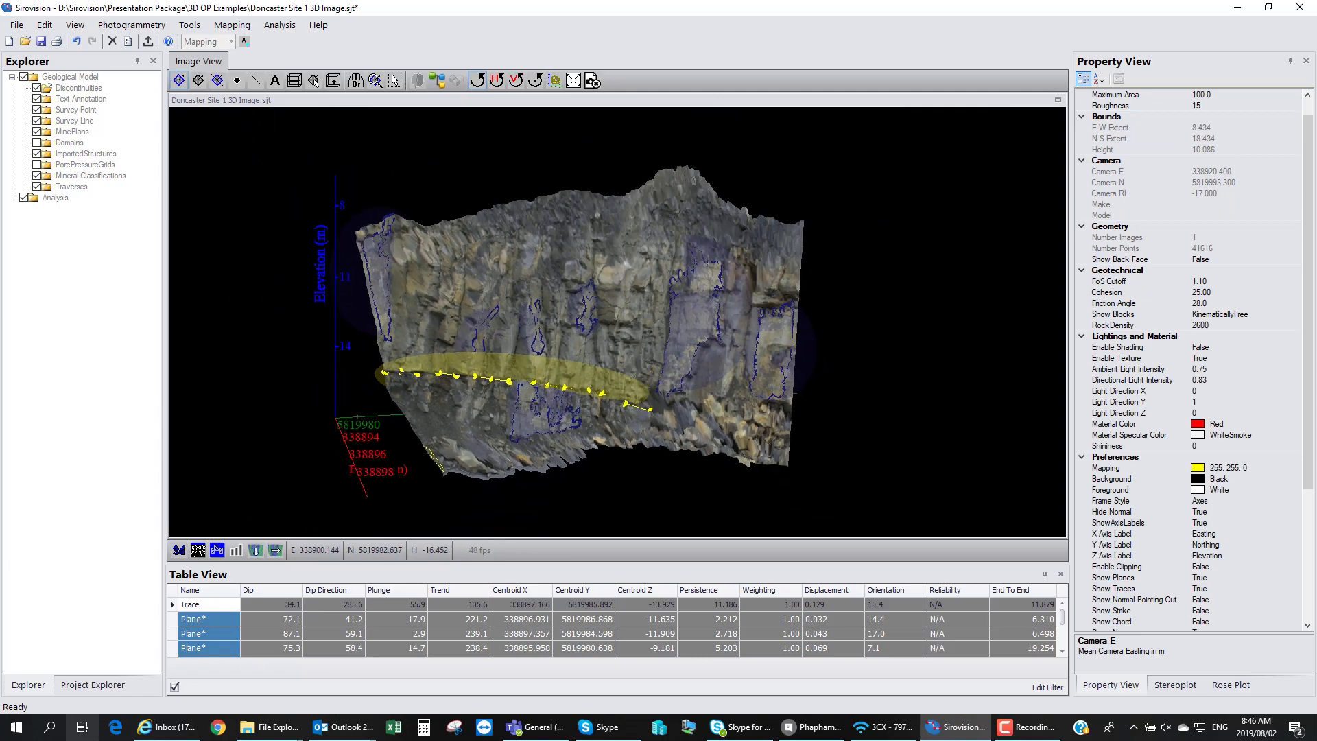
left_click(217, 80)
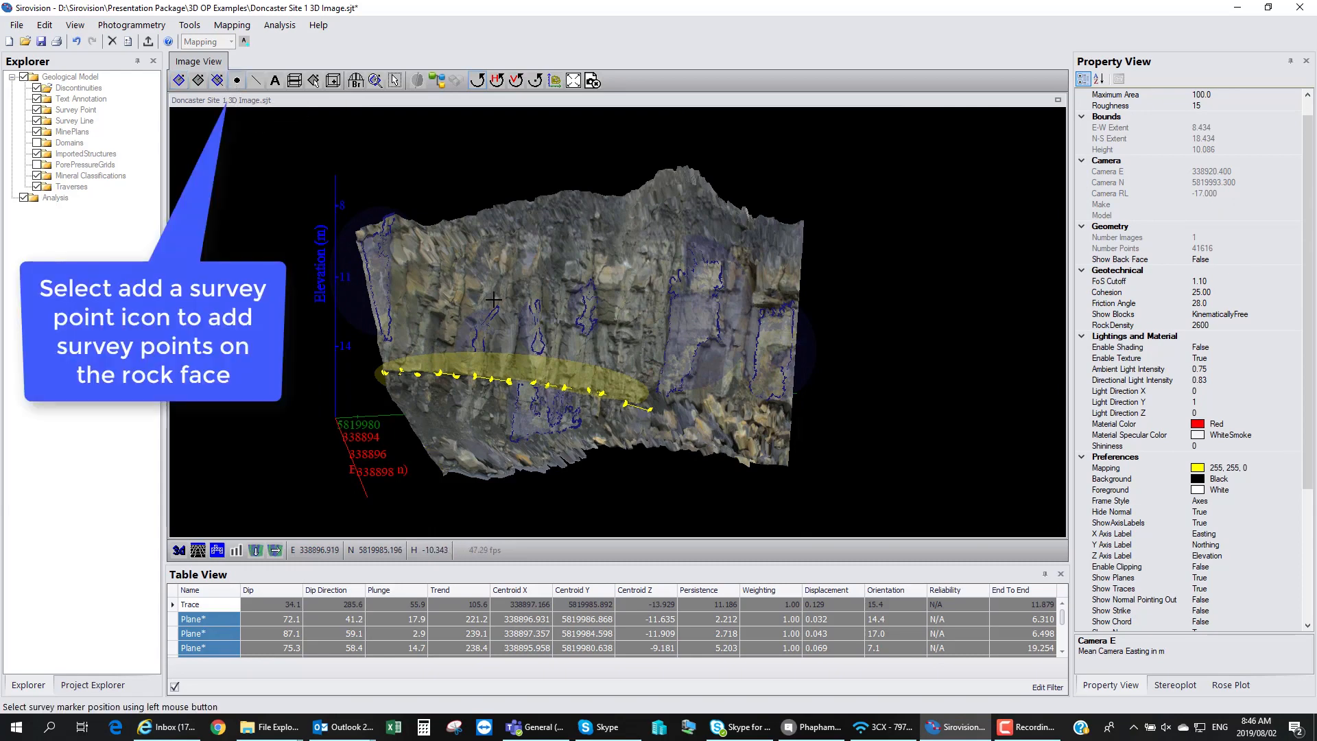
scroll(628, 319, "up", 4)
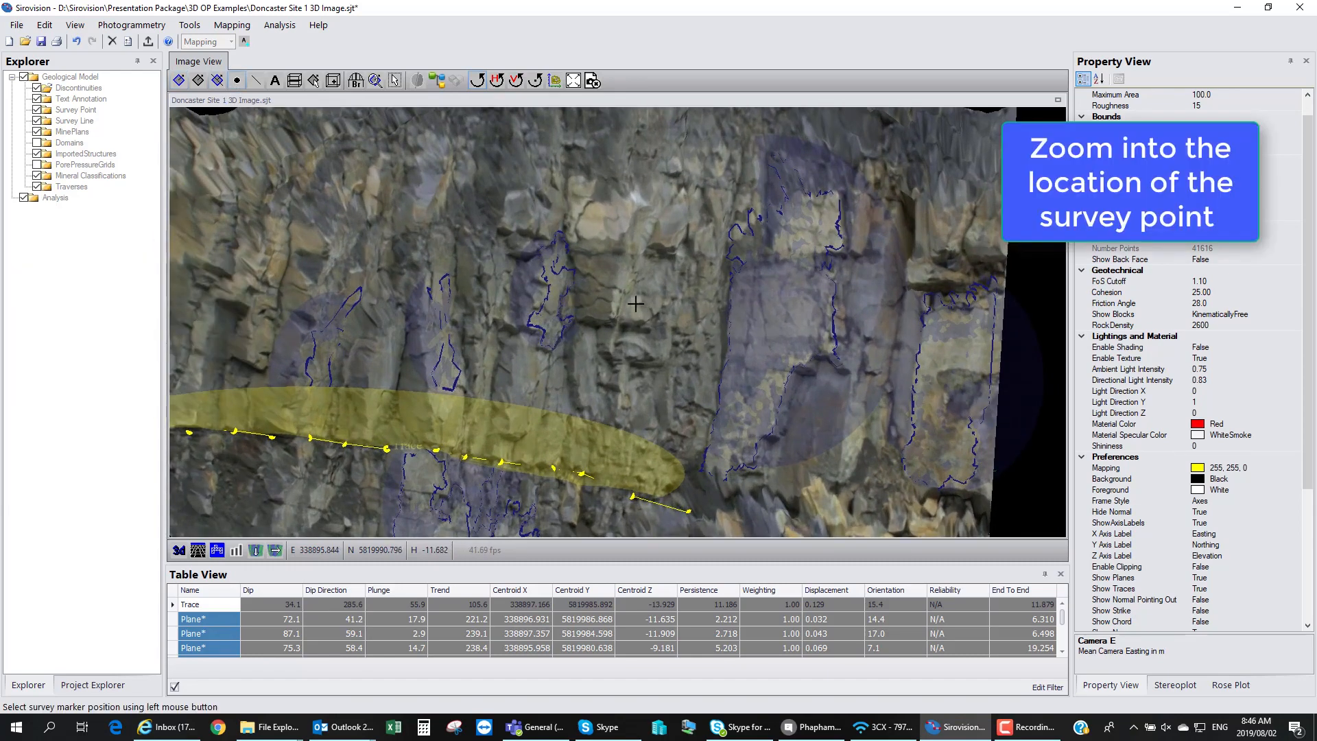
left_click(650, 300)
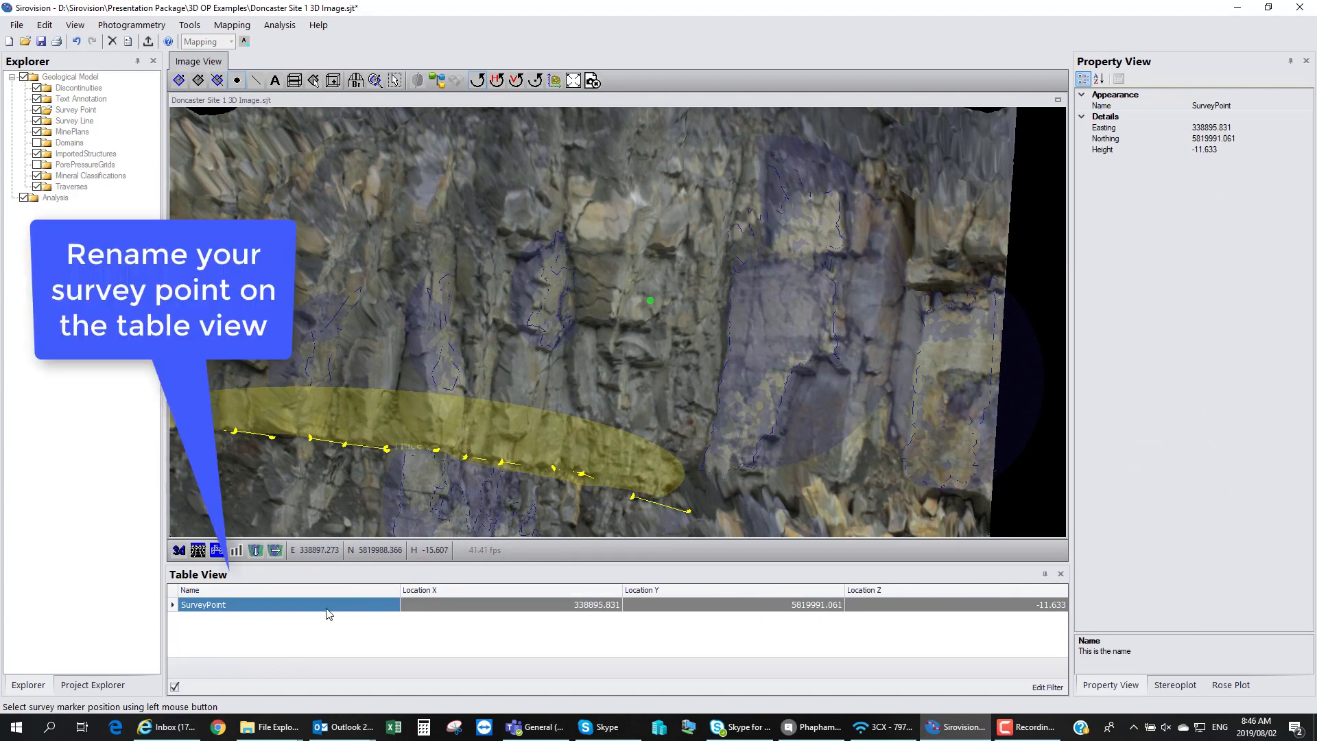
left_click(254, 604)
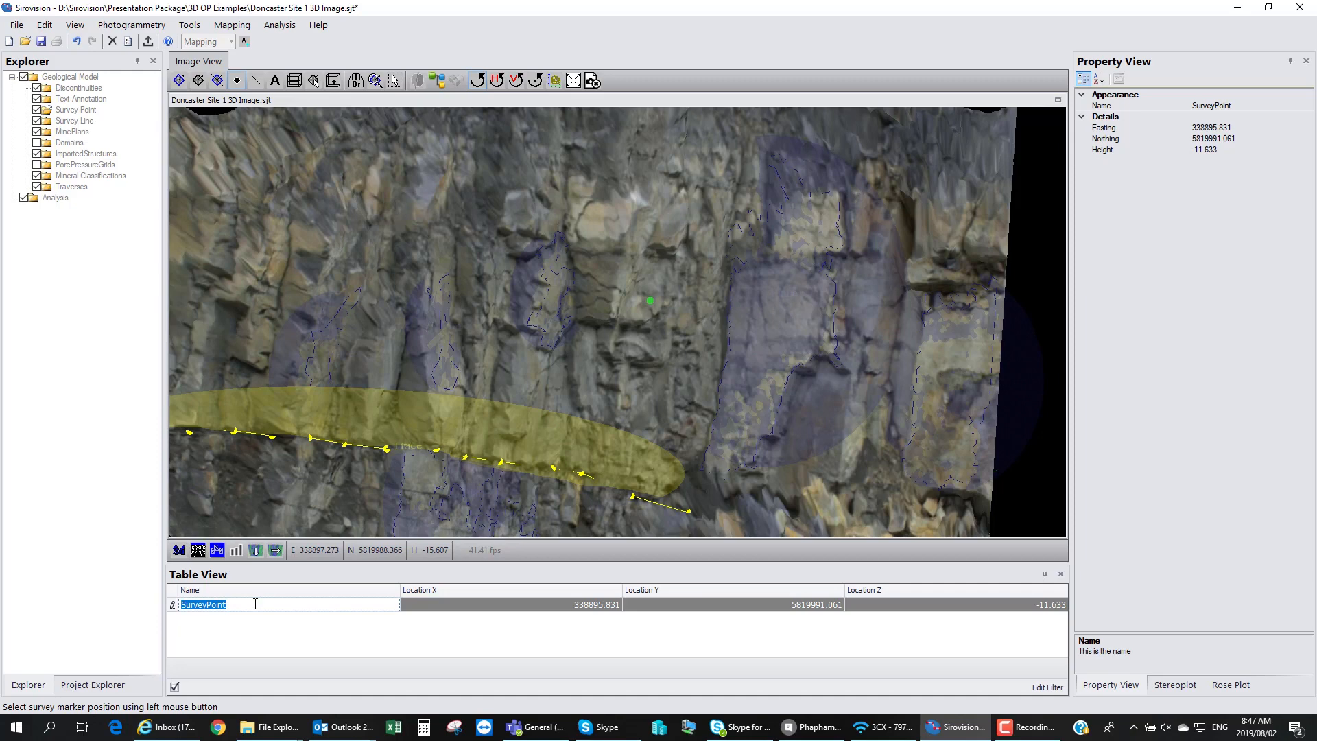
type("Control point1")
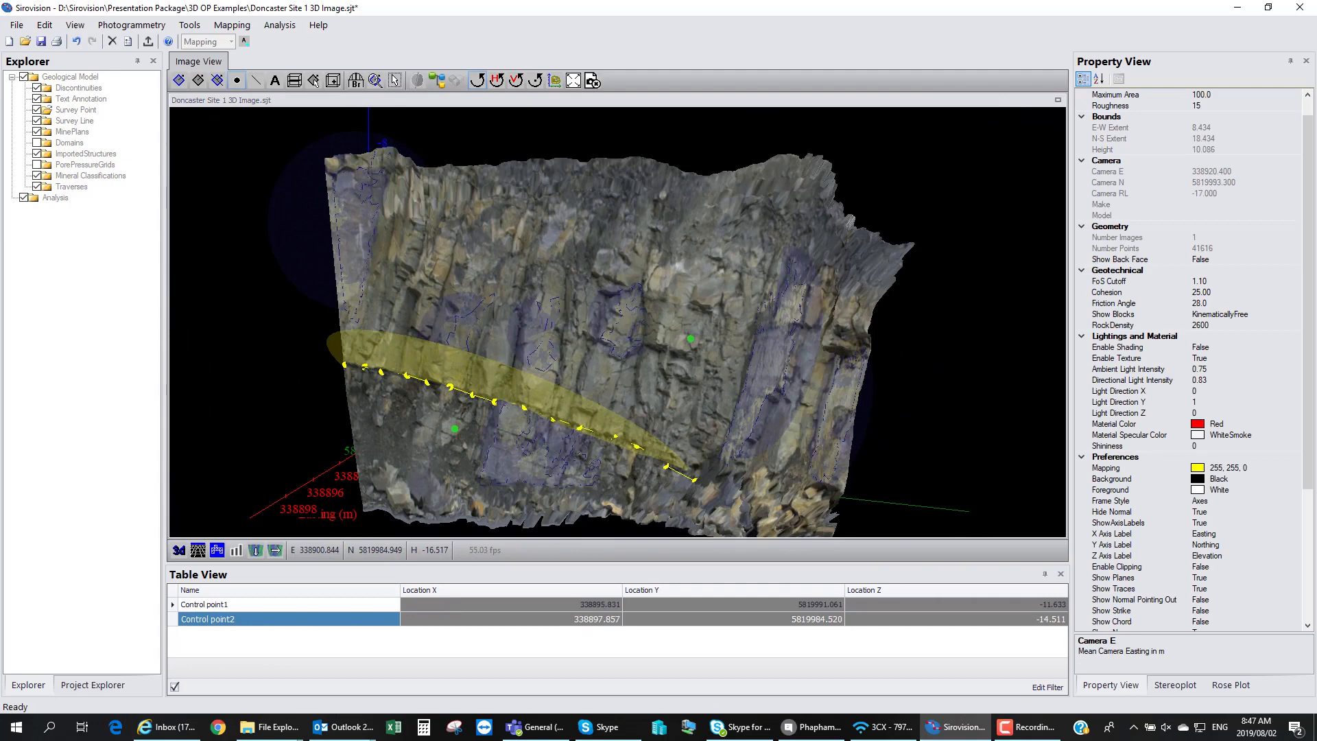
Step: Draw a survey line about 9.66 m long from the crest down to the toe through the middle of the rock face
left_click(257, 82)
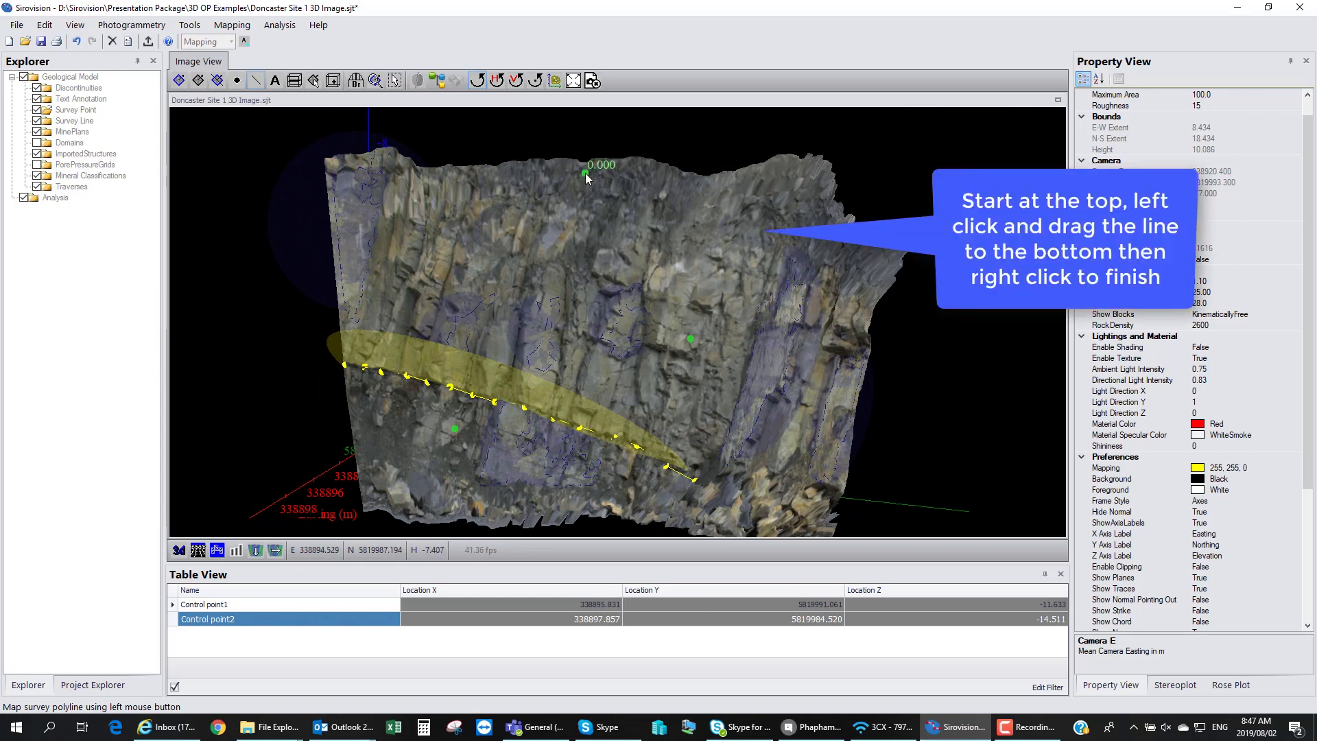
left_click_drag(586, 172, 579, 504)
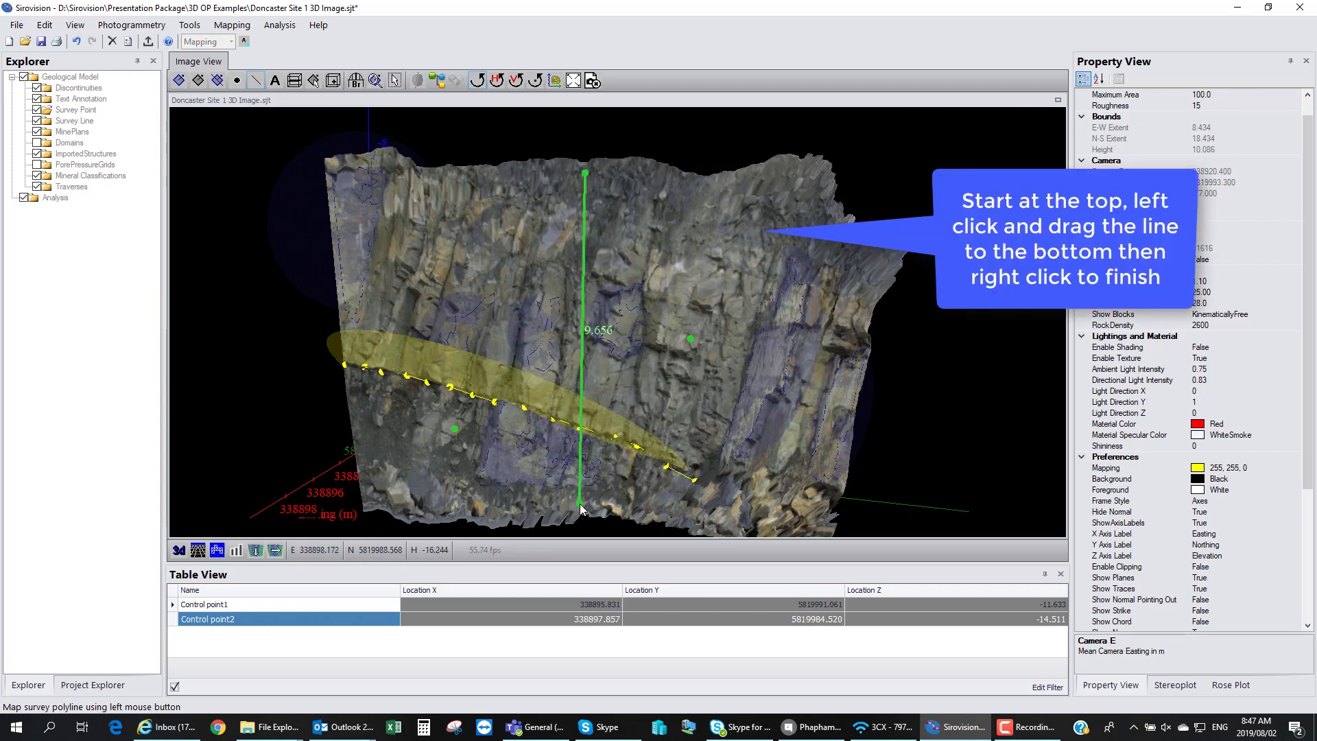
right_click(579, 504)
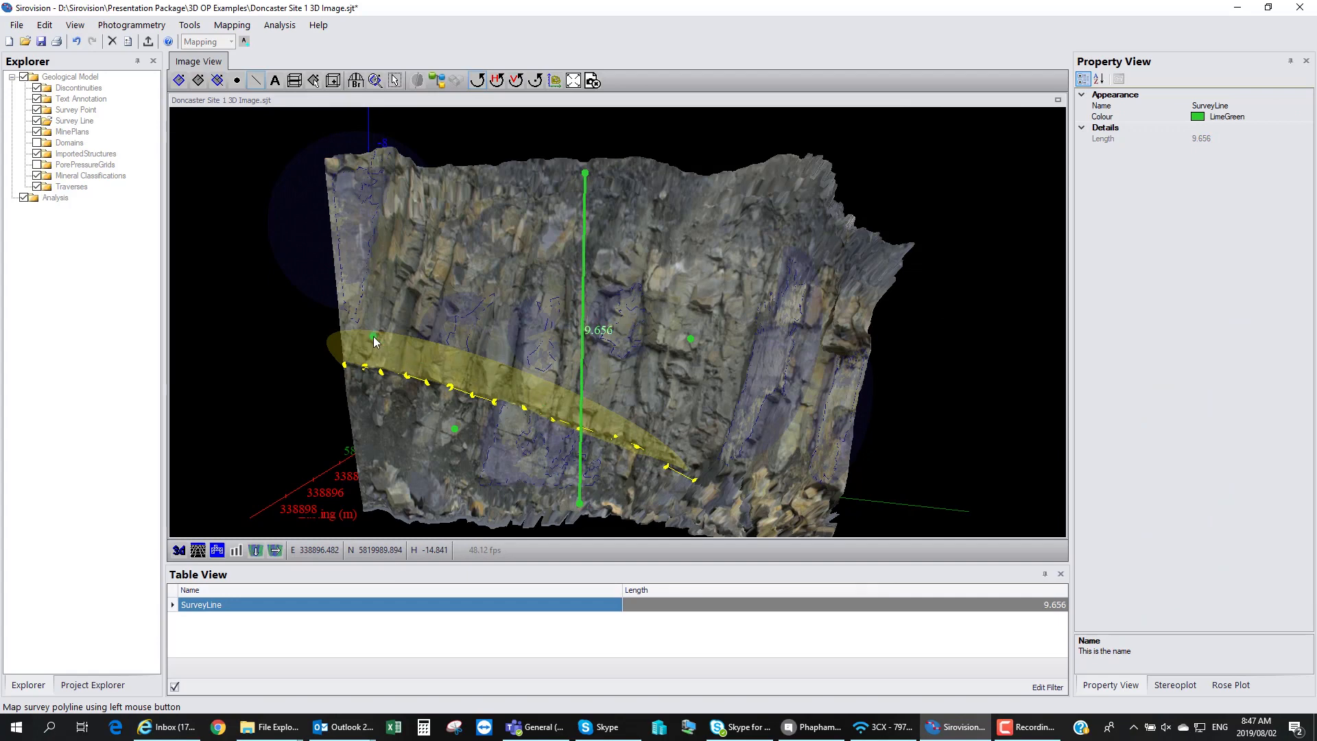
Step: Draw a survey line about 16.39 m long across the rock face from its left edge to its right edge, and save
left_click(345, 319)
left_click_drag(345, 320, 851, 385)
right_click(851, 385)
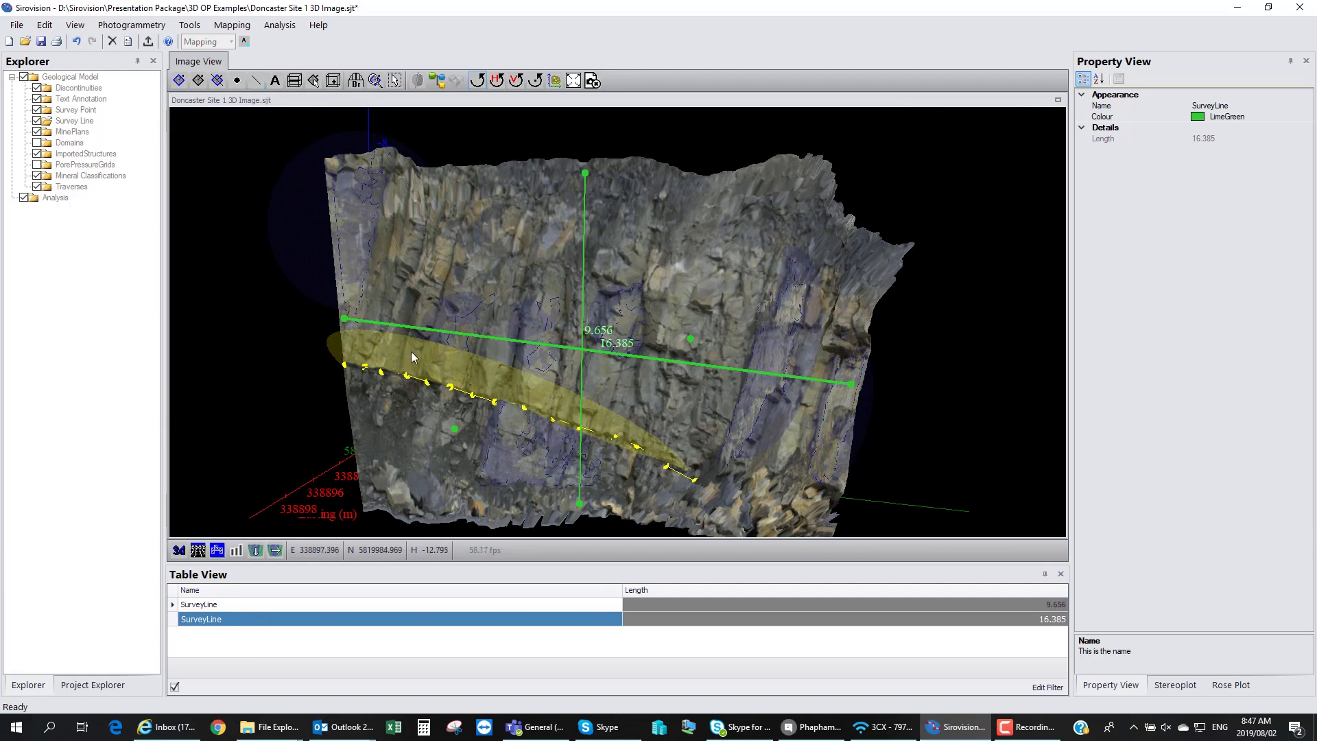
left_click(41, 42)
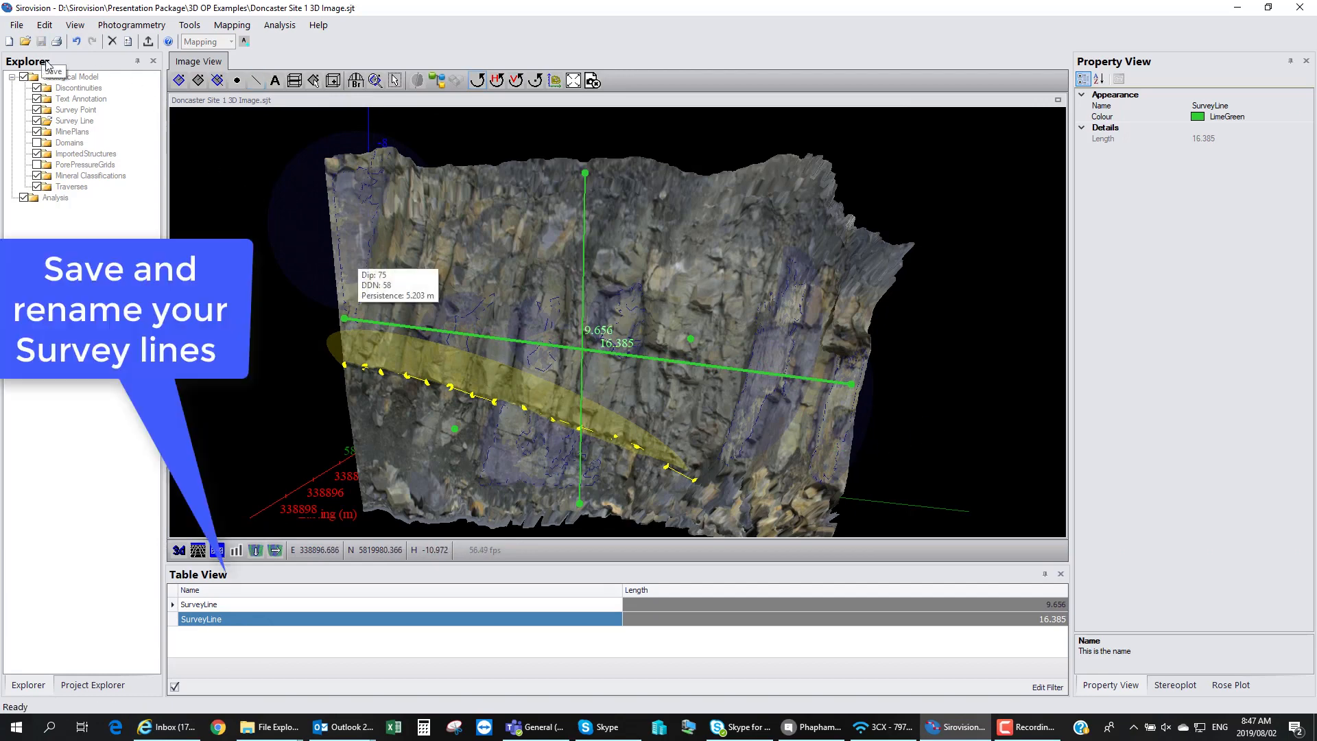
Step: Rename the survey line running across the face as Length and the crest-to-toe line as Height
left_click(221, 619)
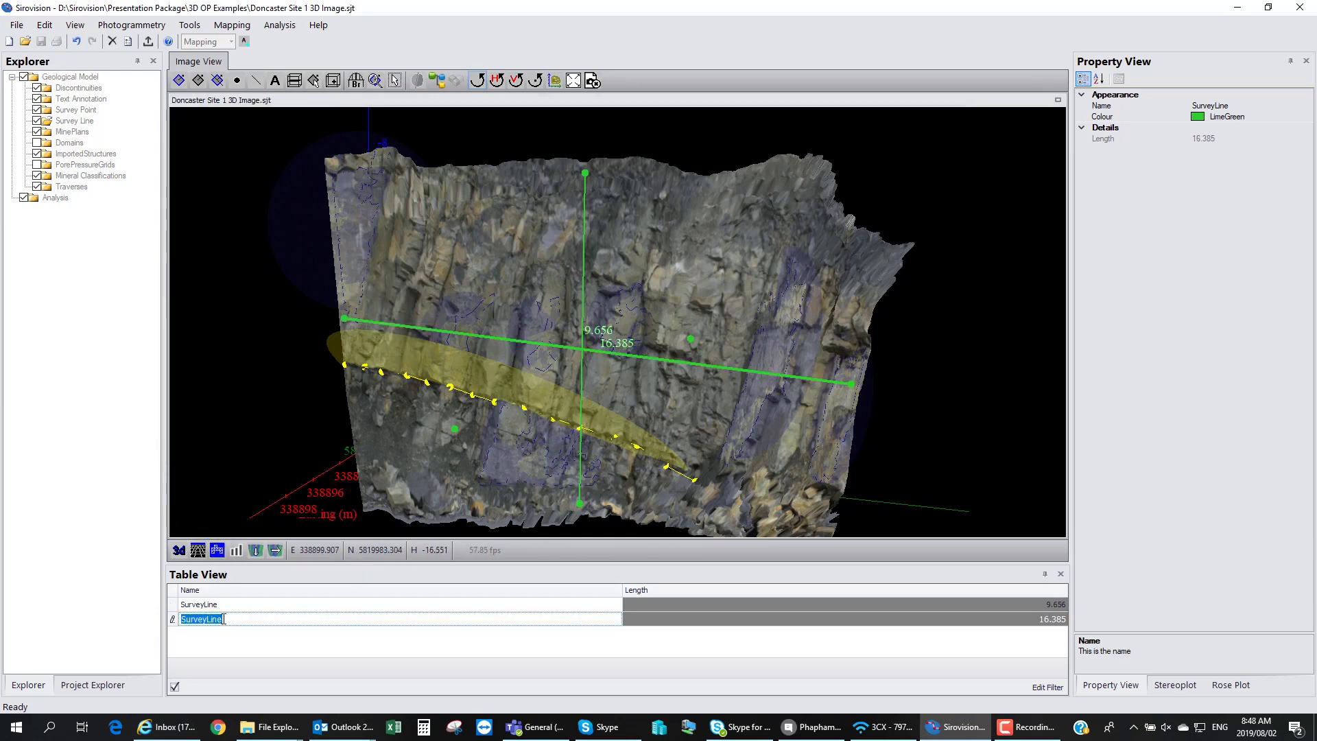
type("Length")
left_click(206, 605)
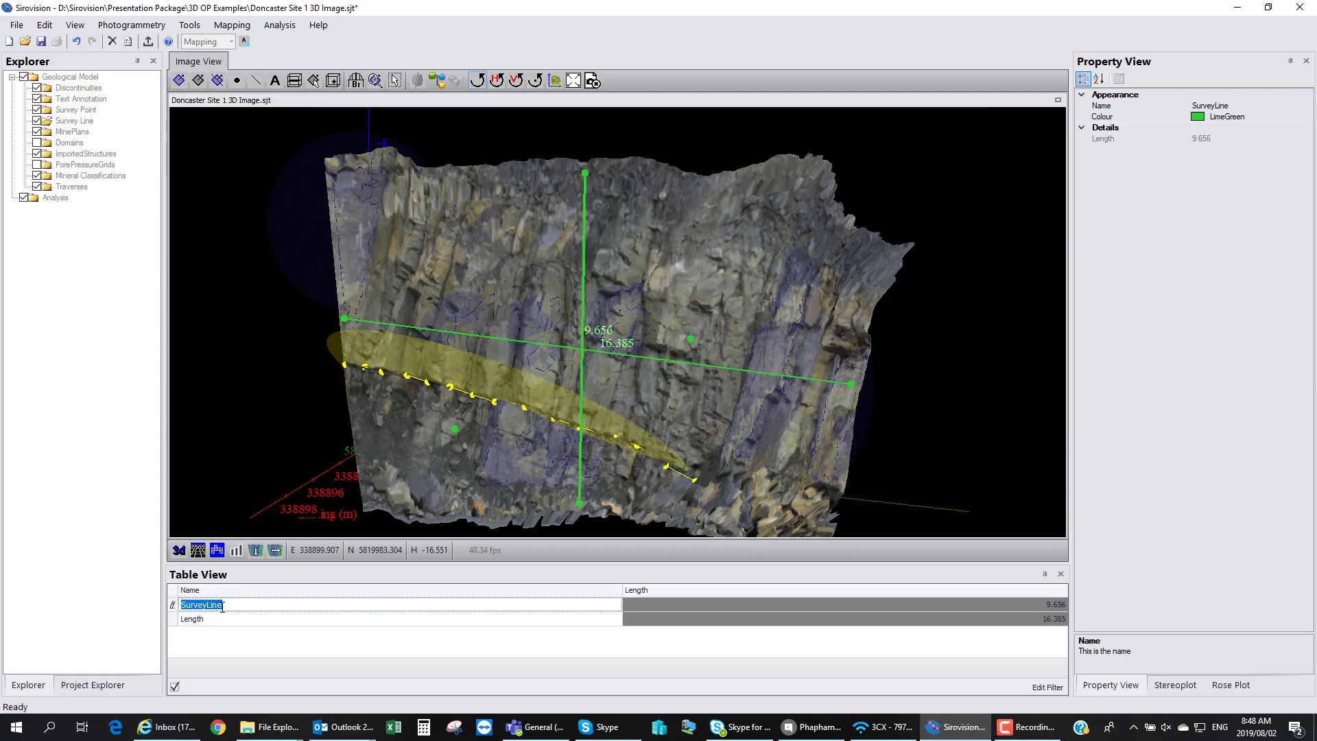
type("Height")
key("Return")
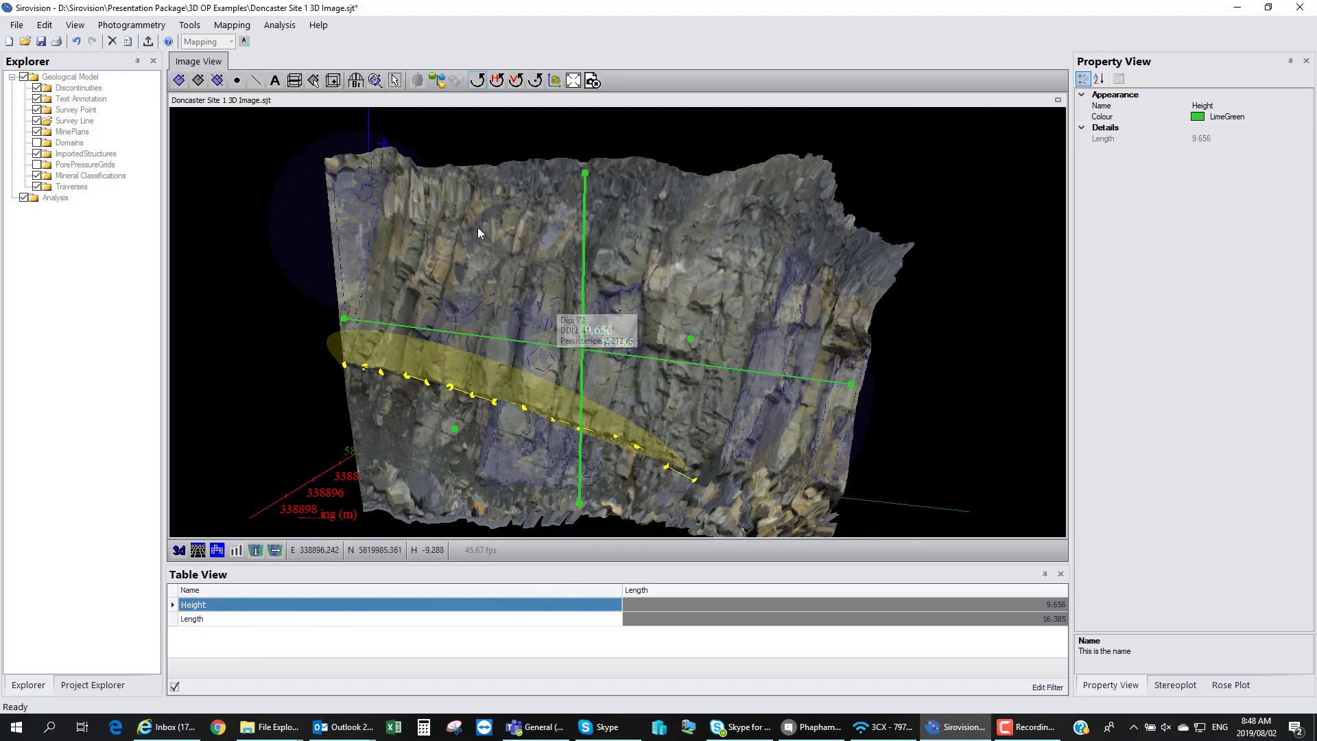
Step: Add a text annotation on the rock face above the large right-hand plane and set its text to West Wall
left_click(276, 81)
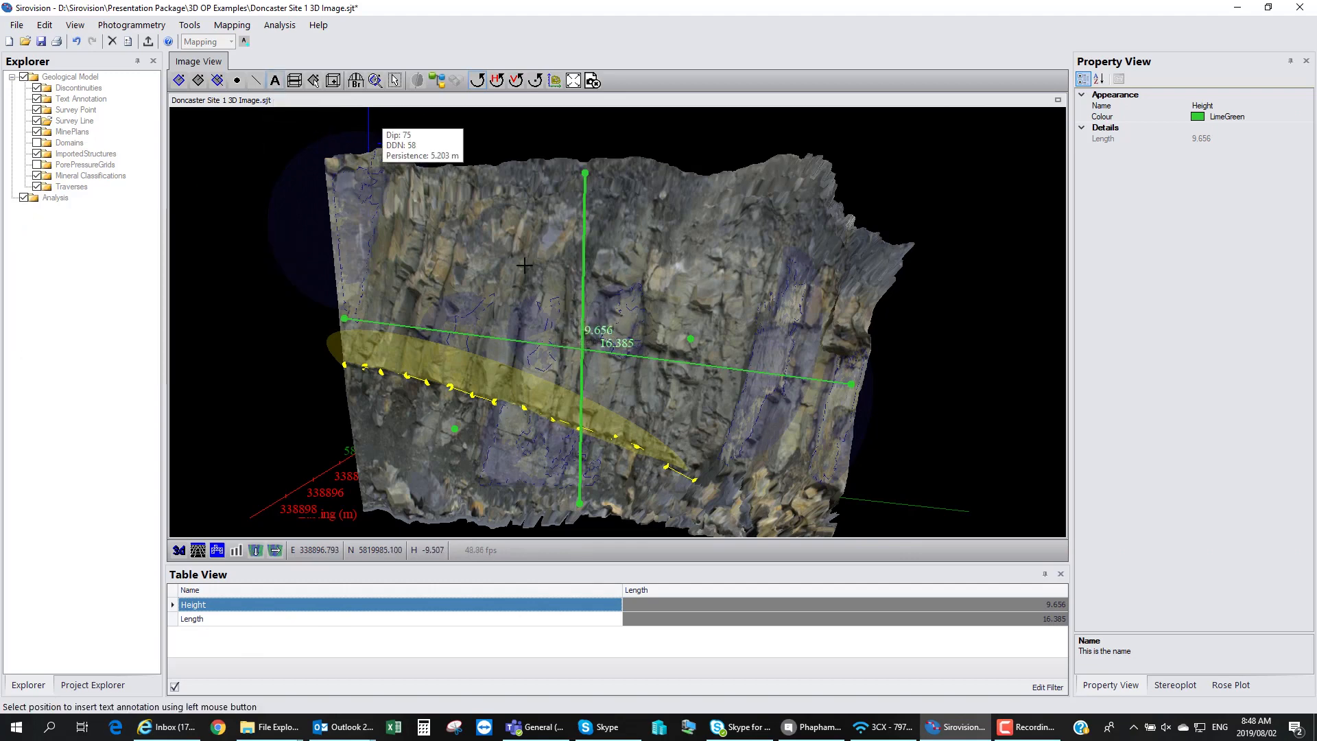
scroll(648, 289, "up", 2)
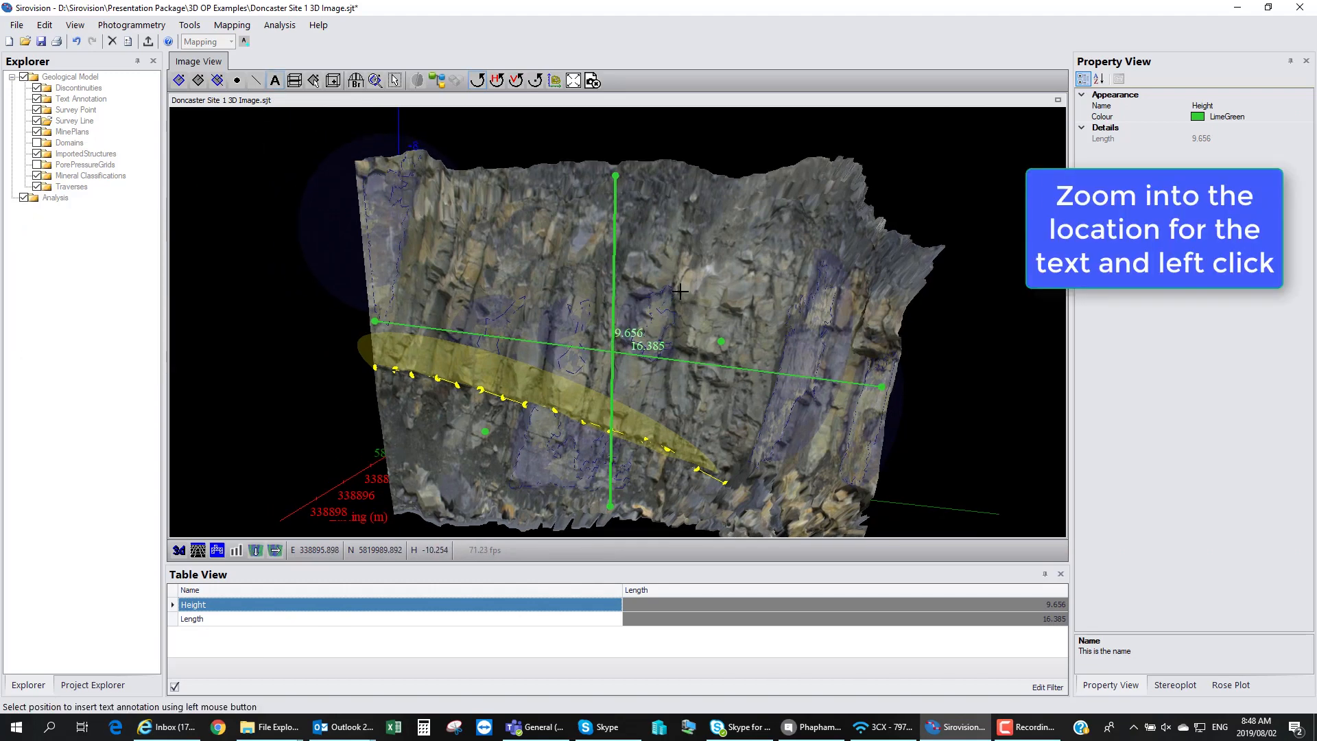
scroll(685, 288, "up", 3)
scroll(776, 261, "up", 2)
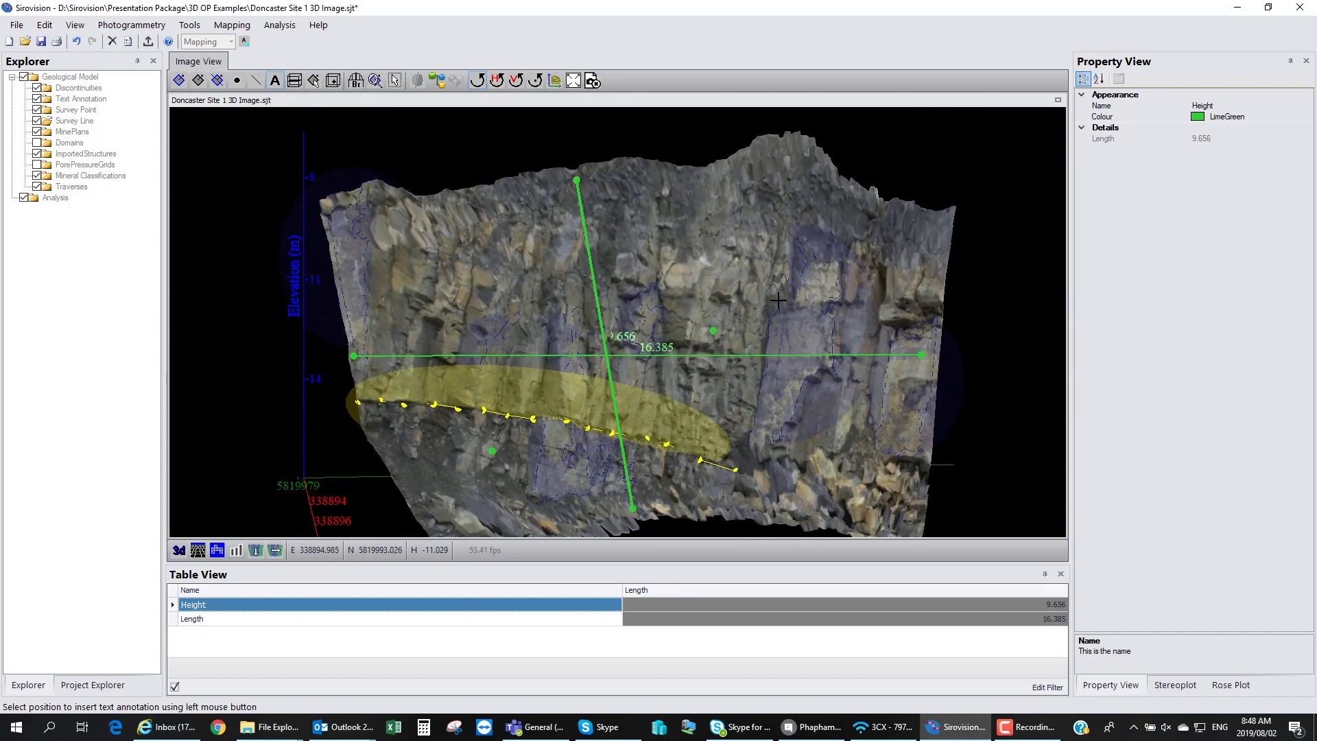
left_click(776, 227)
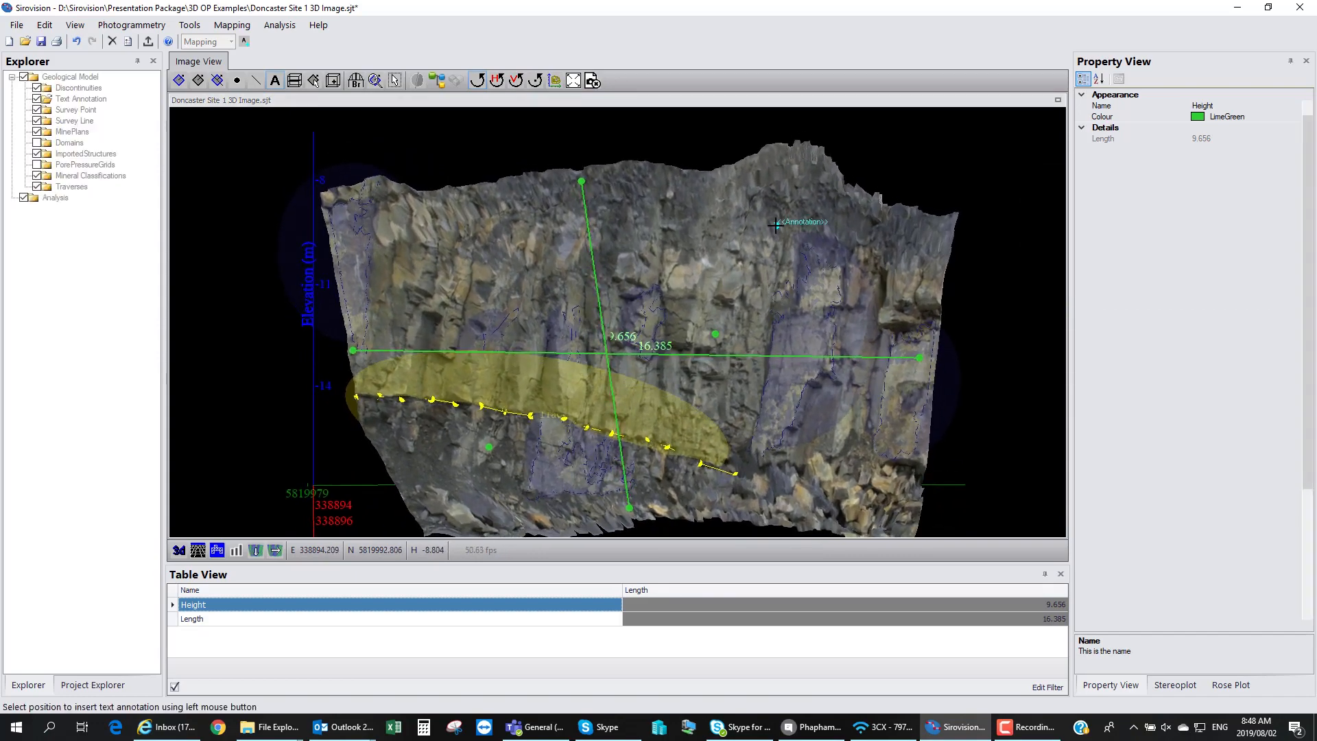
left_click(928, 605)
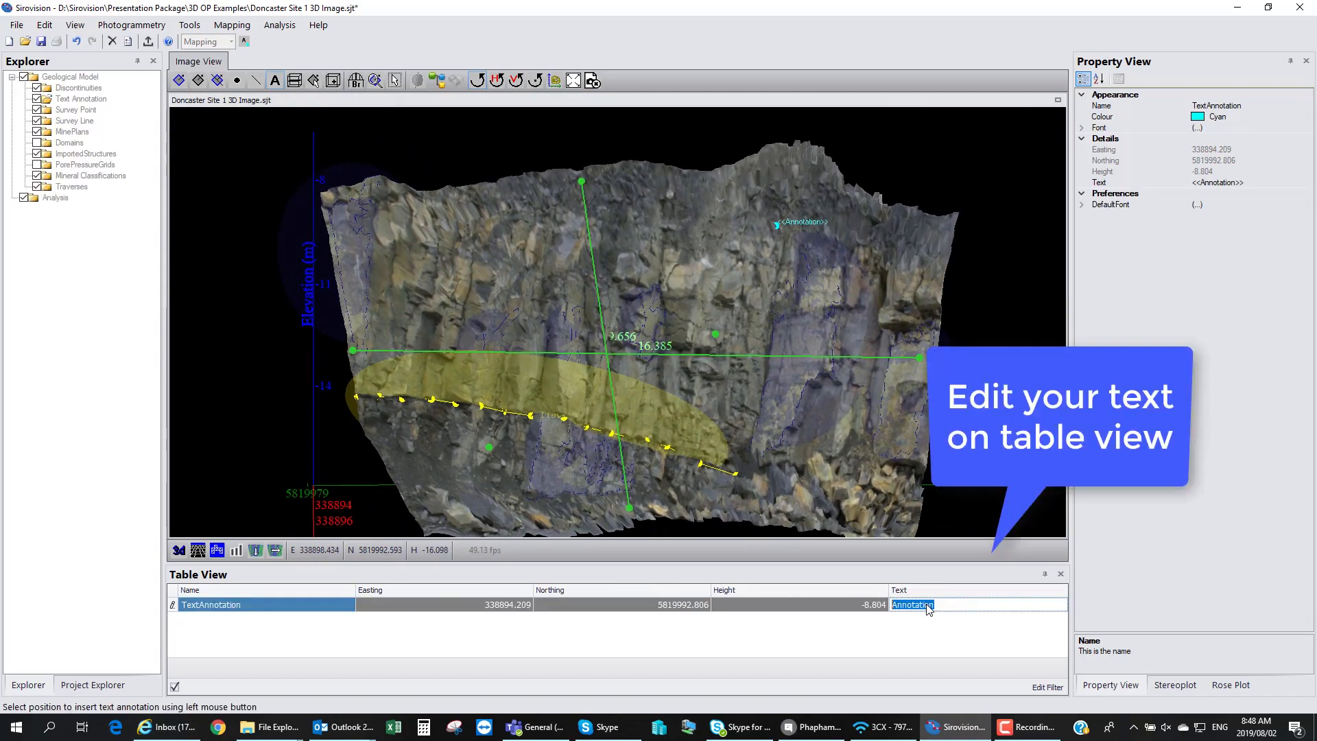
type("West Wall")
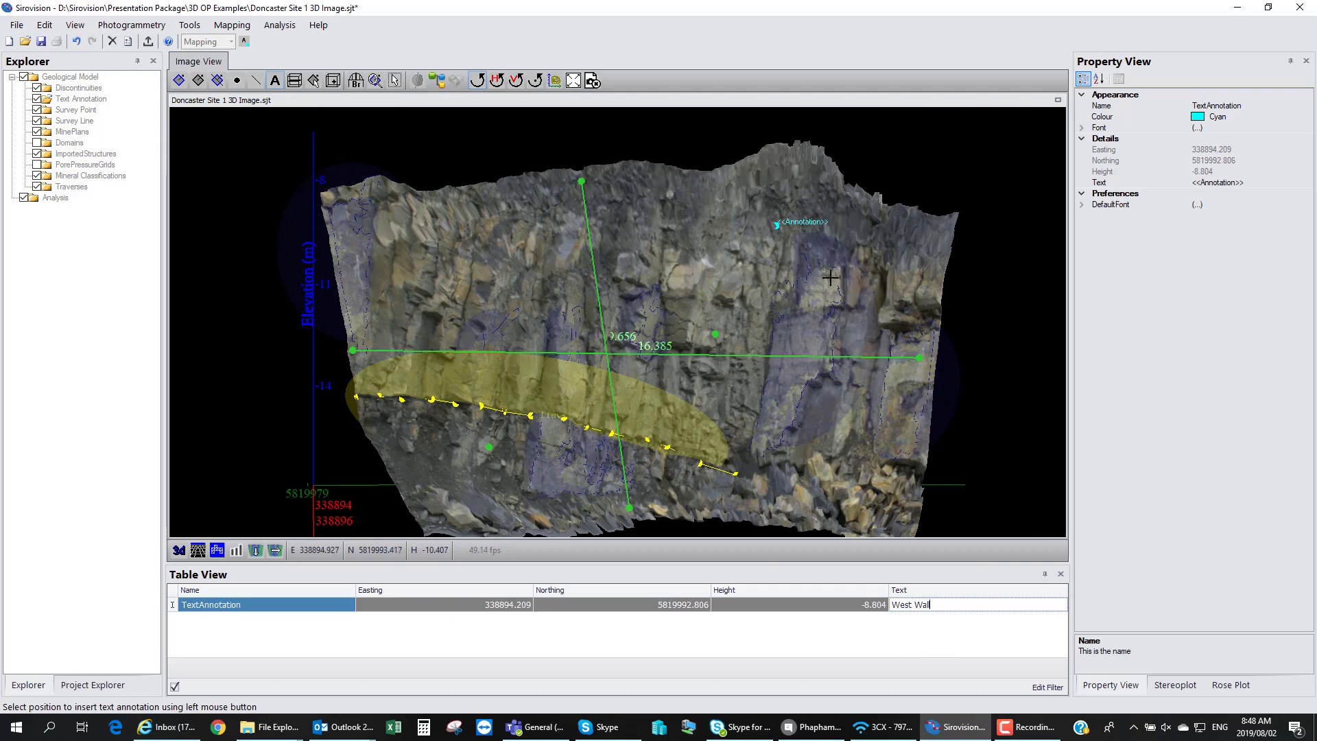
key("Return")
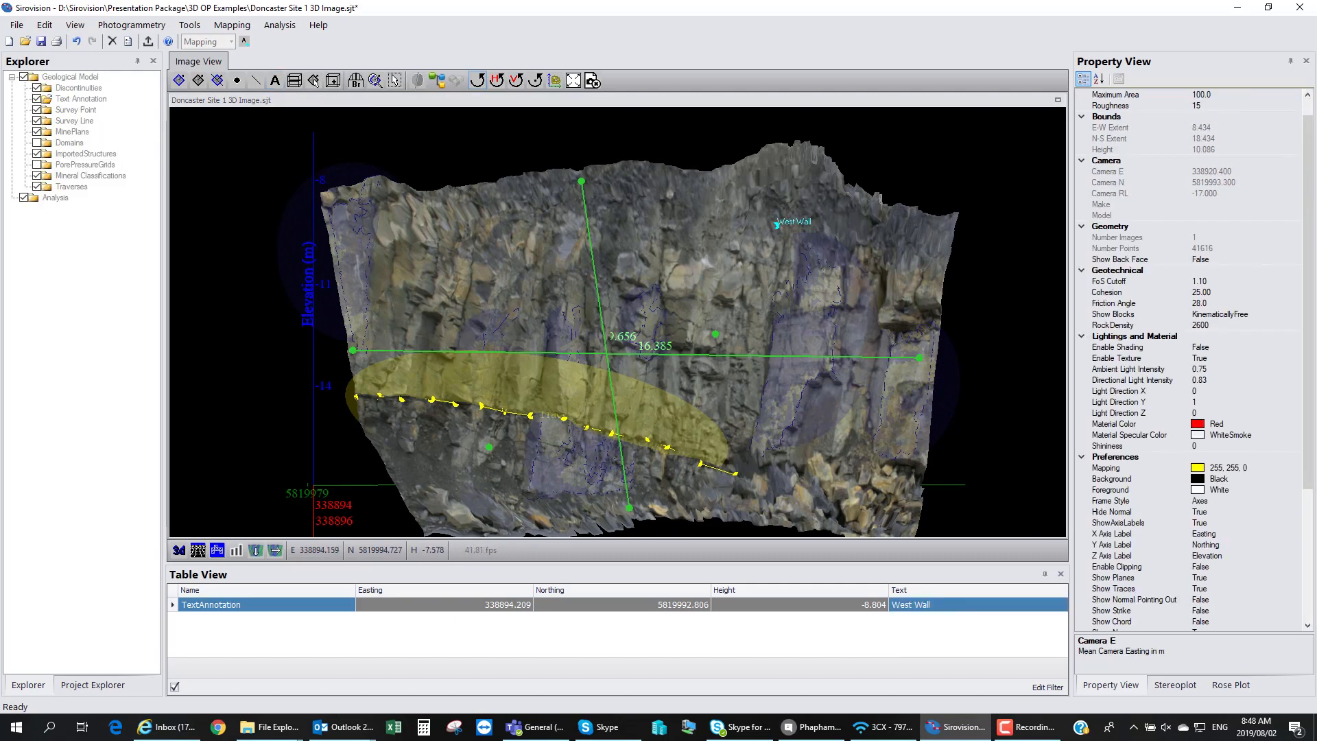
Step: Set the West Wall annotation's font to bold, size 28
left_click(780, 225)
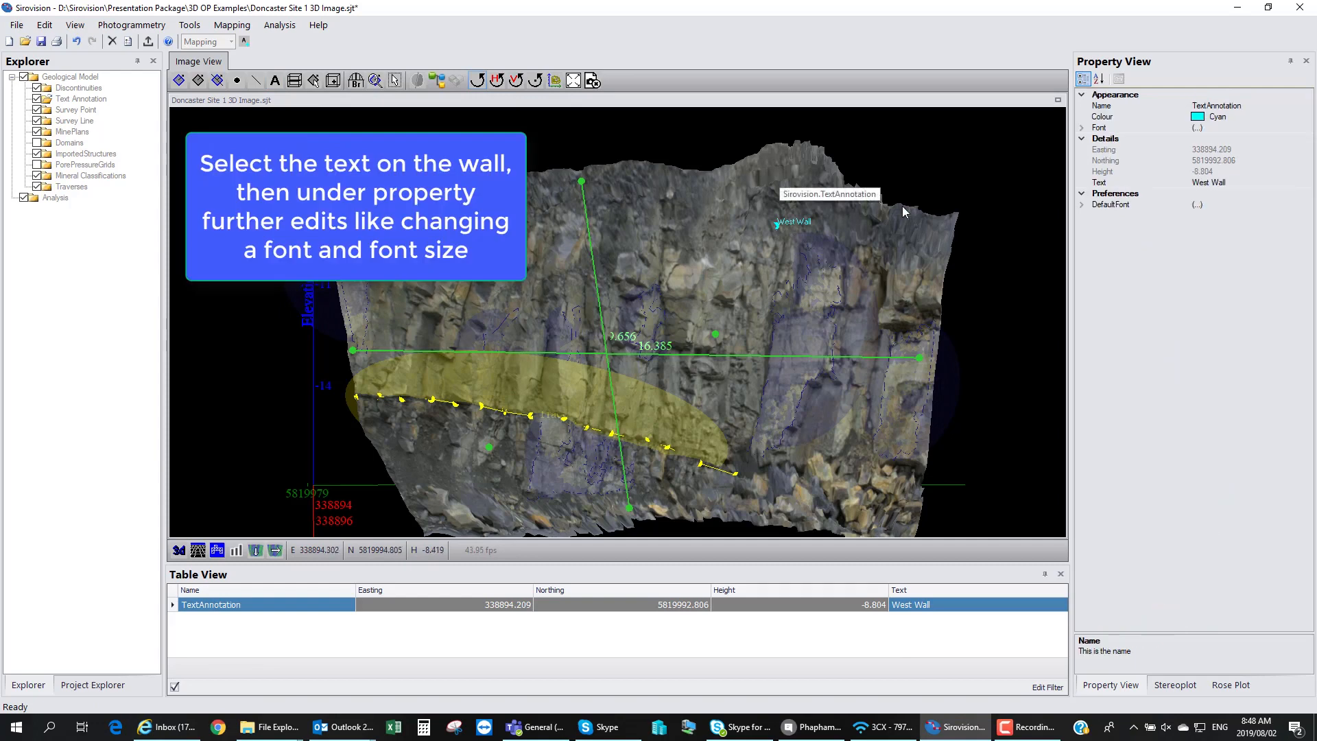
left_click(1238, 128)
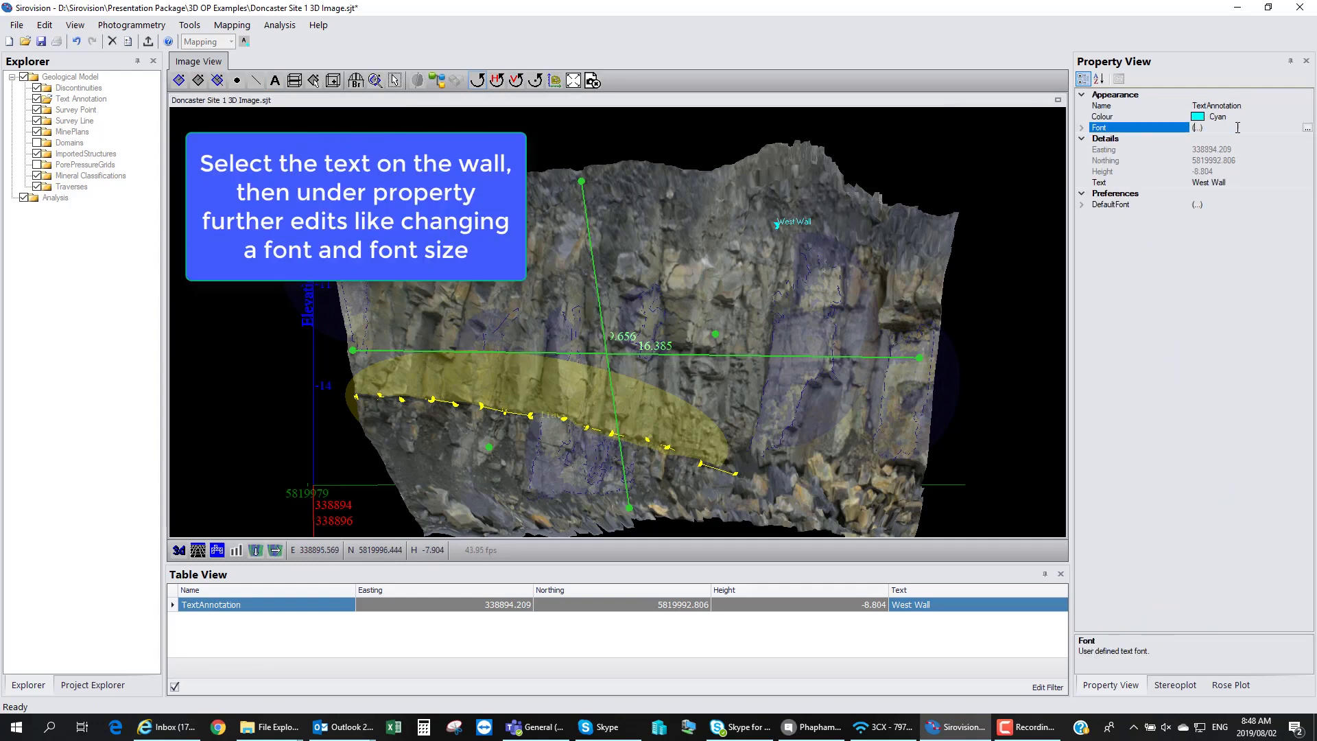
left_click(1306, 128)
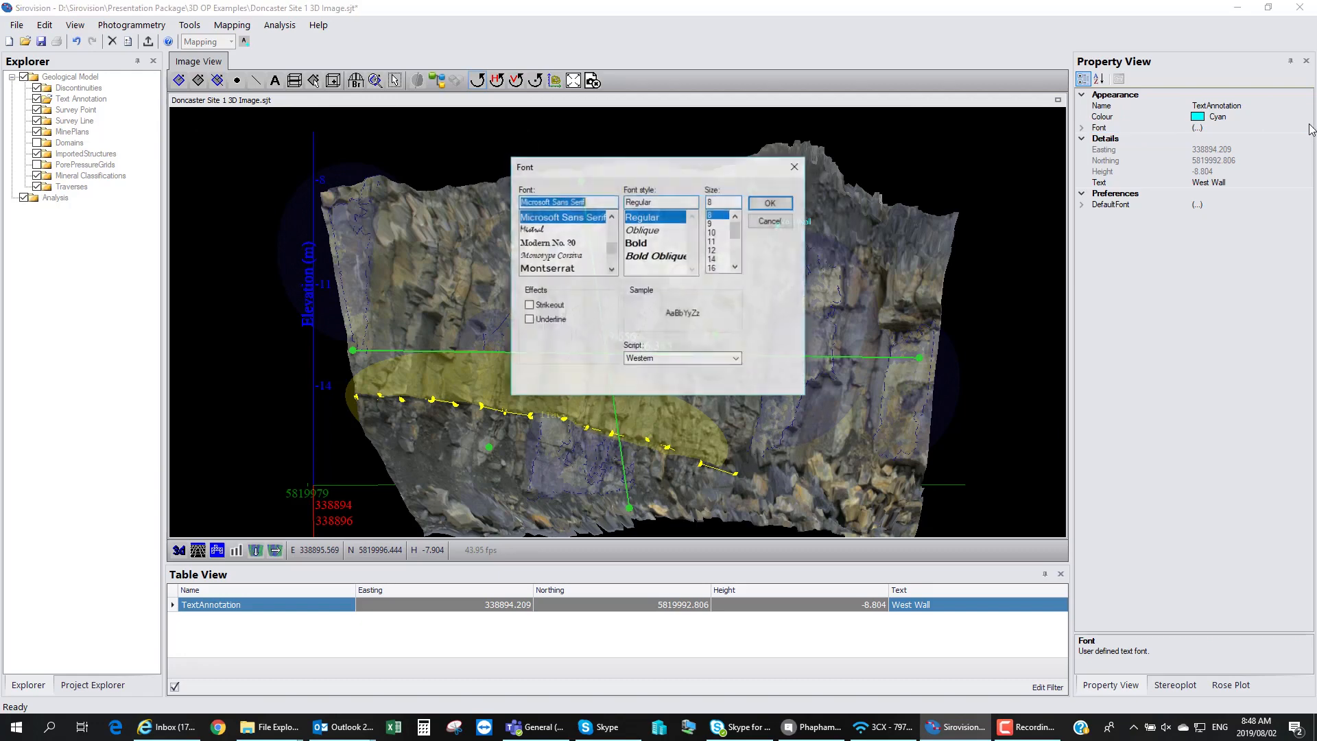
left_click(739, 247)
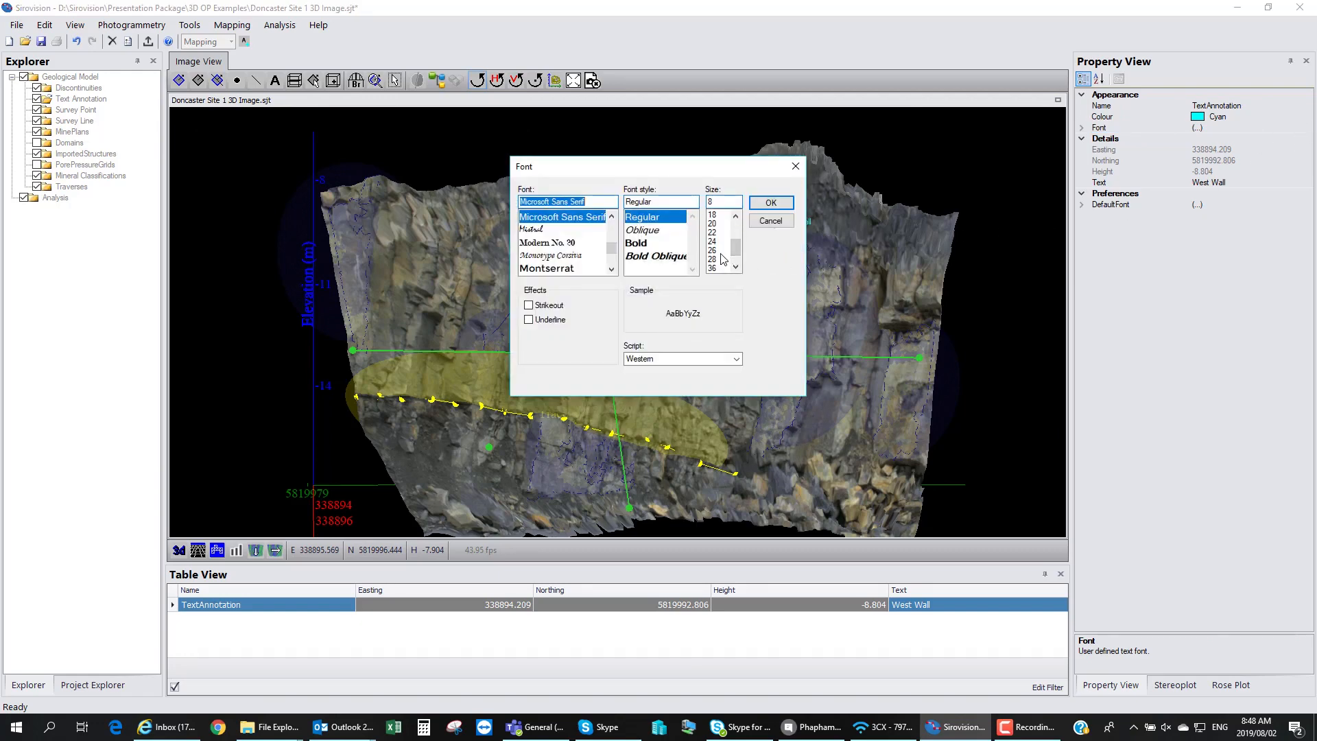
left_click(722, 261)
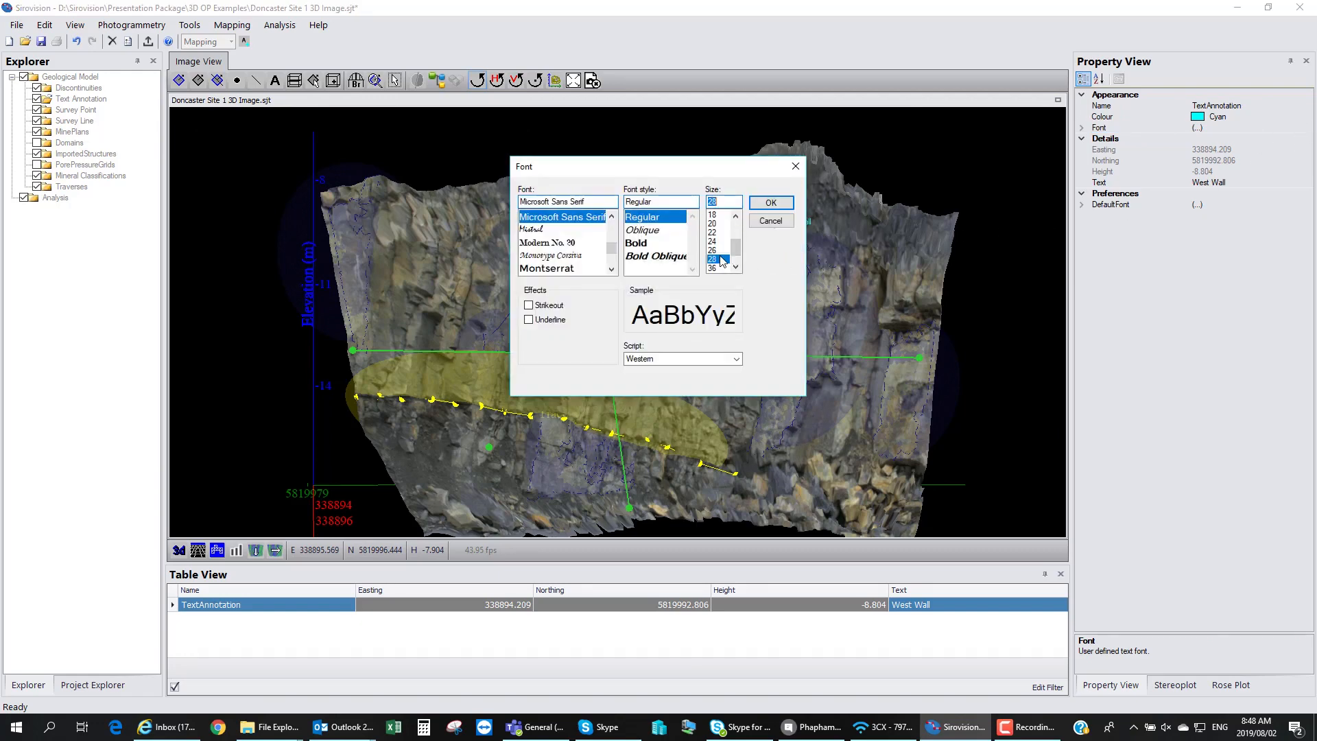
left_click(649, 246)
left_click(771, 203)
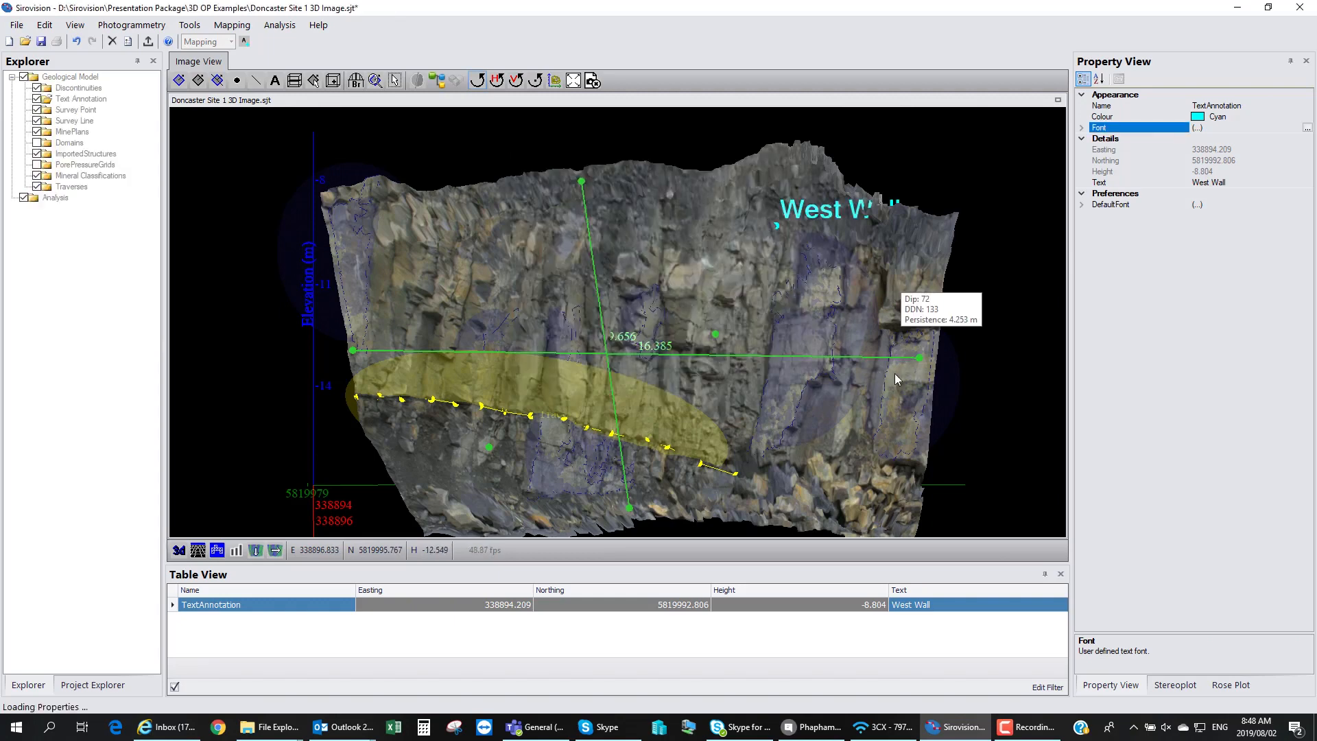
Step: Add a scanline across the full width of the rock face, slightly above the Length survey line
left_click_drag(895, 374, 787, 543)
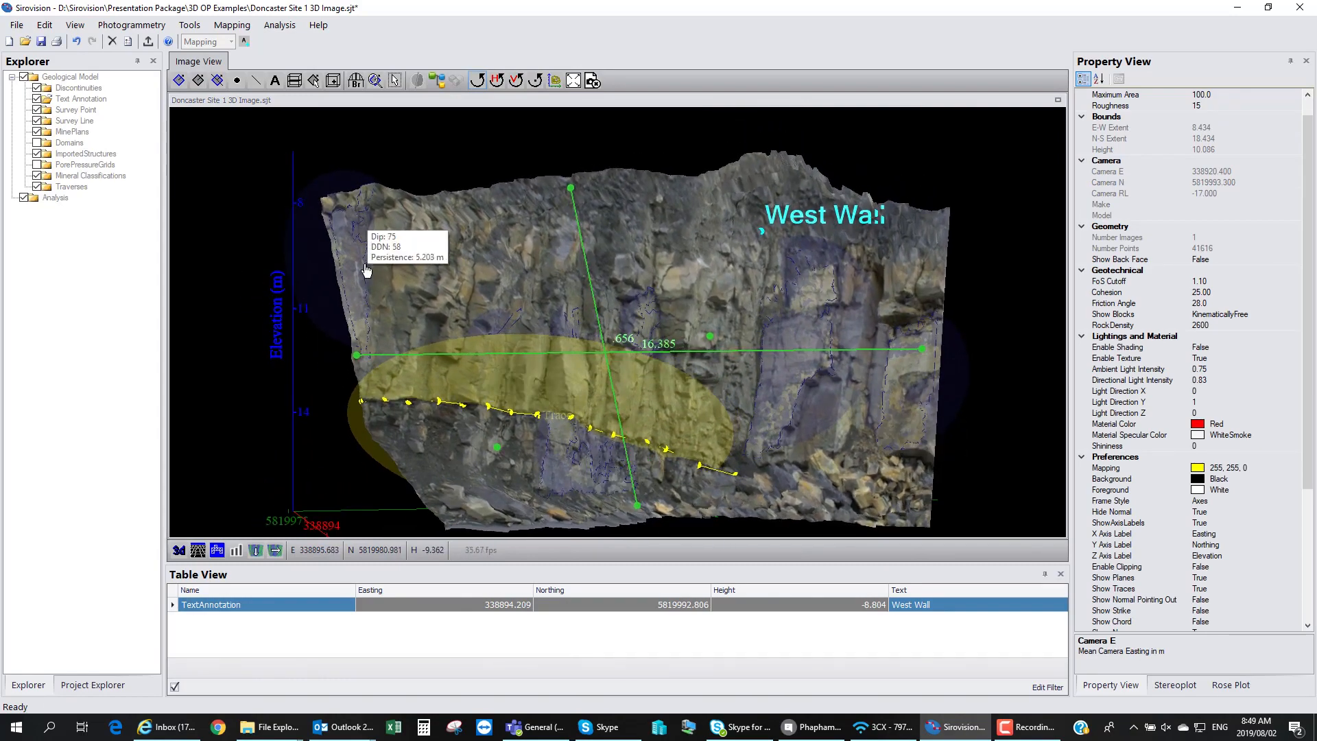
left_click(294, 87)
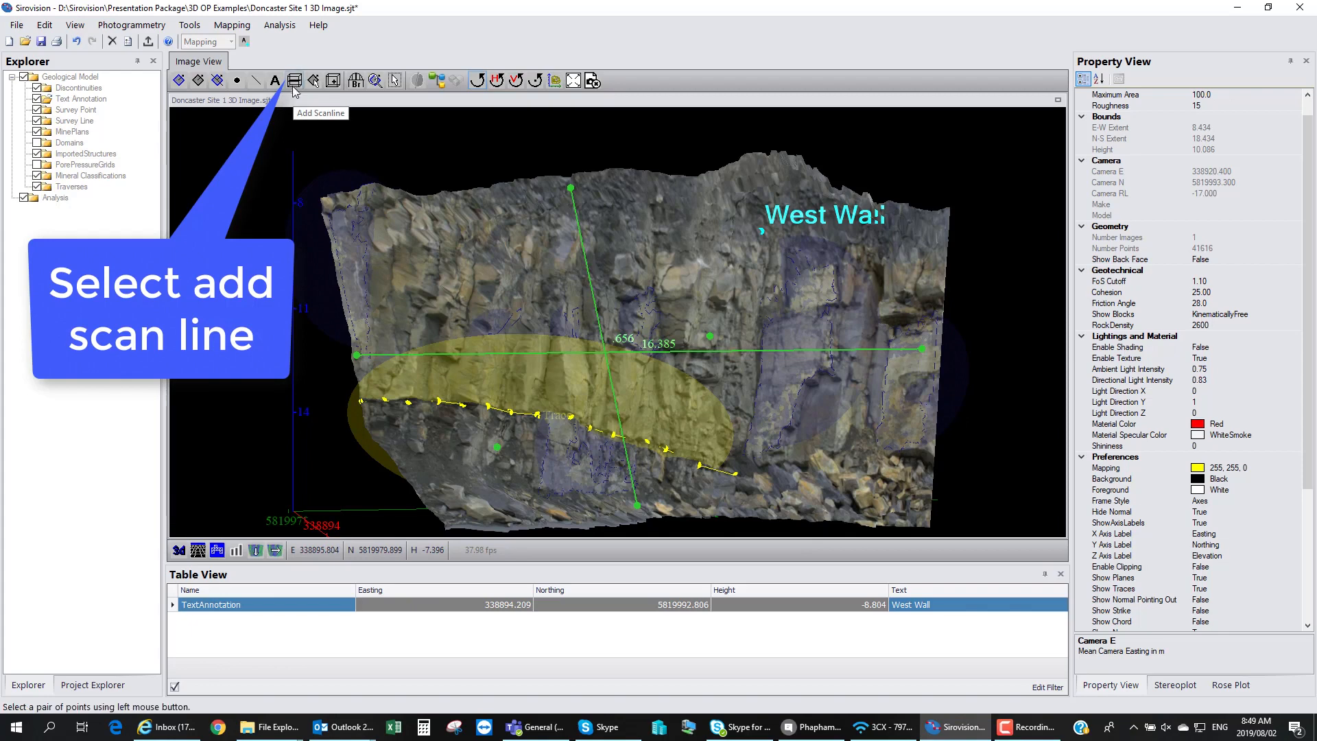
left_click(360, 310)
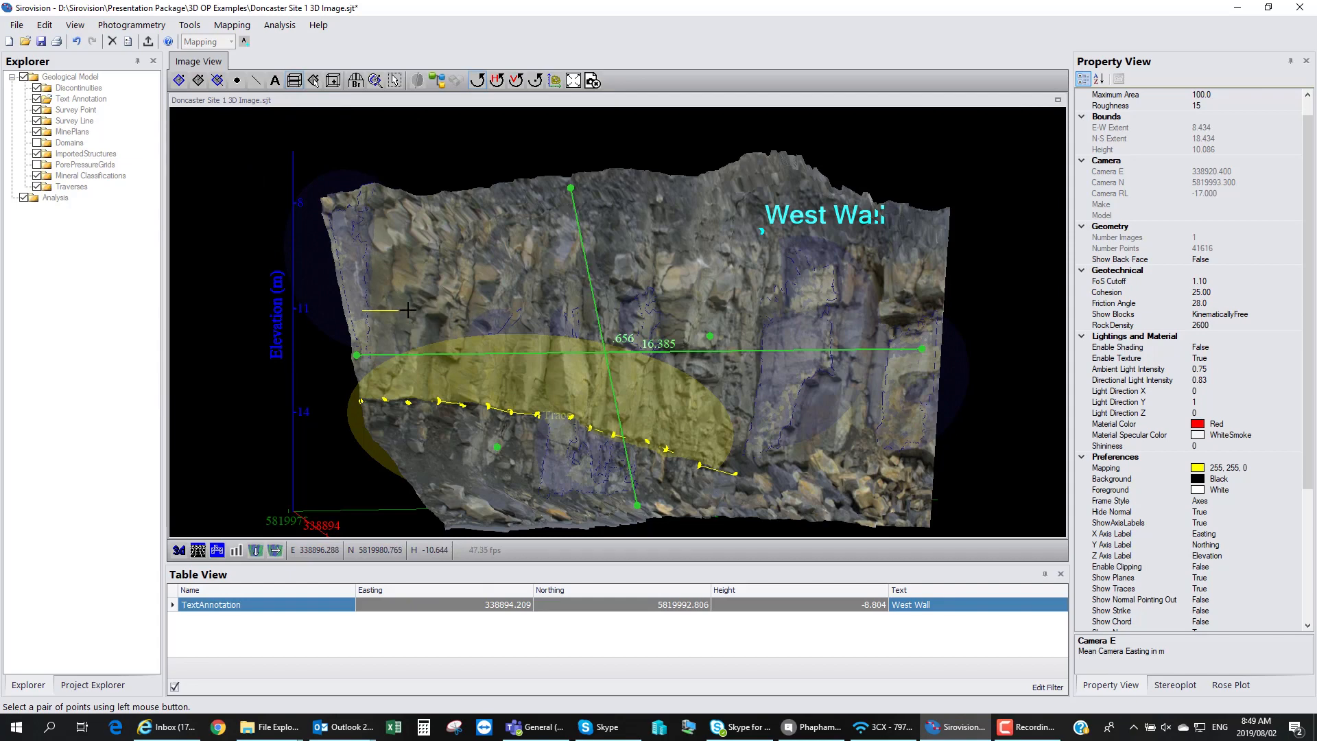
right_click(928, 325)
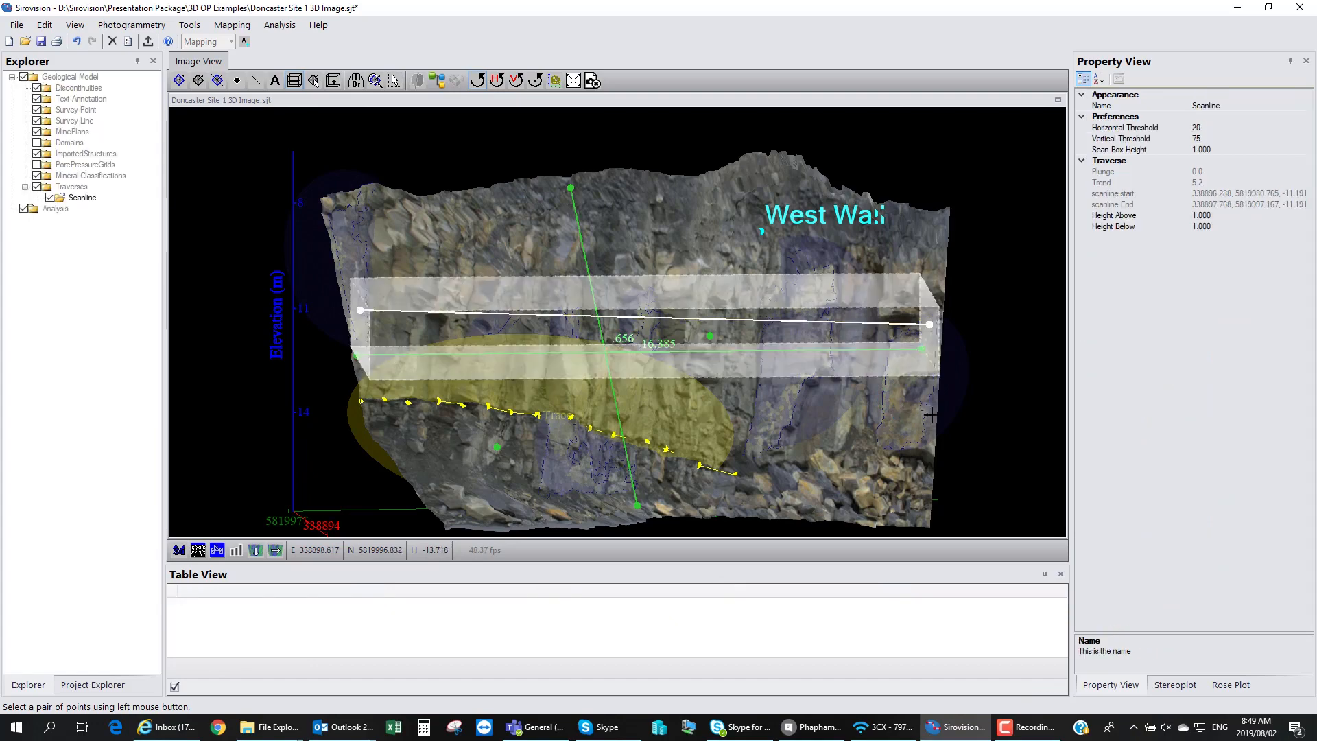
Step: Set the scanline's height above and height below to 2 m each, and hide the scanline
mouse_move(923, 410)
middle_mouse_down()
mouse_move(926, 422)
mouse_move(895, 401)
mouse_move(922, 396)
middle_mouse_up()
left_click(1218, 217)
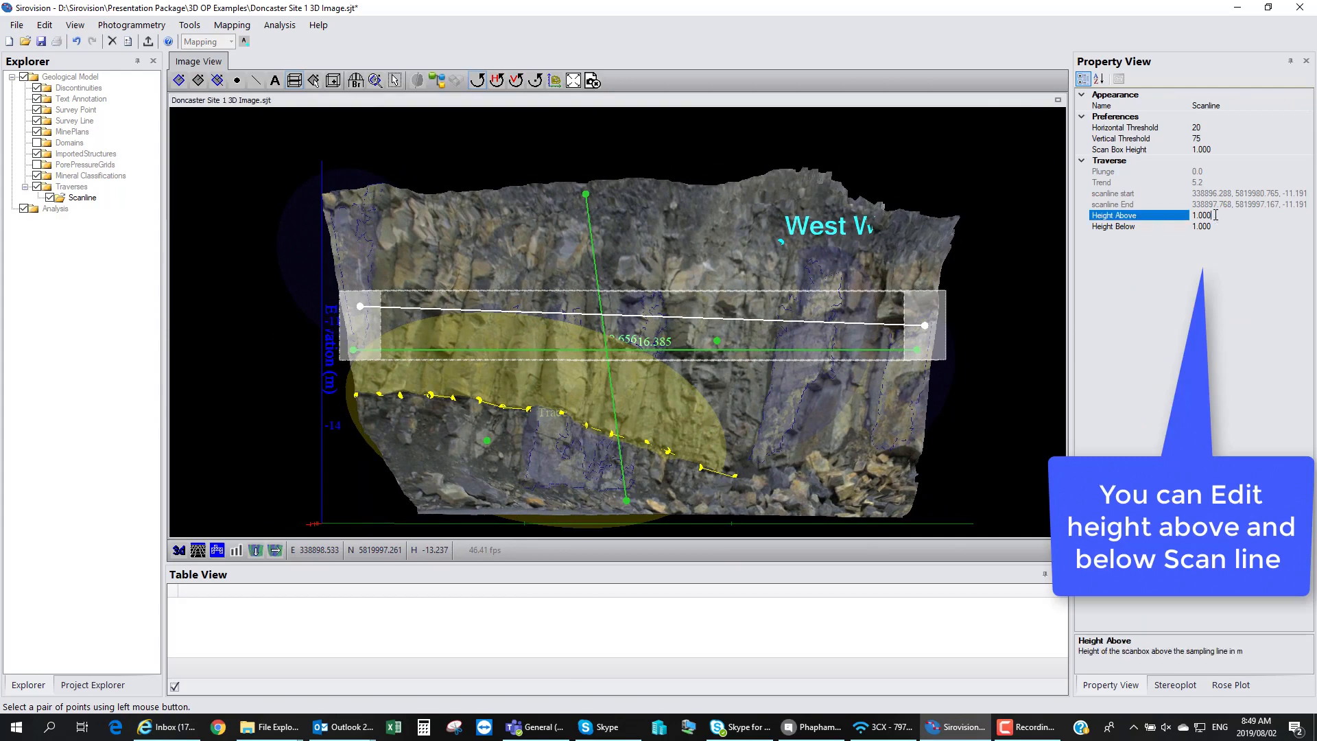
type("2")
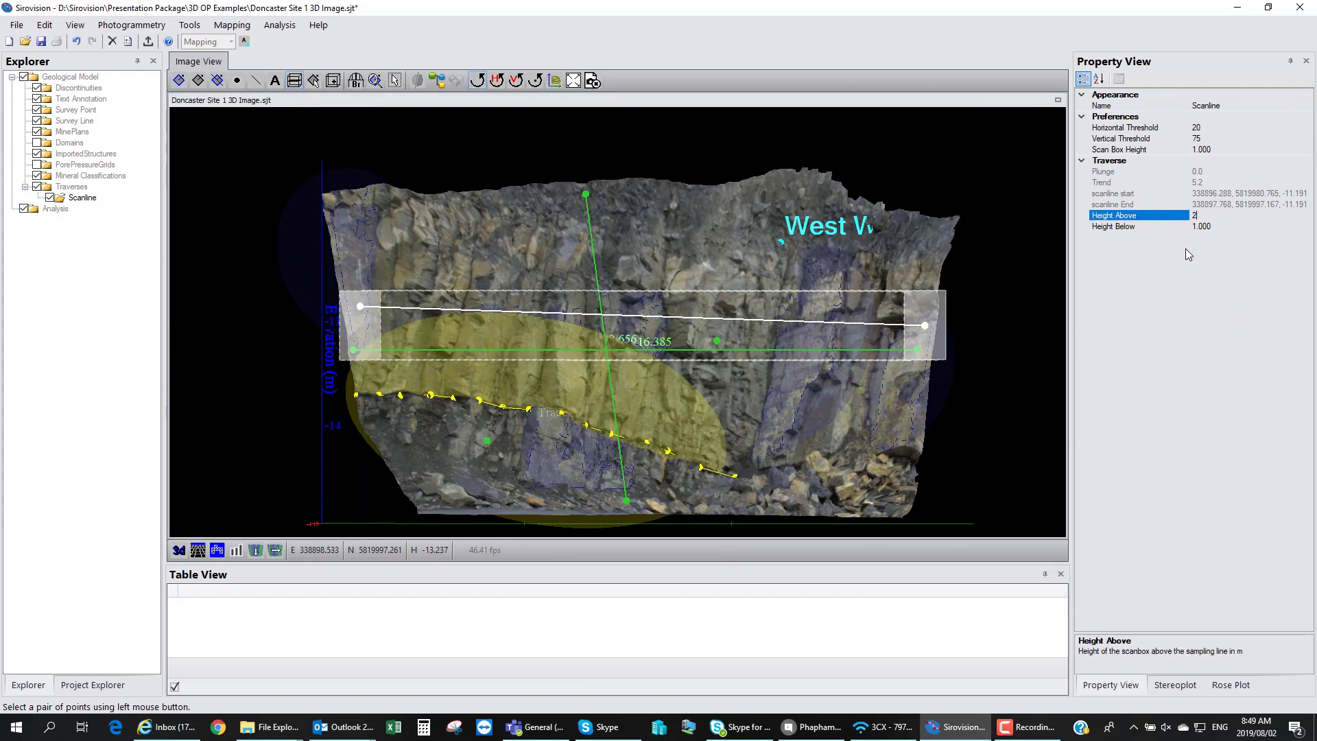
left_click(1222, 226)
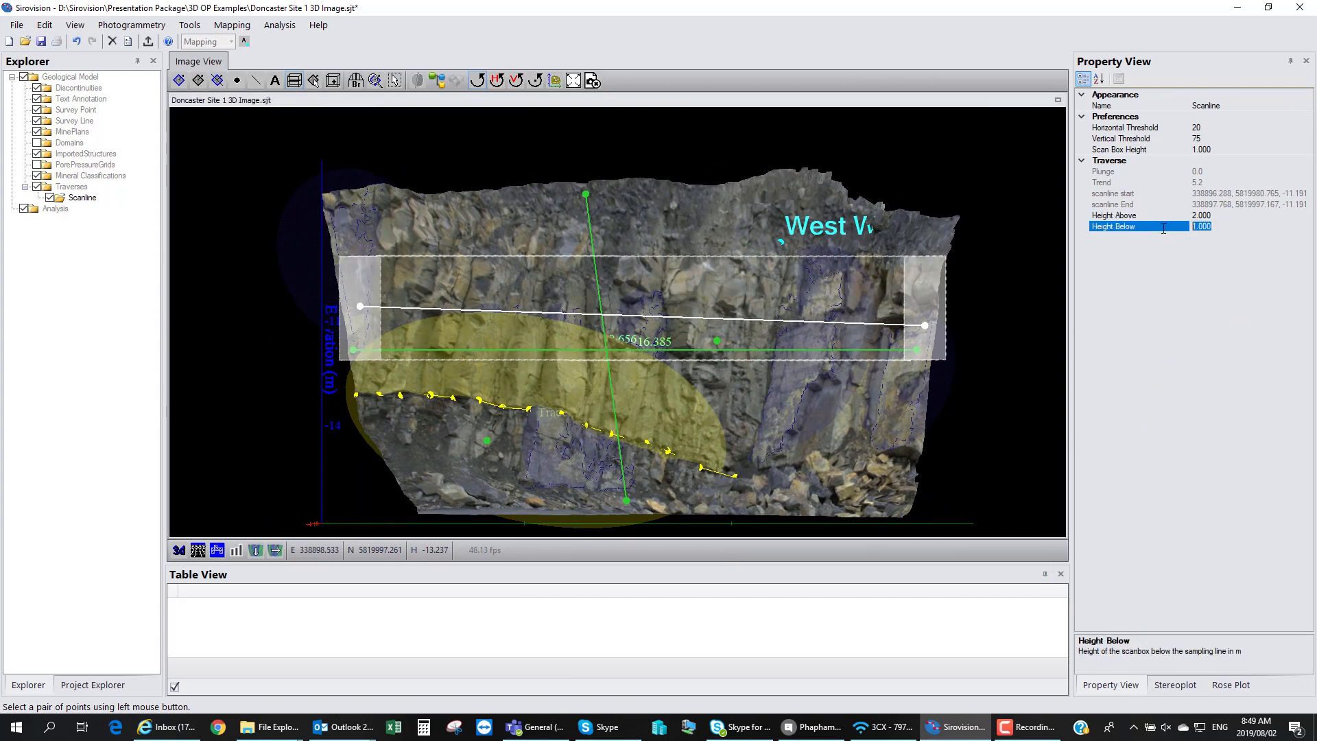
type("2")
key("Return")
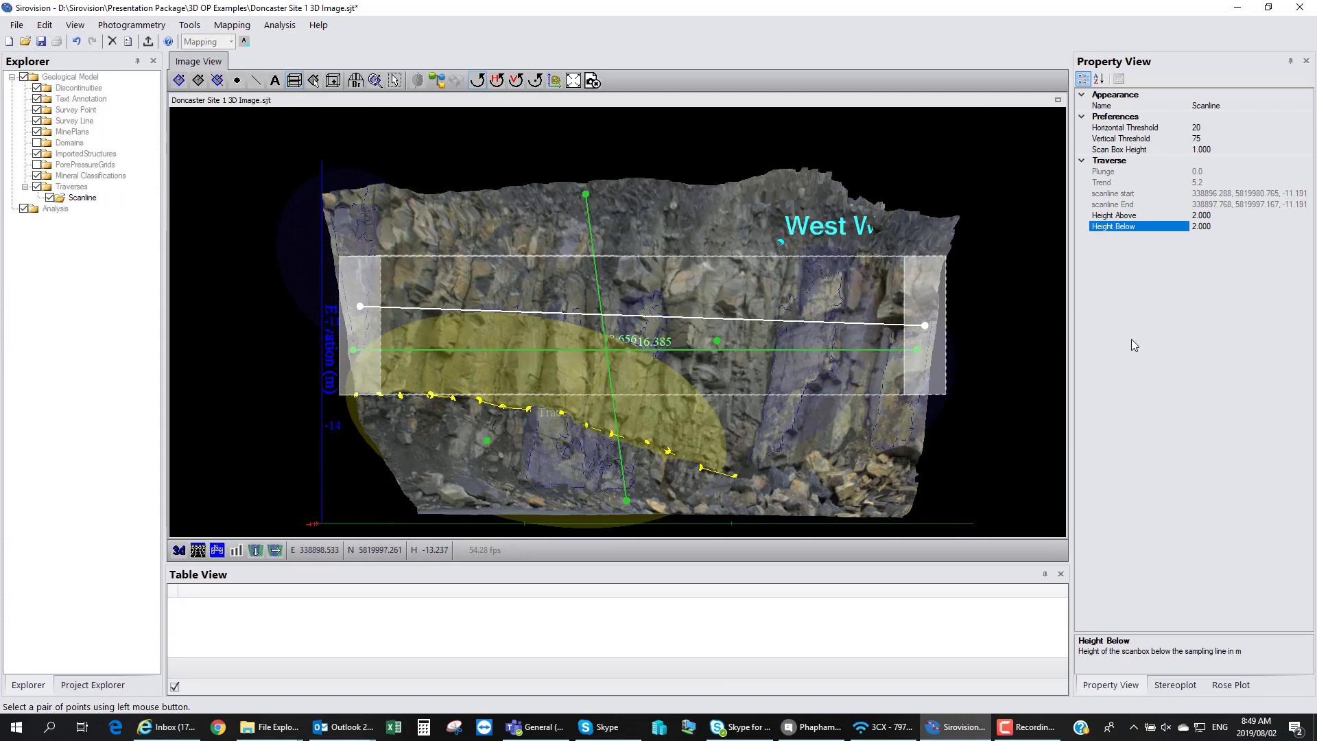
middle_click_drag(655, 344, 610, 364)
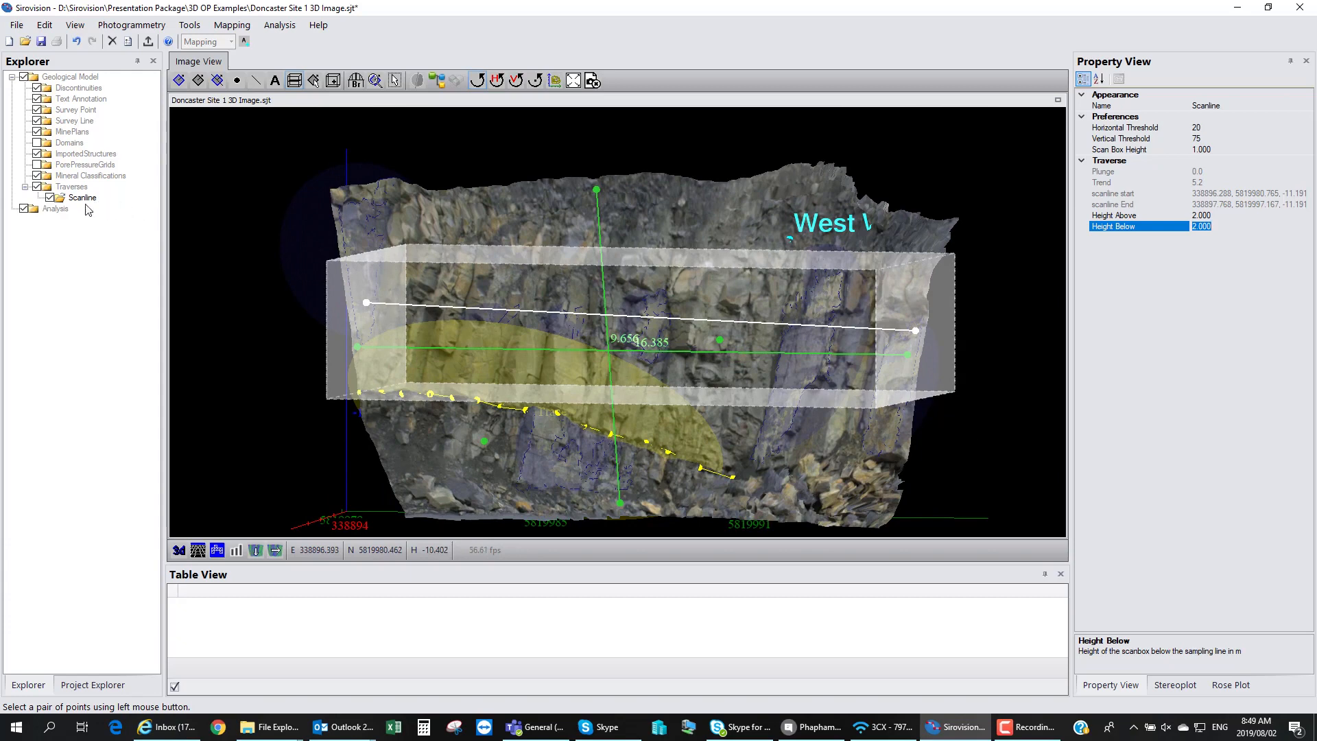
left_click(49, 199)
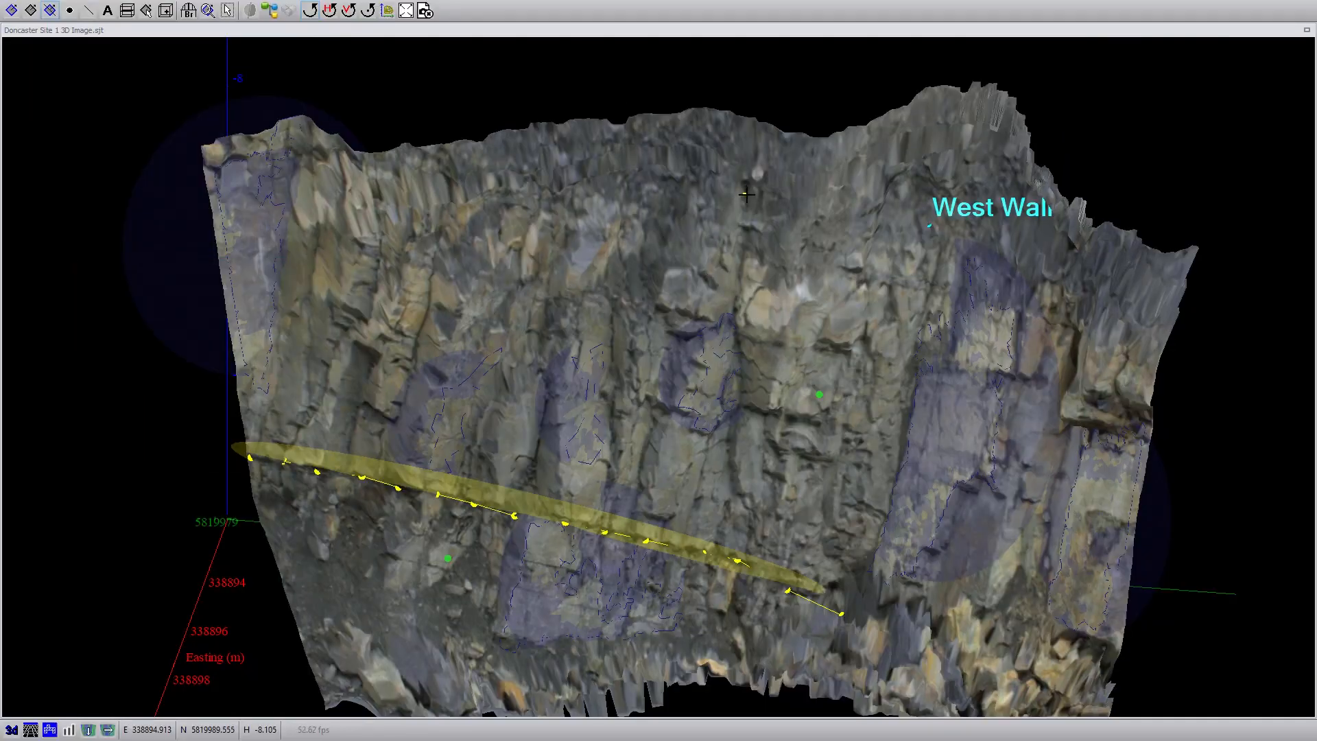
Step: Map two separate traces along the same near-vertical joint, one above and one below the small central plane
left_click_drag(747, 195, 734, 327)
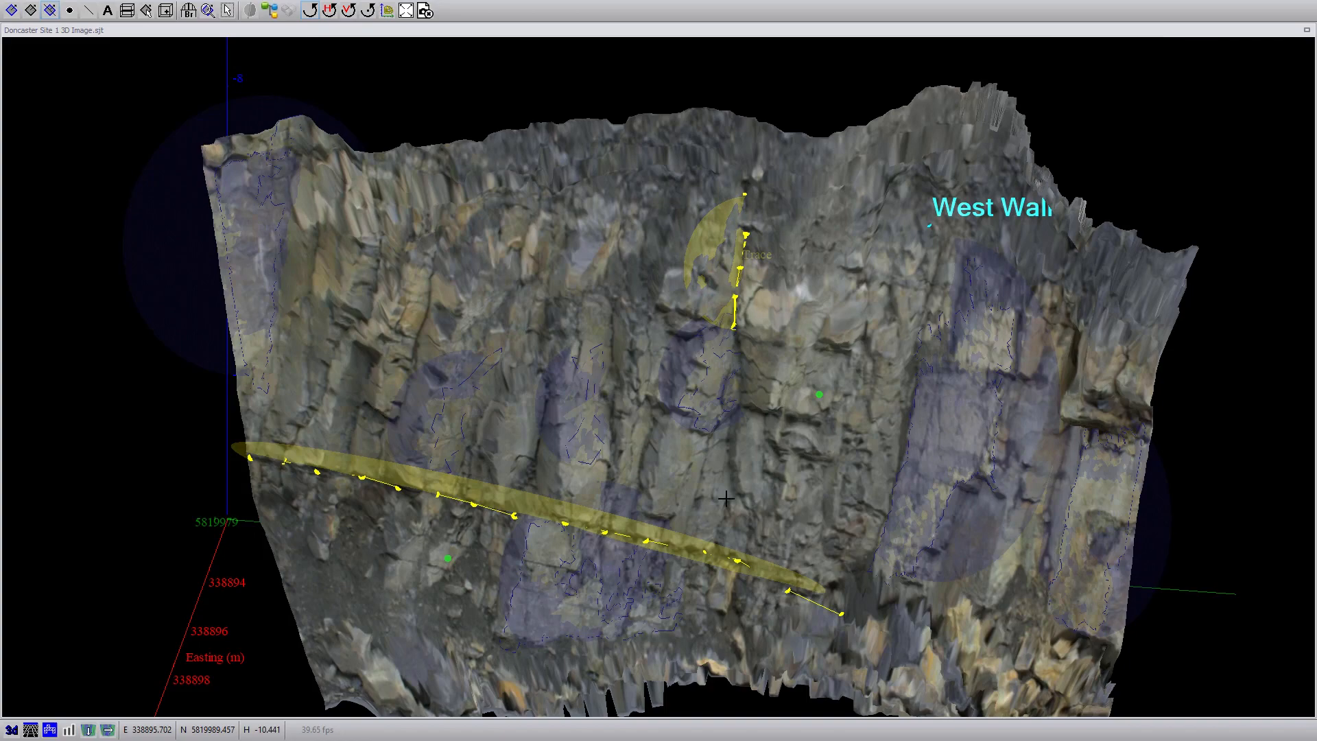
middle_click_drag(731, 527, 871, 422)
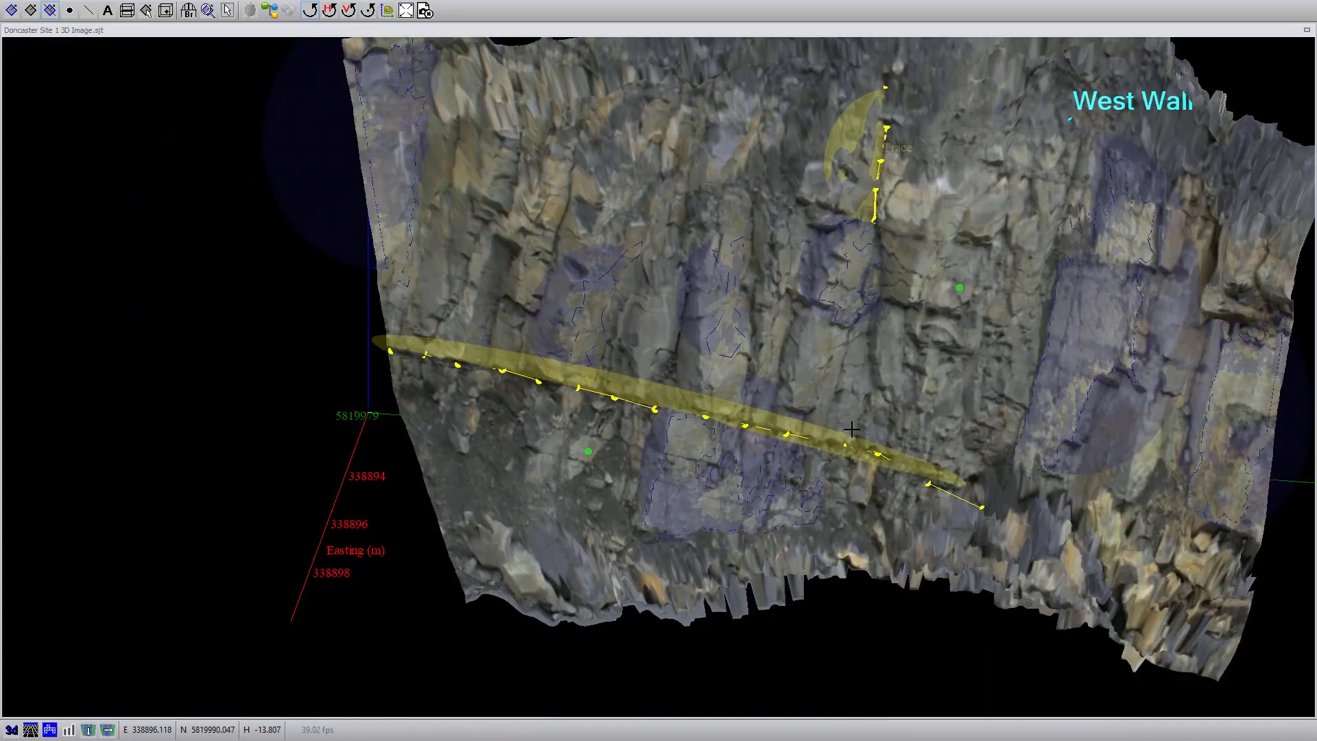
left_click_drag(848, 378, 883, 334)
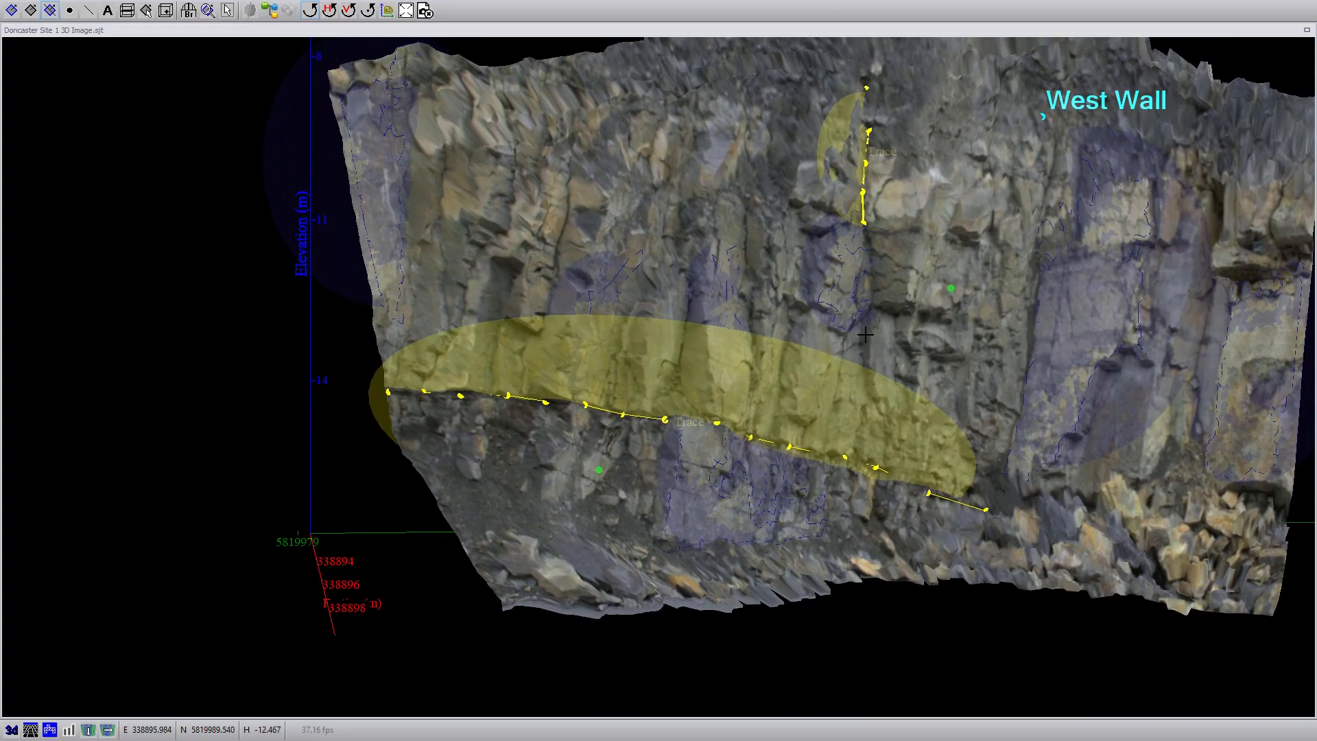
scroll(858, 329, "up", 2)
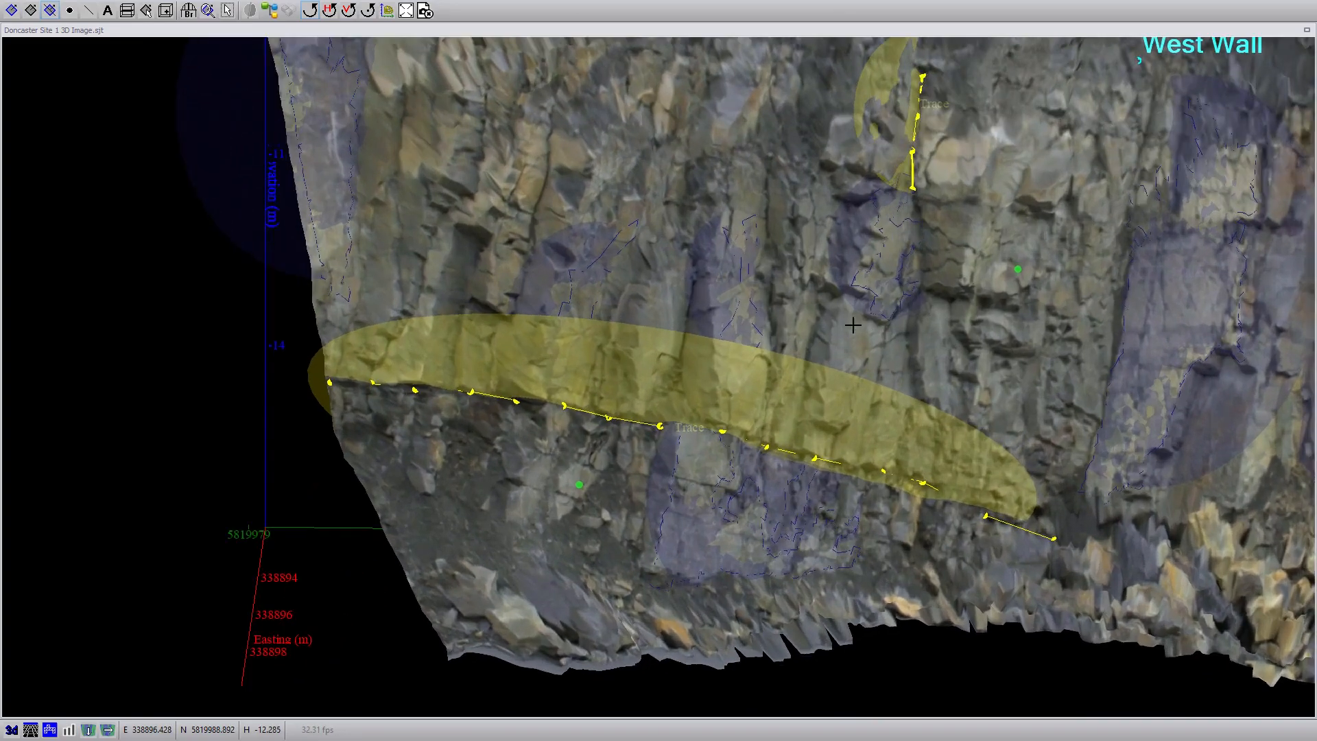
left_click(909, 315)
left_click(908, 343)
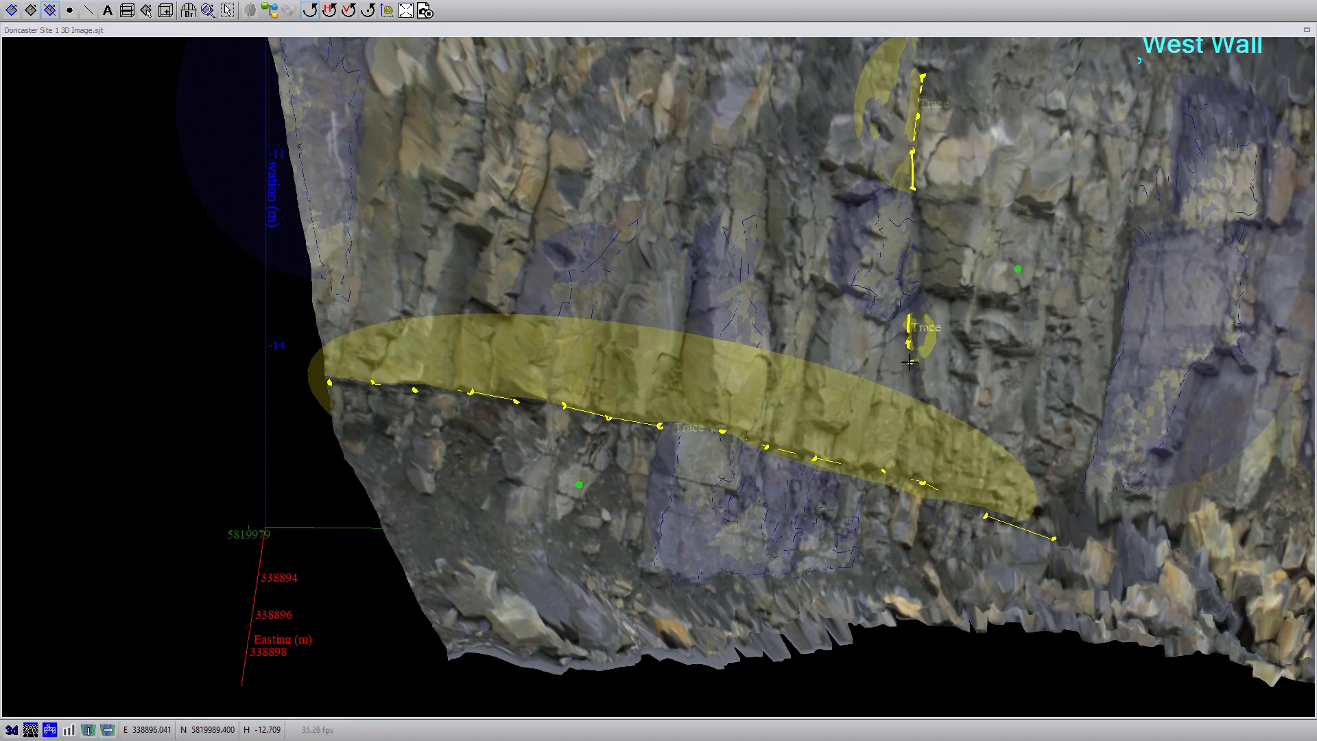
left_click(910, 363)
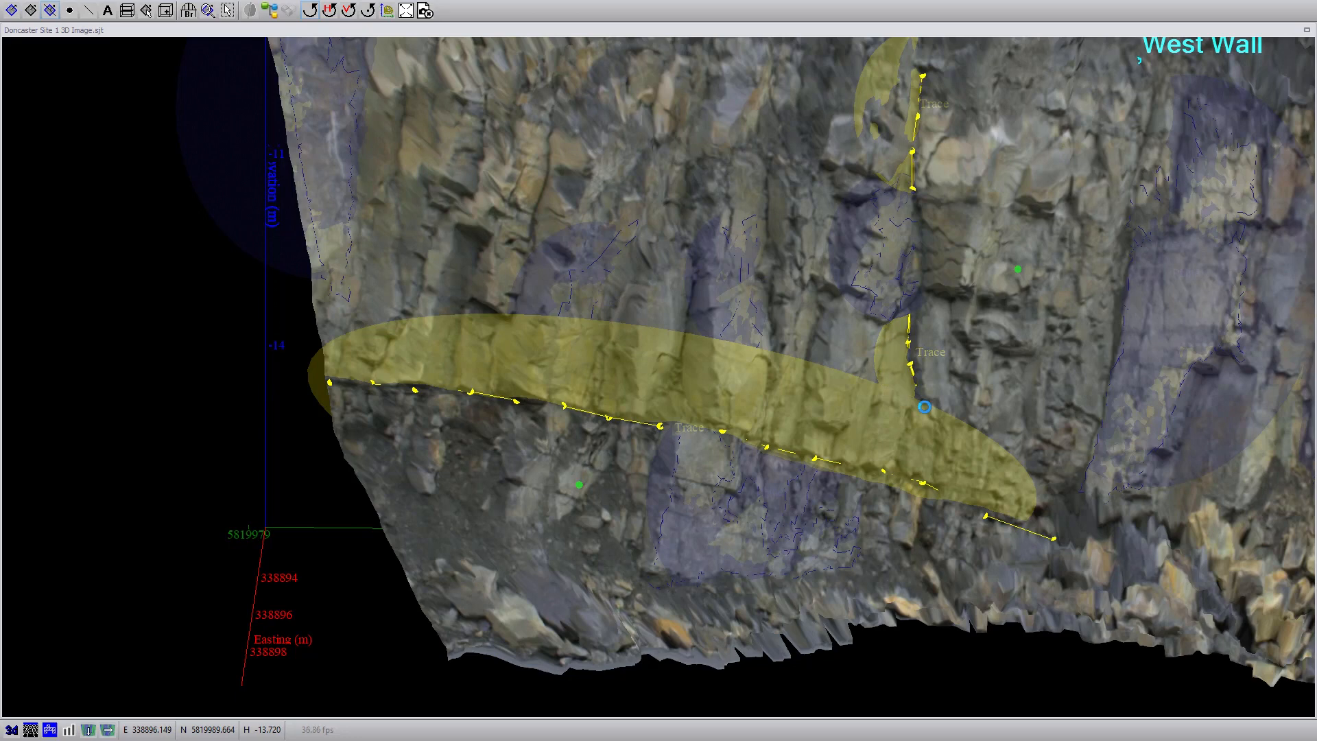
Step: Bridge the upper and lower near-vertical traces into a single discontinuity
left_click(190, 11)
left_click(912, 151)
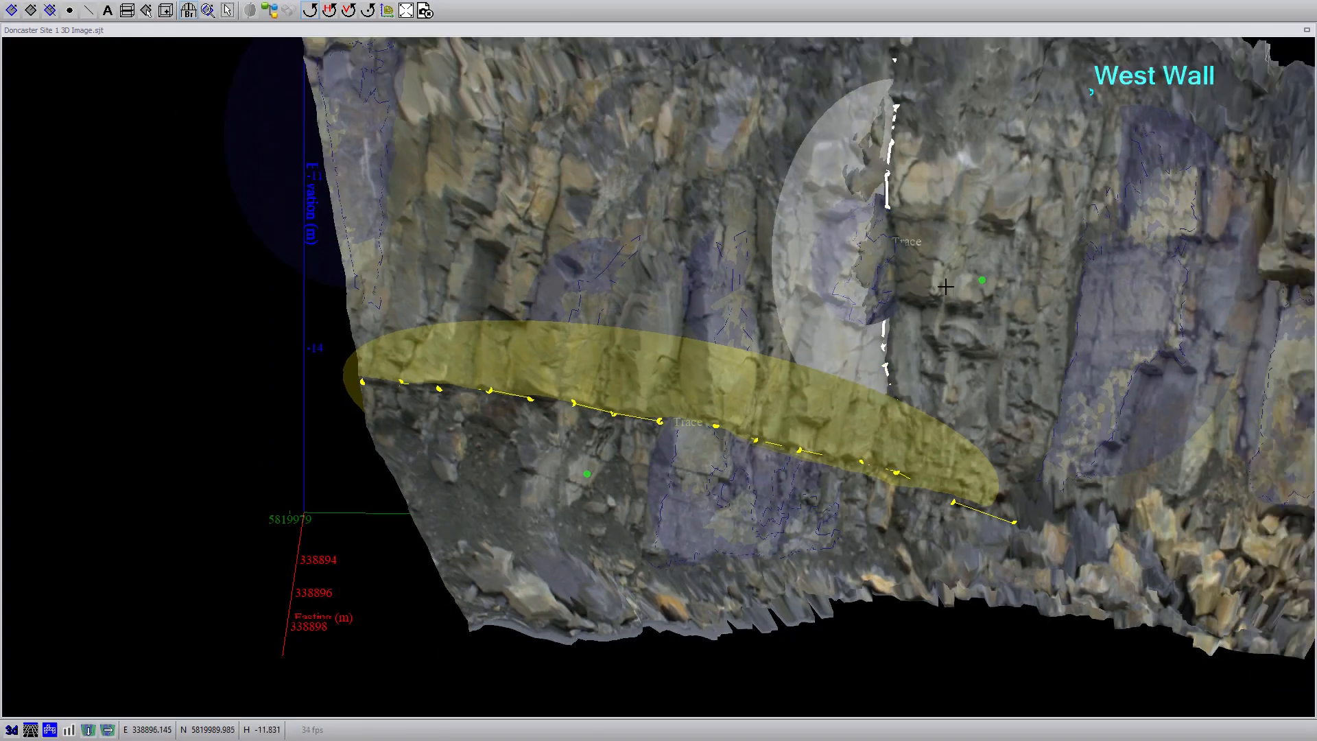
Step: Start a user-defined plane with its centroid on the rock face, just beyond the upper green survey point, below the West Wall label
scroll(940, 281, "down", 1)
mouse_move(950, 297)
left_mouse_down()
mouse_move(1105, 376)
mouse_move(939, 257)
left_mouse_up()
middle_click_drag(940, 257, 853, 323)
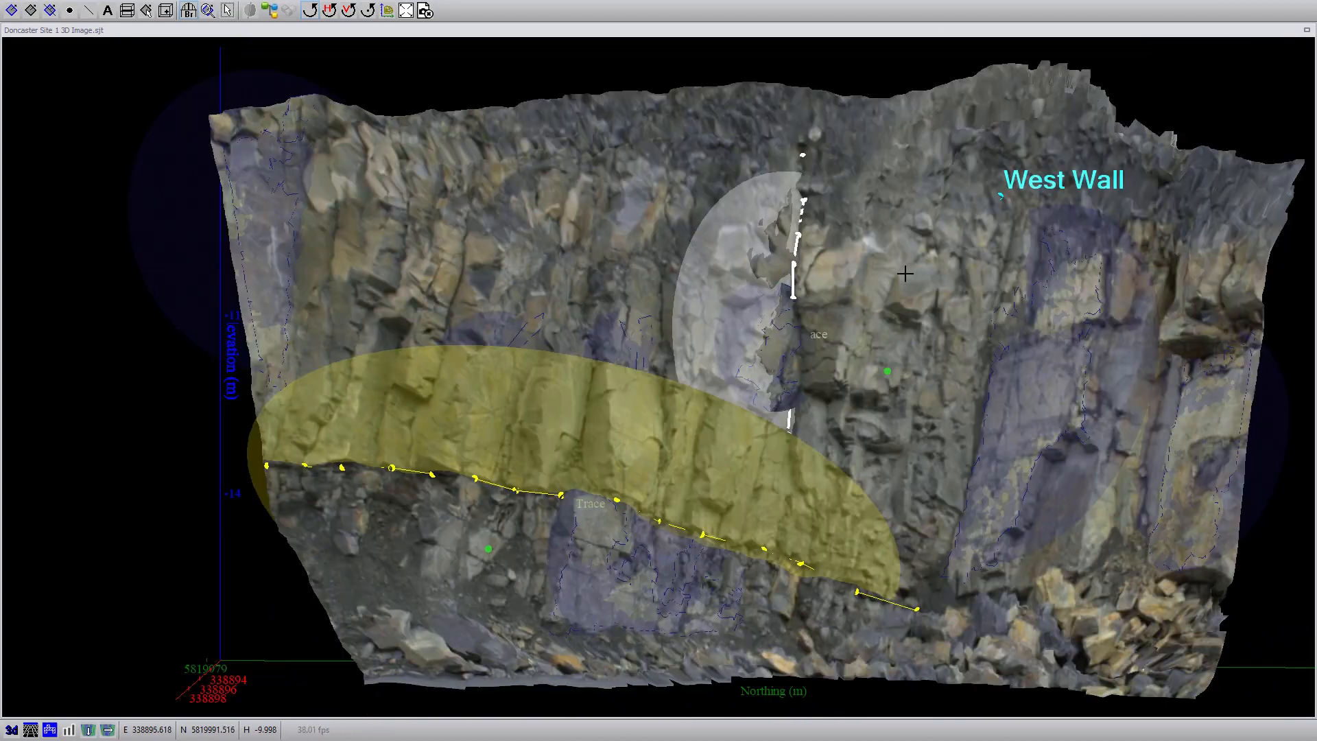
key("Escape")
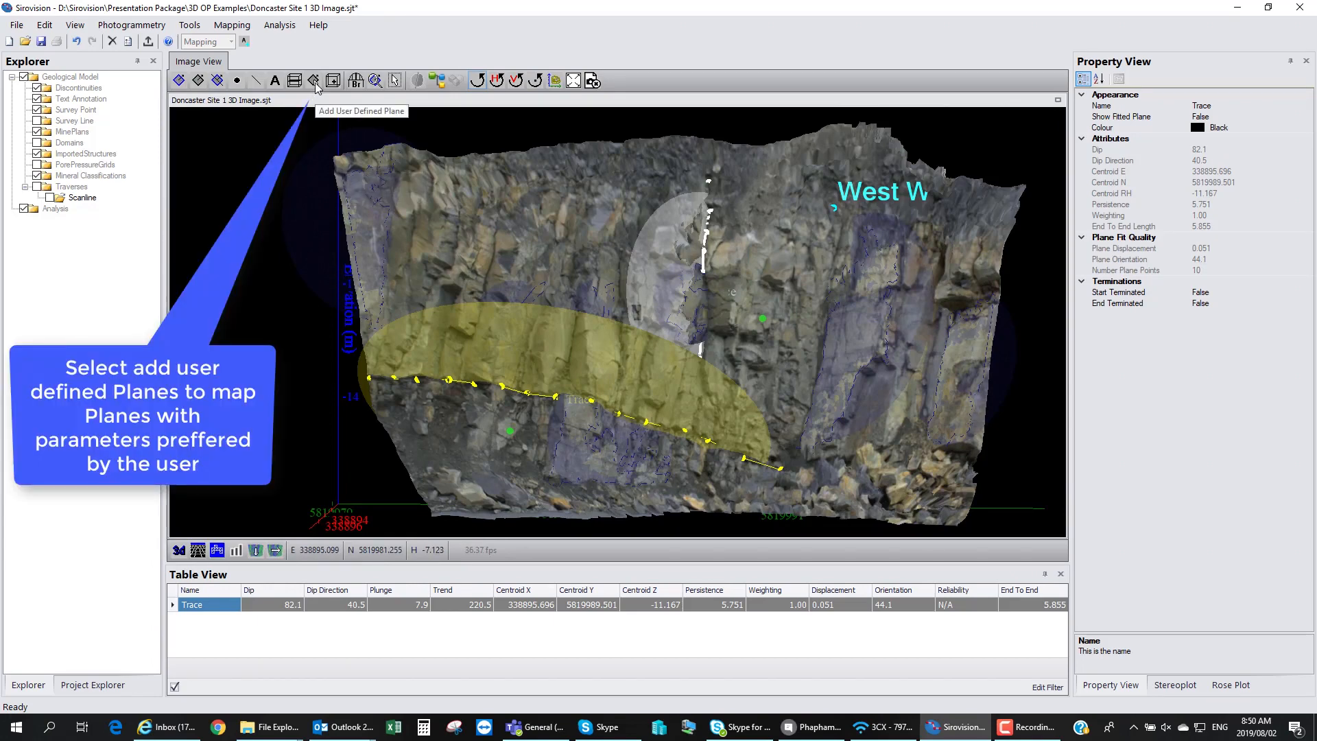
left_click(315, 83)
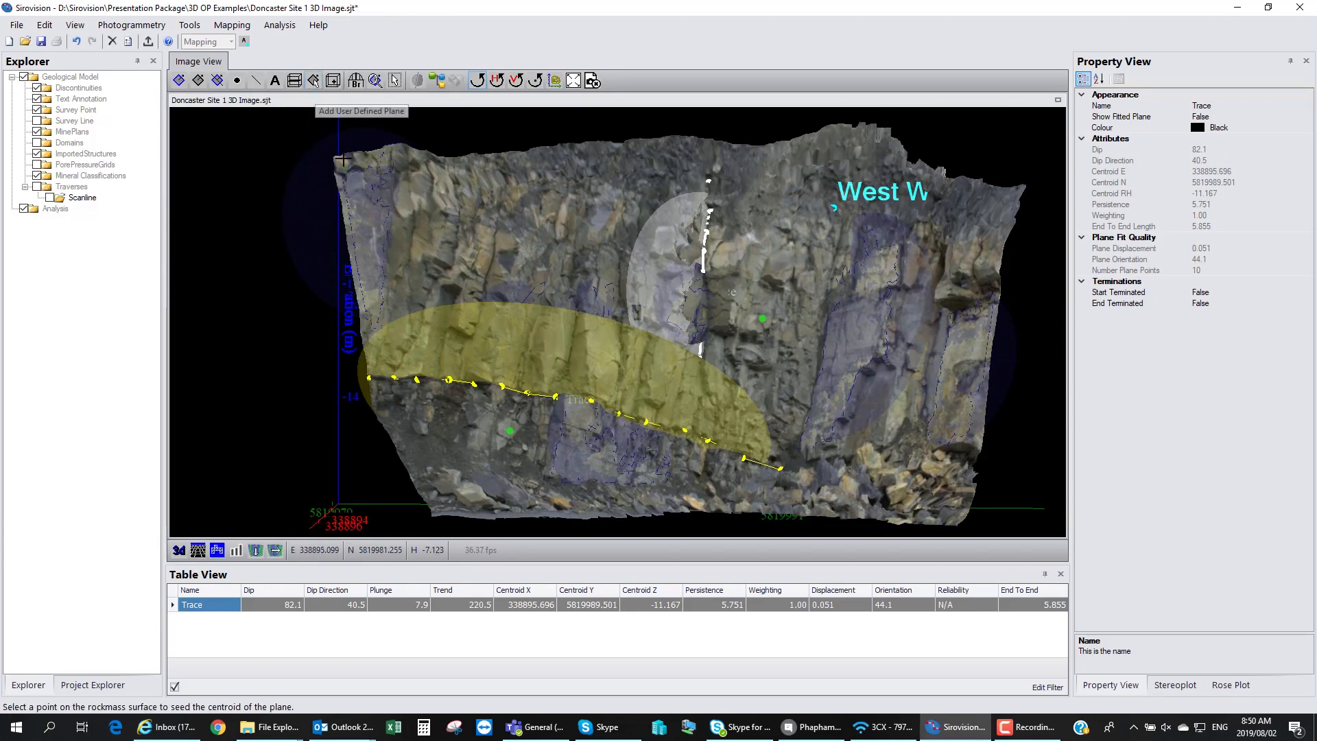
scroll(552, 258, "up", 4)
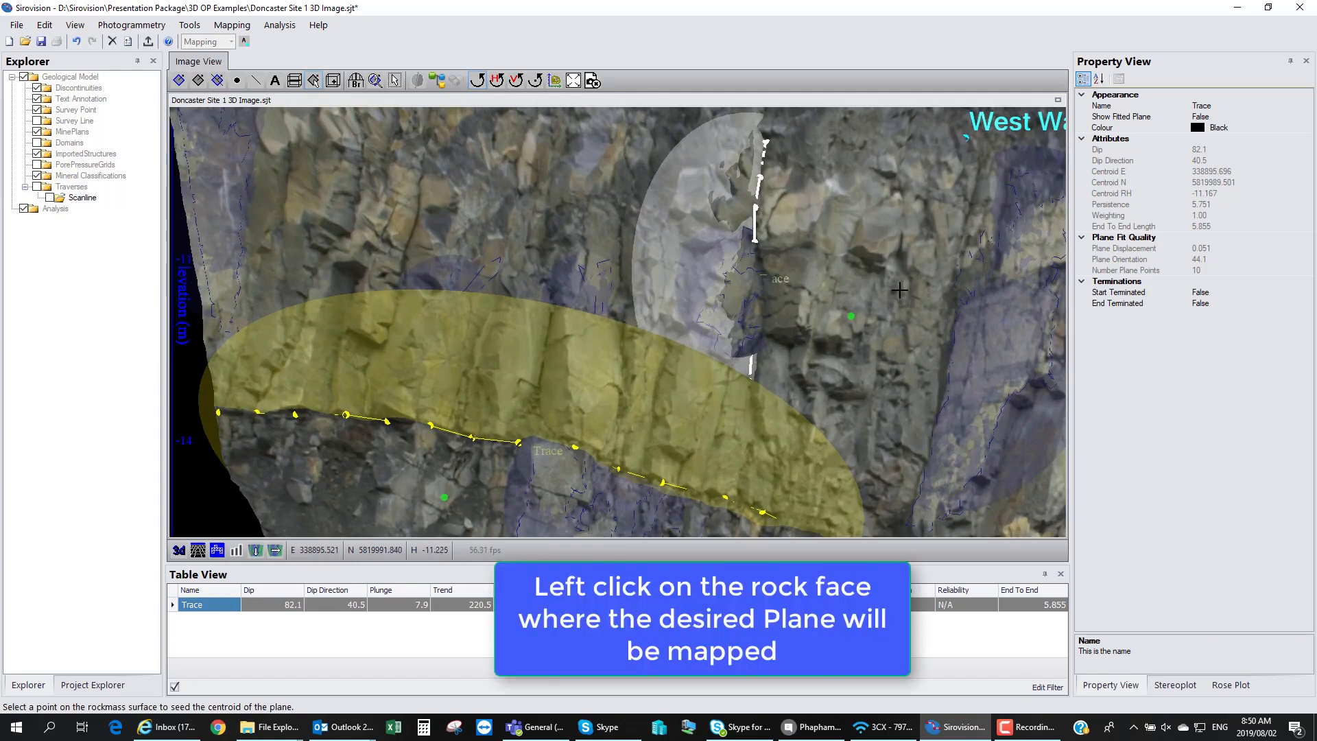
left_click(893, 289)
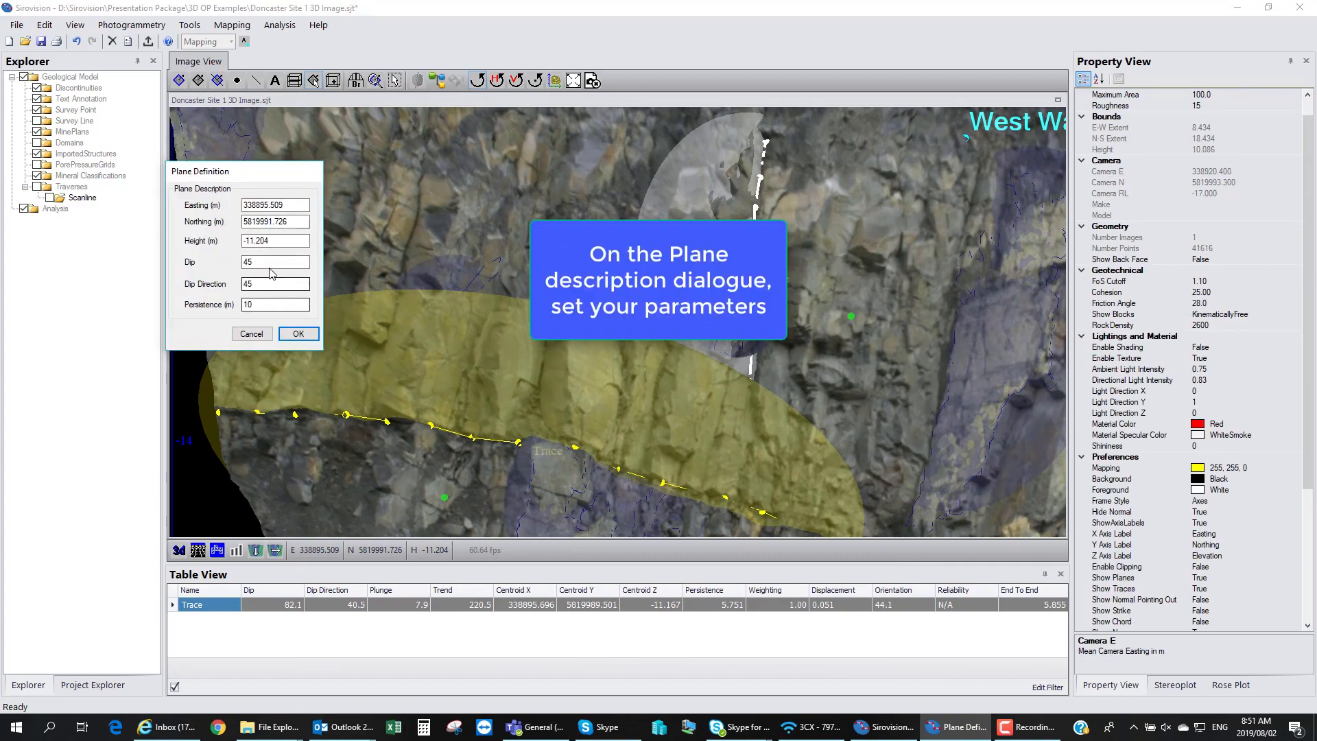
Step: Define the plane with dip 60, dip direction 90 and persistence 10 m, and create it
key("Tab")
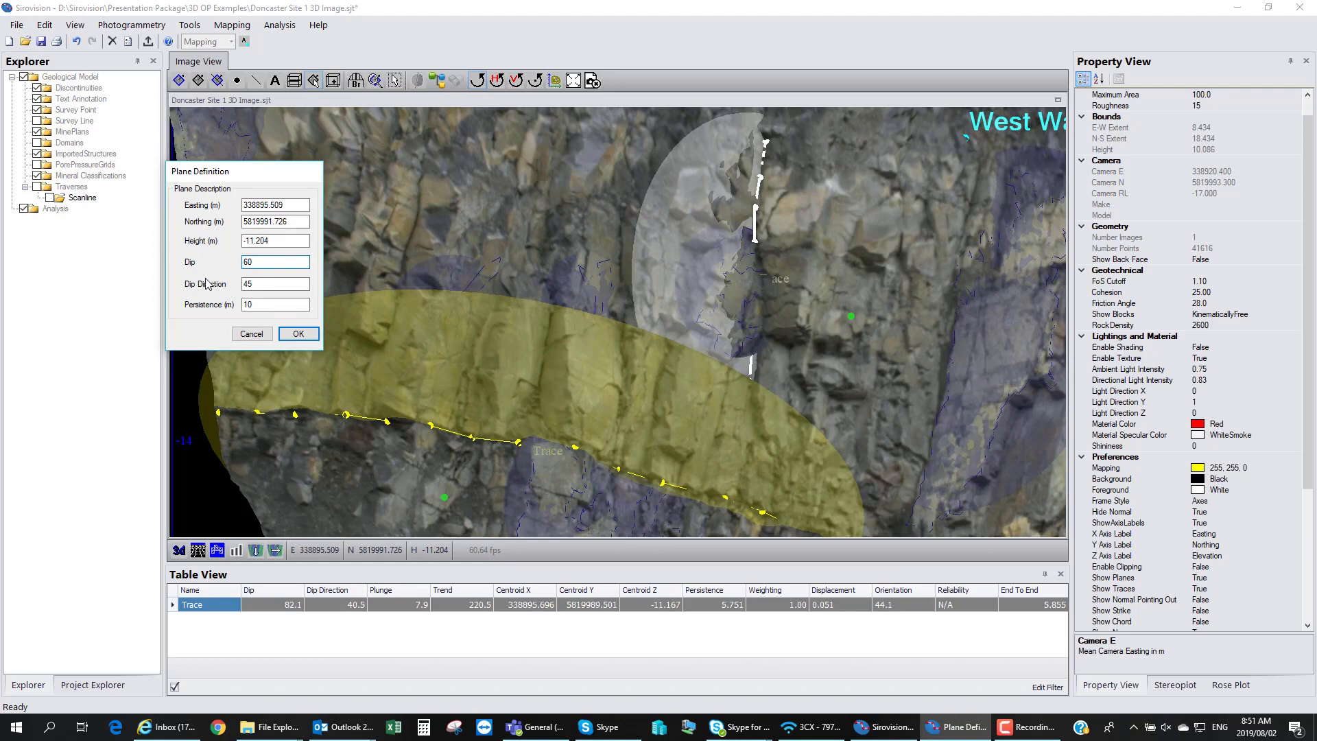
key("Tab")
left_click(299, 333)
scroll(713, 310, "down", 3)
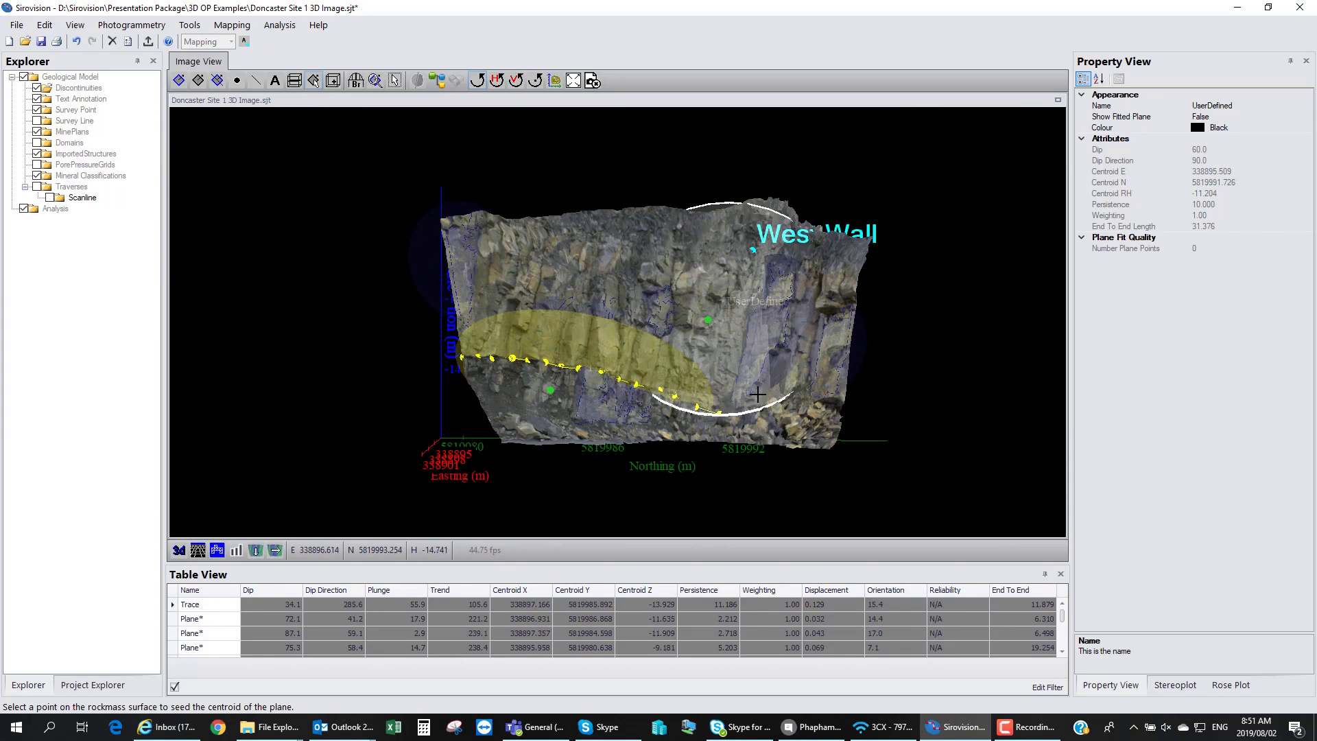
left_click_drag(758, 395, 433, 127)
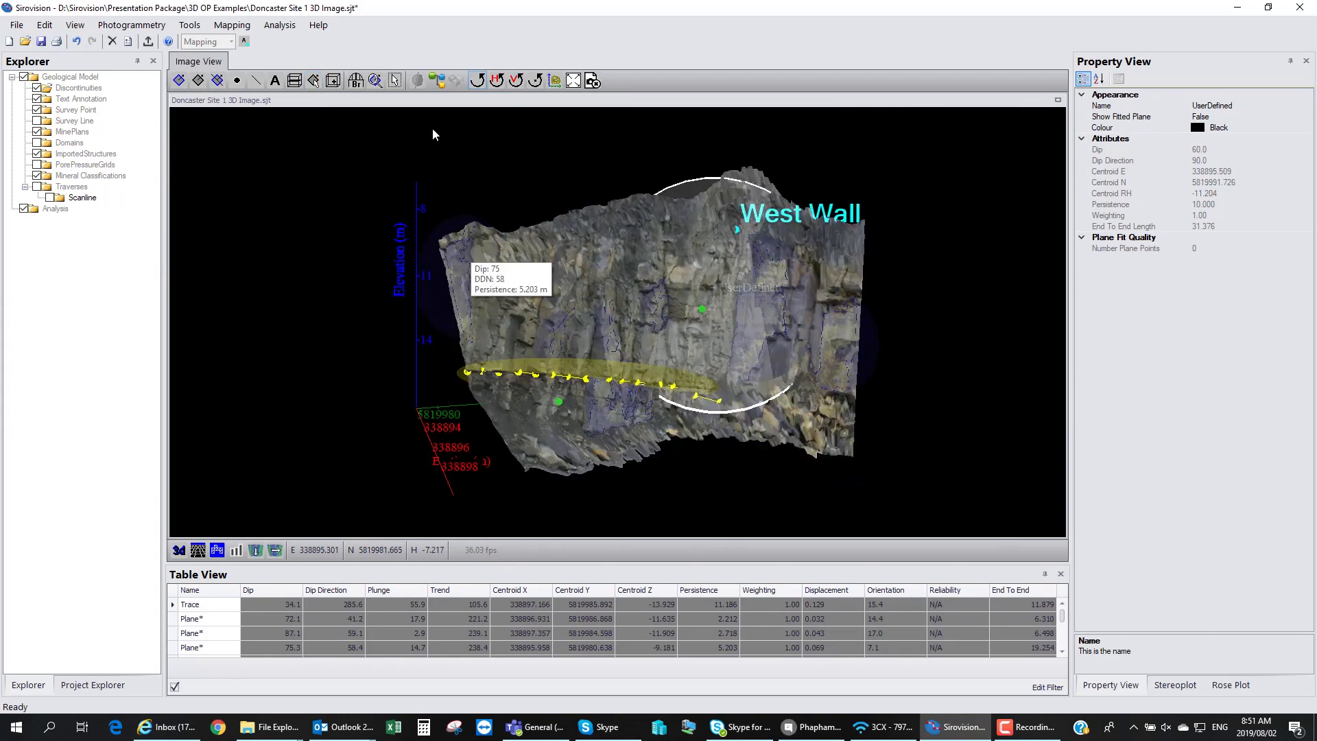
Step: Digitize a closed domain boundary around the upper rock face, above the yellow trace and across its full width, accepting the default extrusion parameters
left_click(335, 80)
scroll(566, 305, "up", 3)
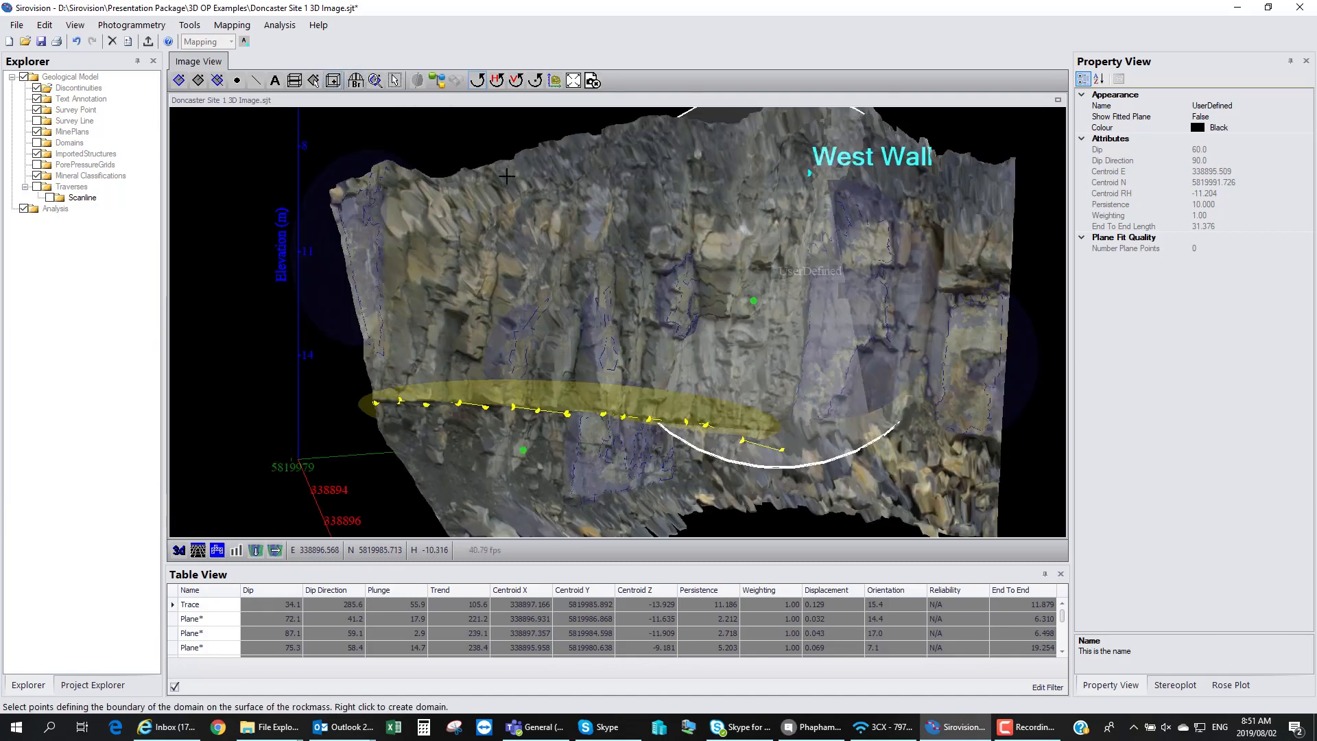
left_click(573, 80)
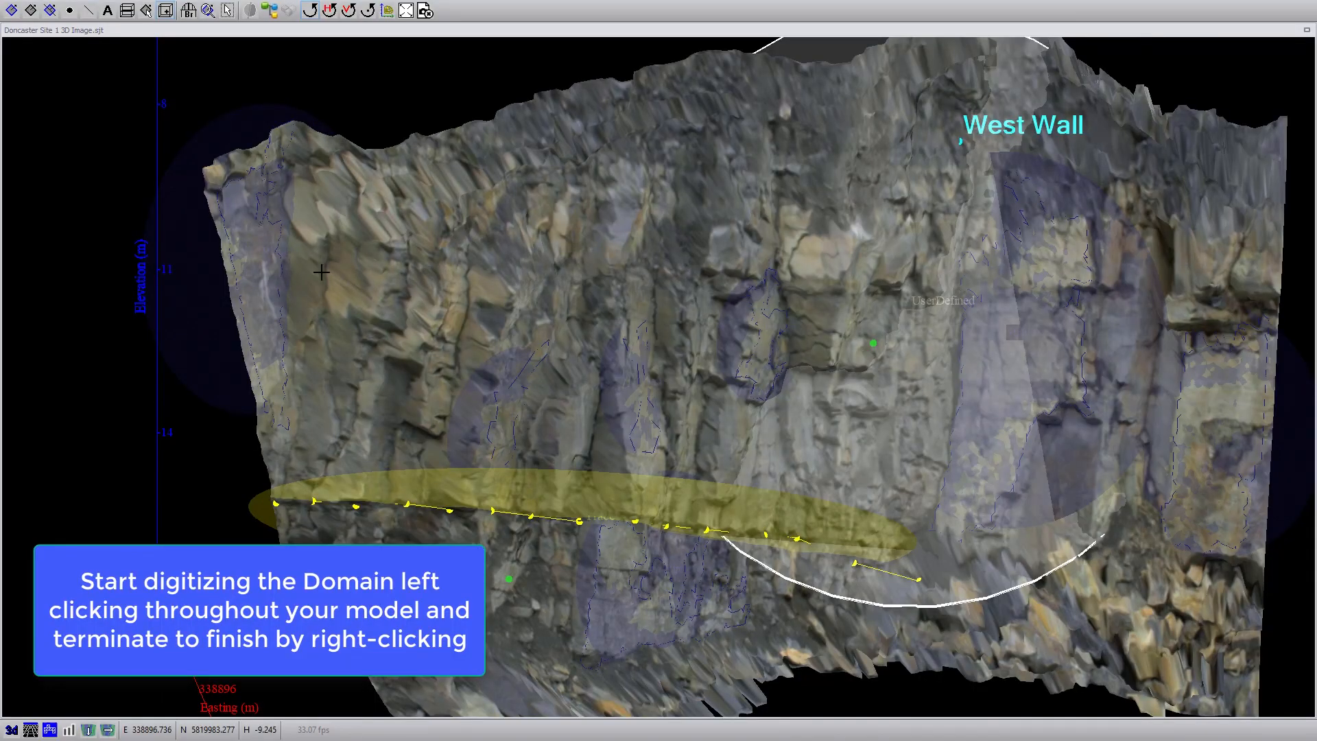
middle_click_drag(322, 272, 166, 258)
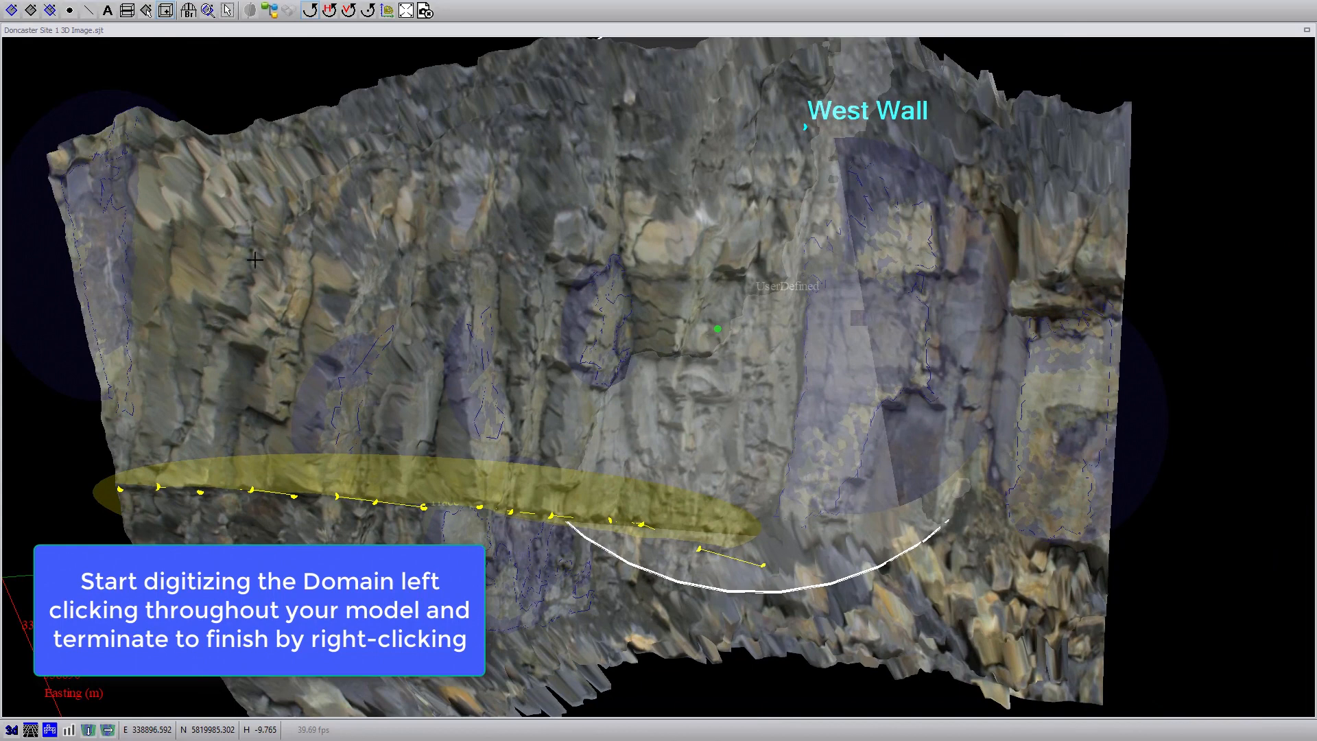
left_click(156, 228)
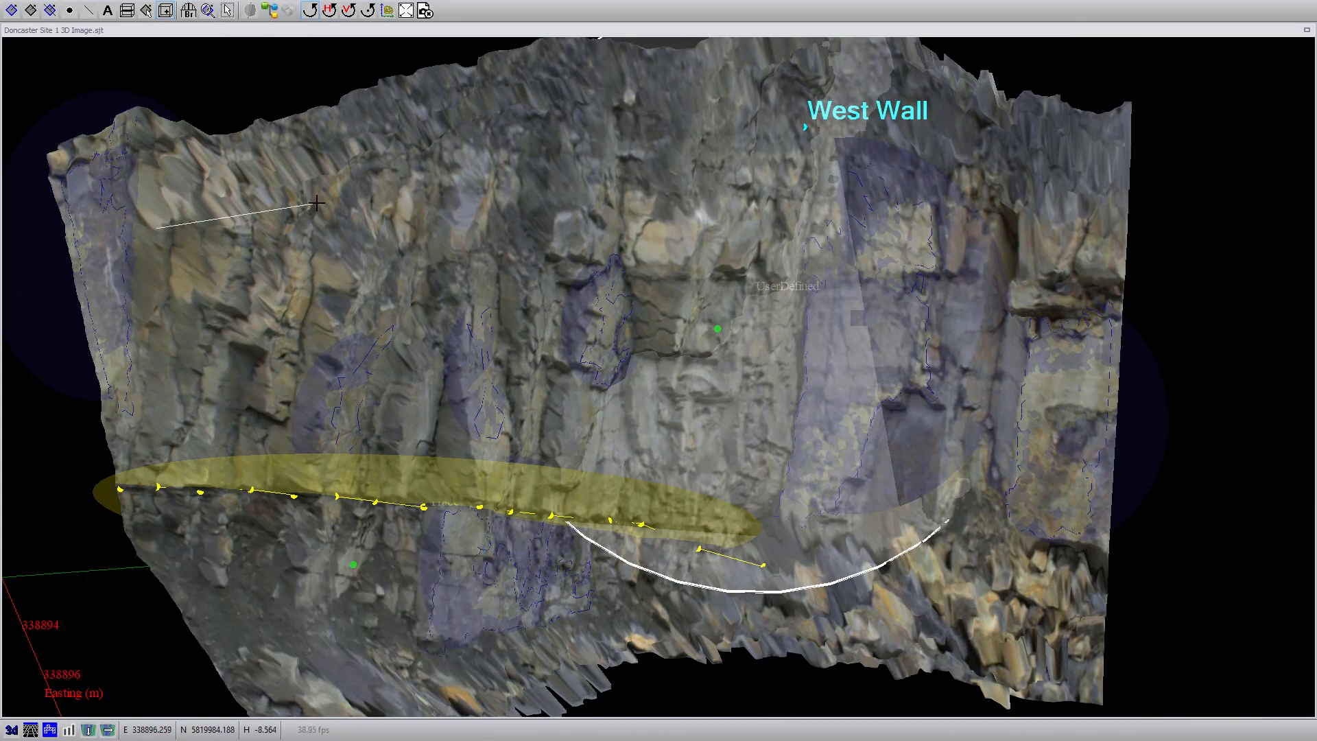
left_click(336, 196)
left_click(549, 176)
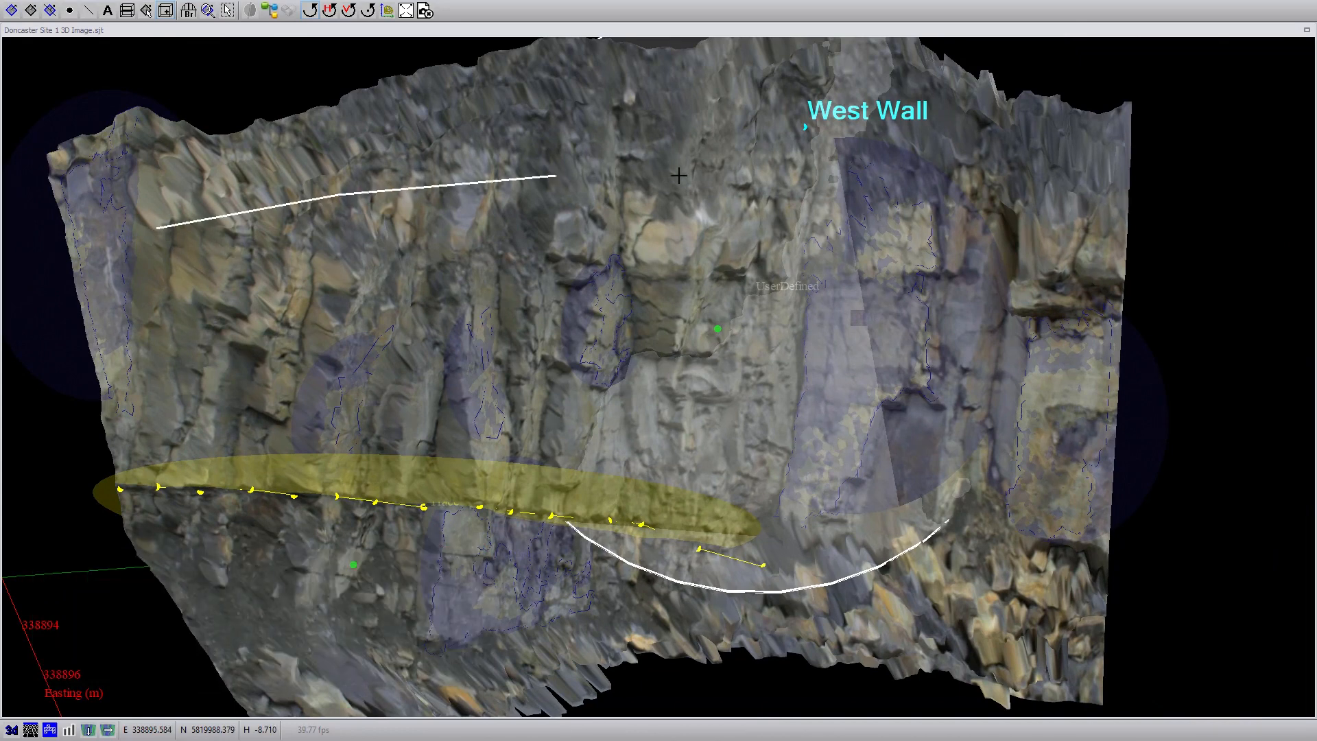
left_click(791, 180)
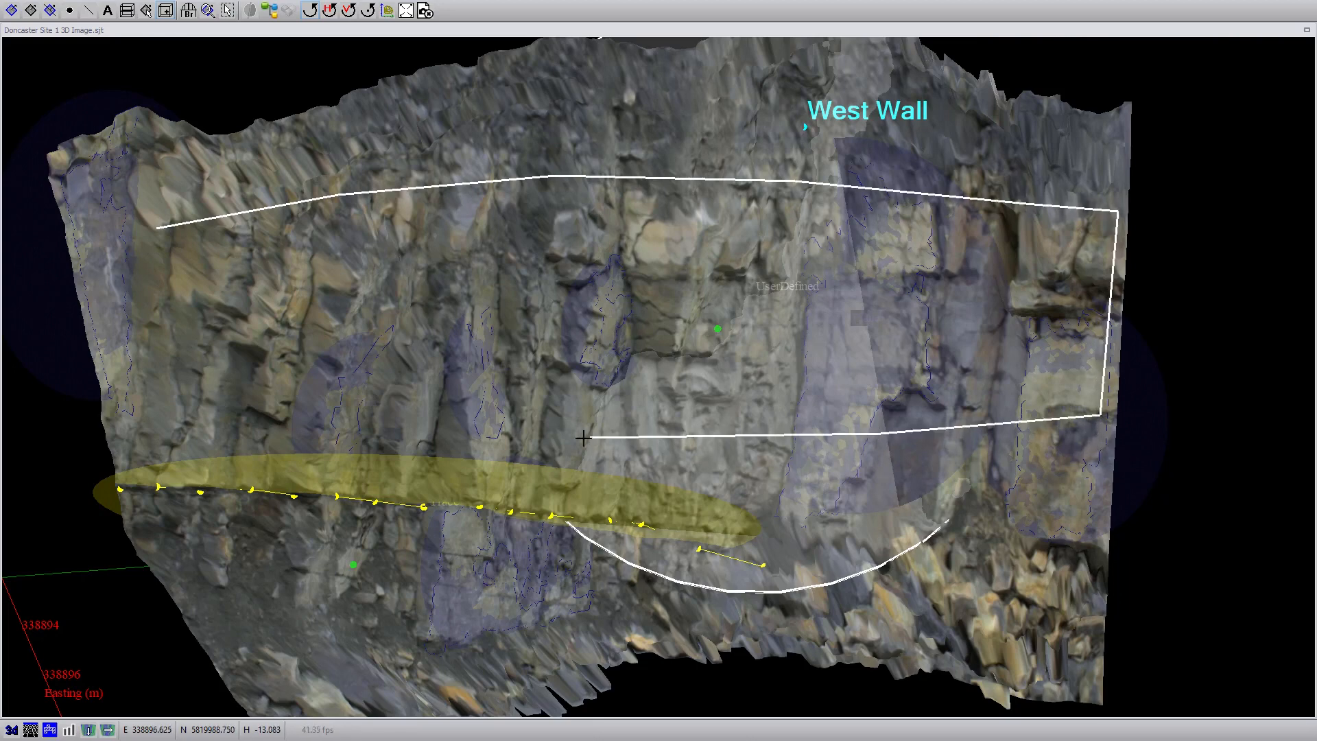
left_click(292, 430)
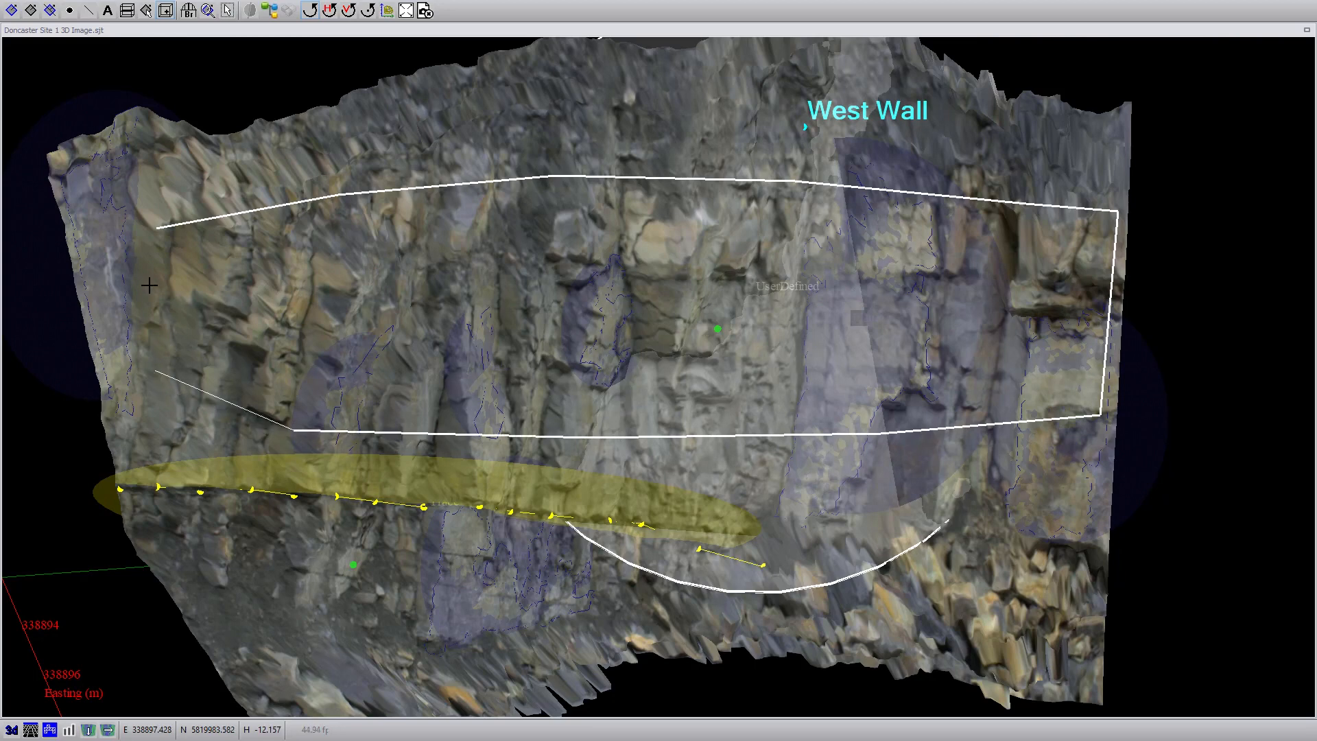
left_click(146, 403)
left_click(157, 228)
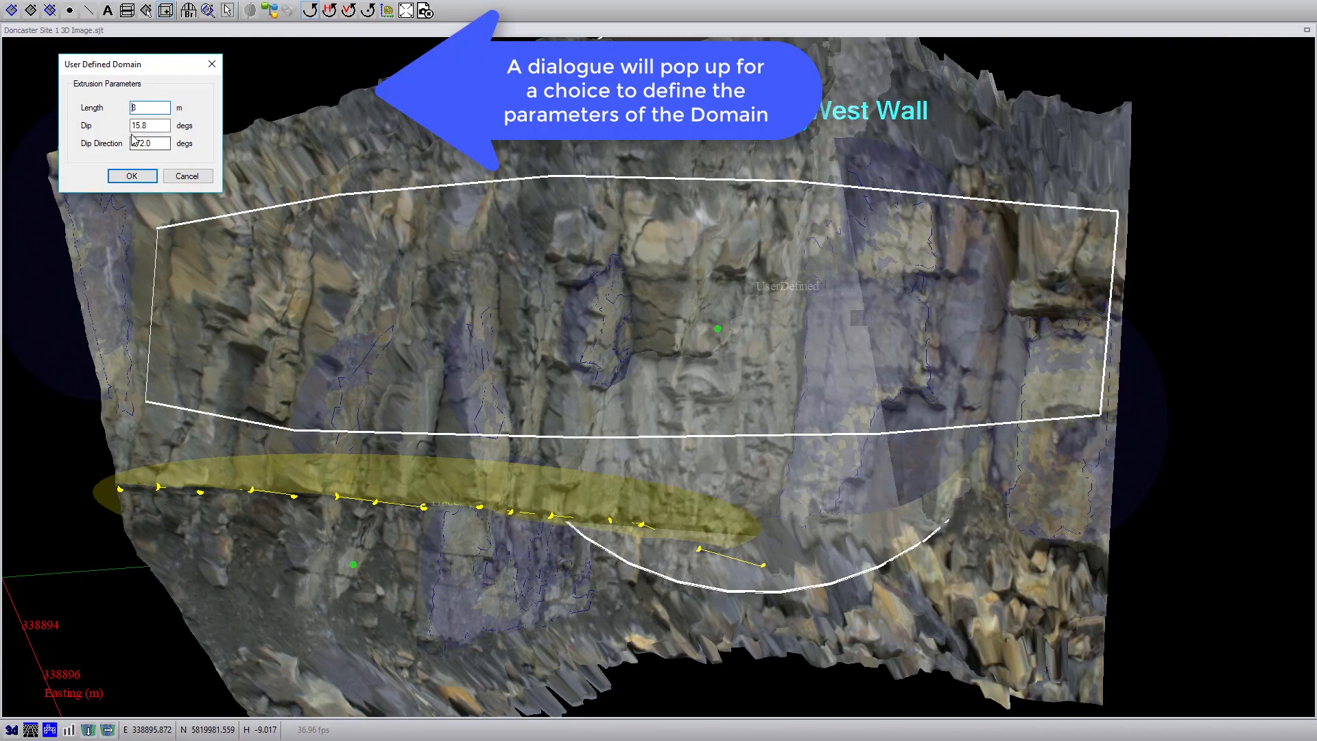
left_click(136, 177)
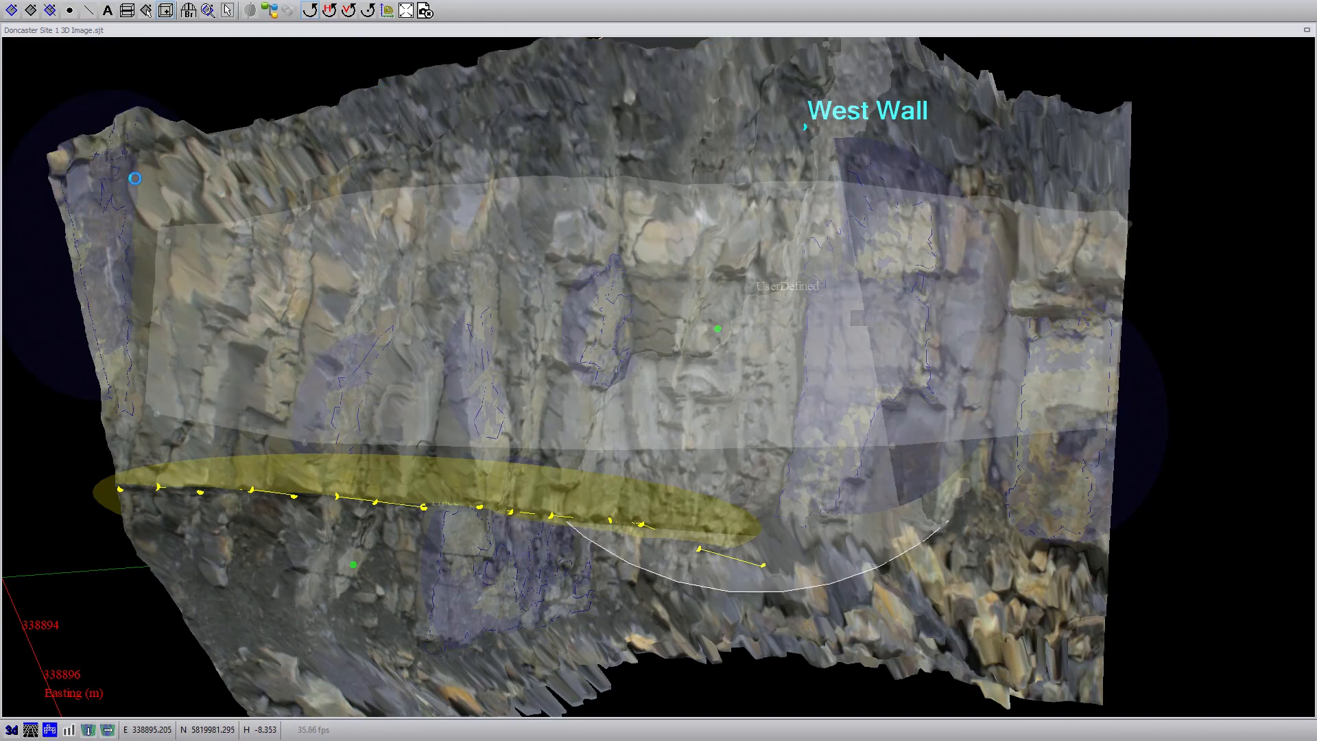
Step: Set the density of the upper geological domain to 2900
scroll(384, 340, "down", 3)
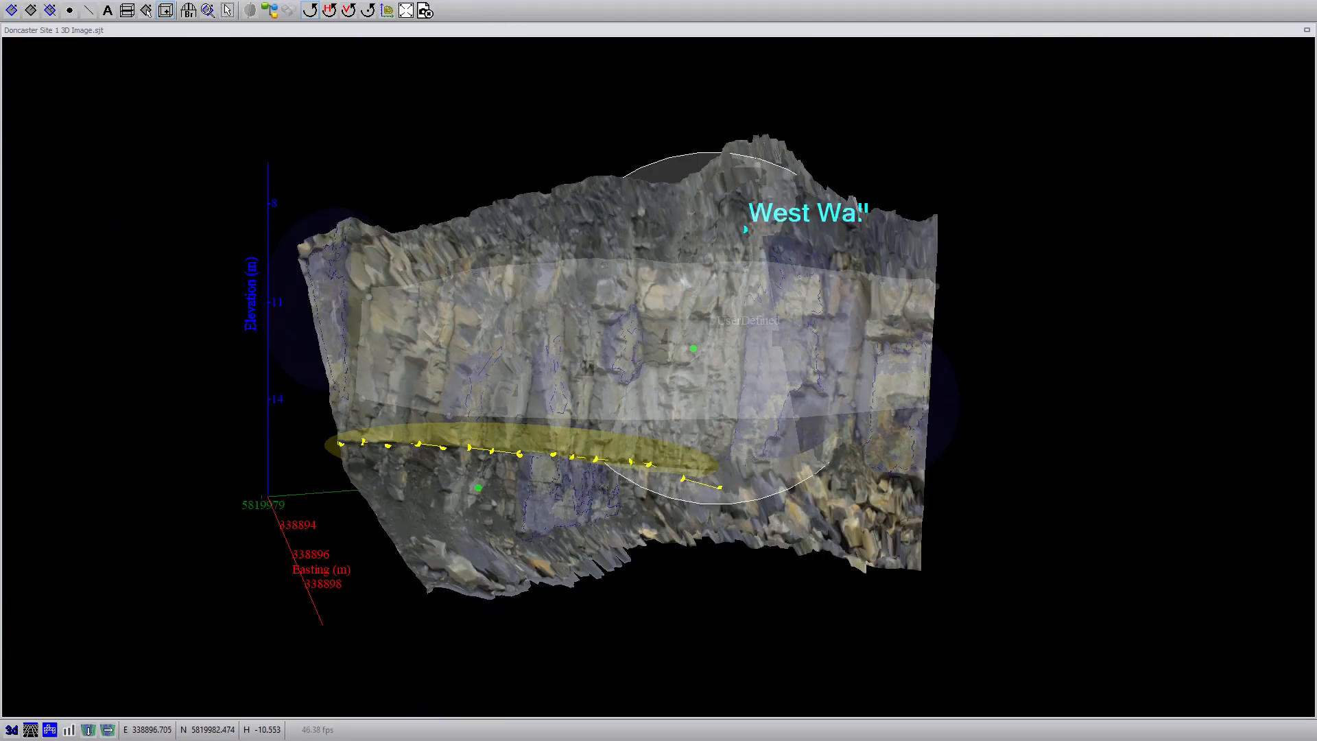
double_click(413, 30)
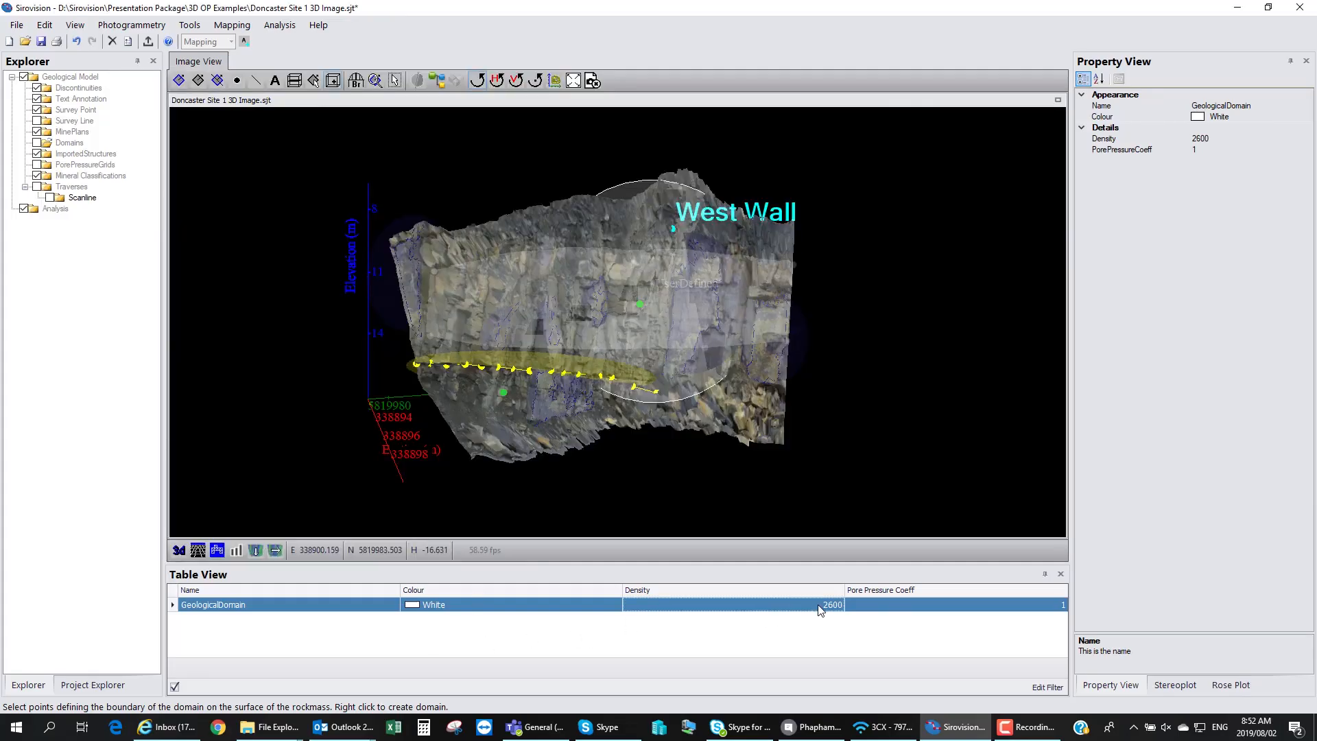
left_click(837, 604)
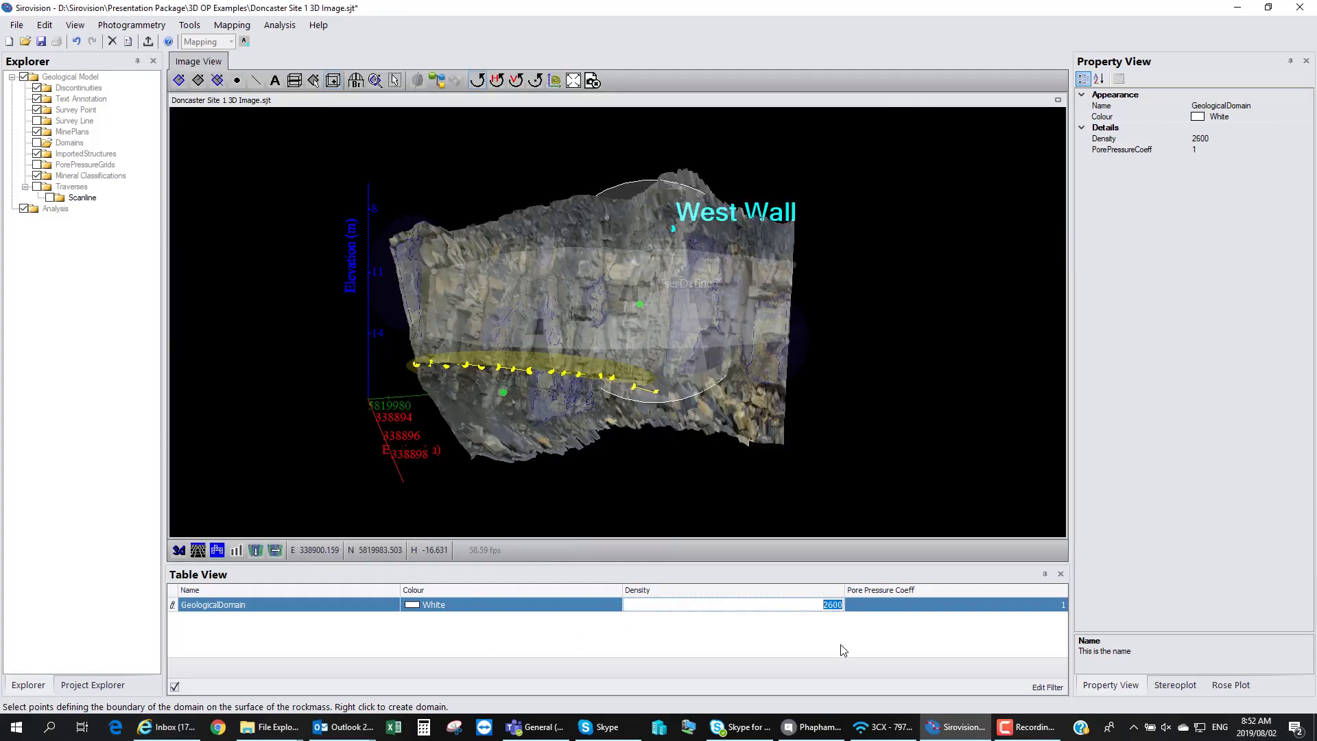
type("2")
key("Return")
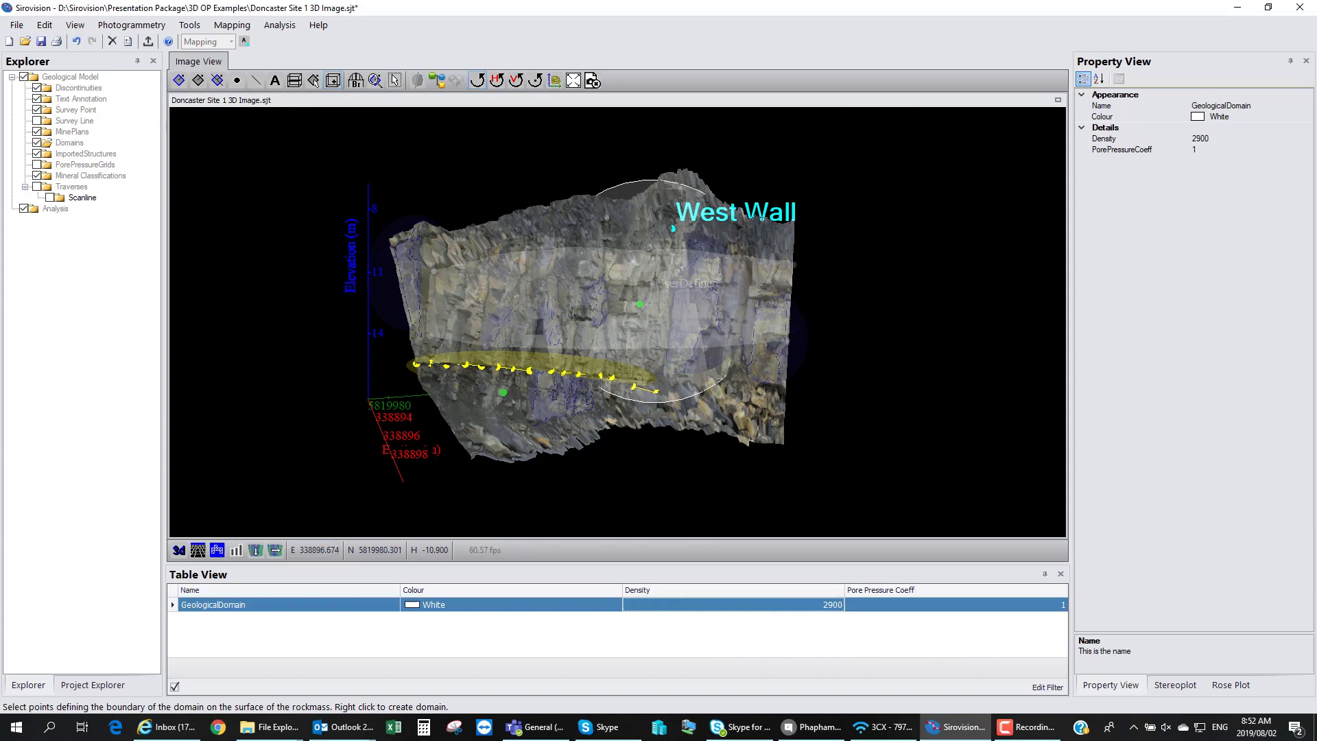
Step: Digitize a second domain around the lower rock face, directly beneath the first domain, accepting the default extrusion parameters
left_click(431, 337)
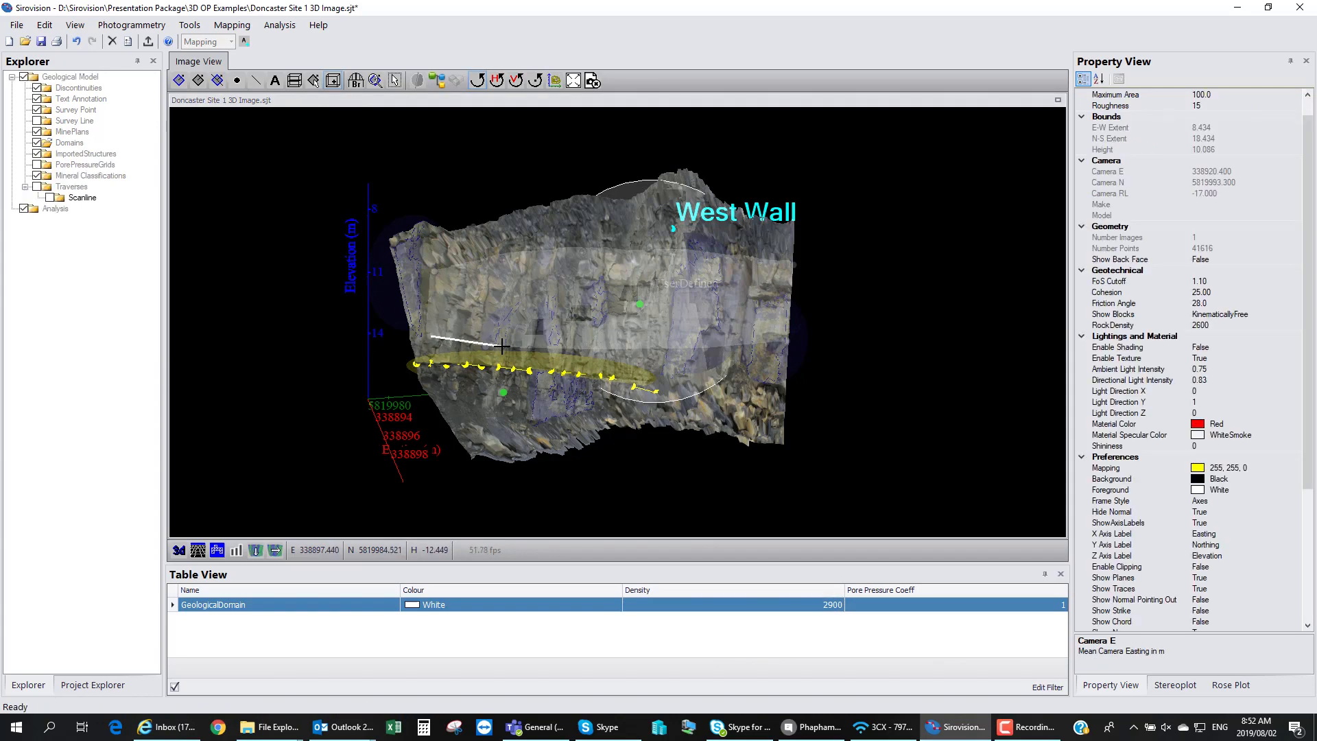
left_click(560, 349)
left_click(646, 348)
left_click(726, 348)
left_click(787, 342)
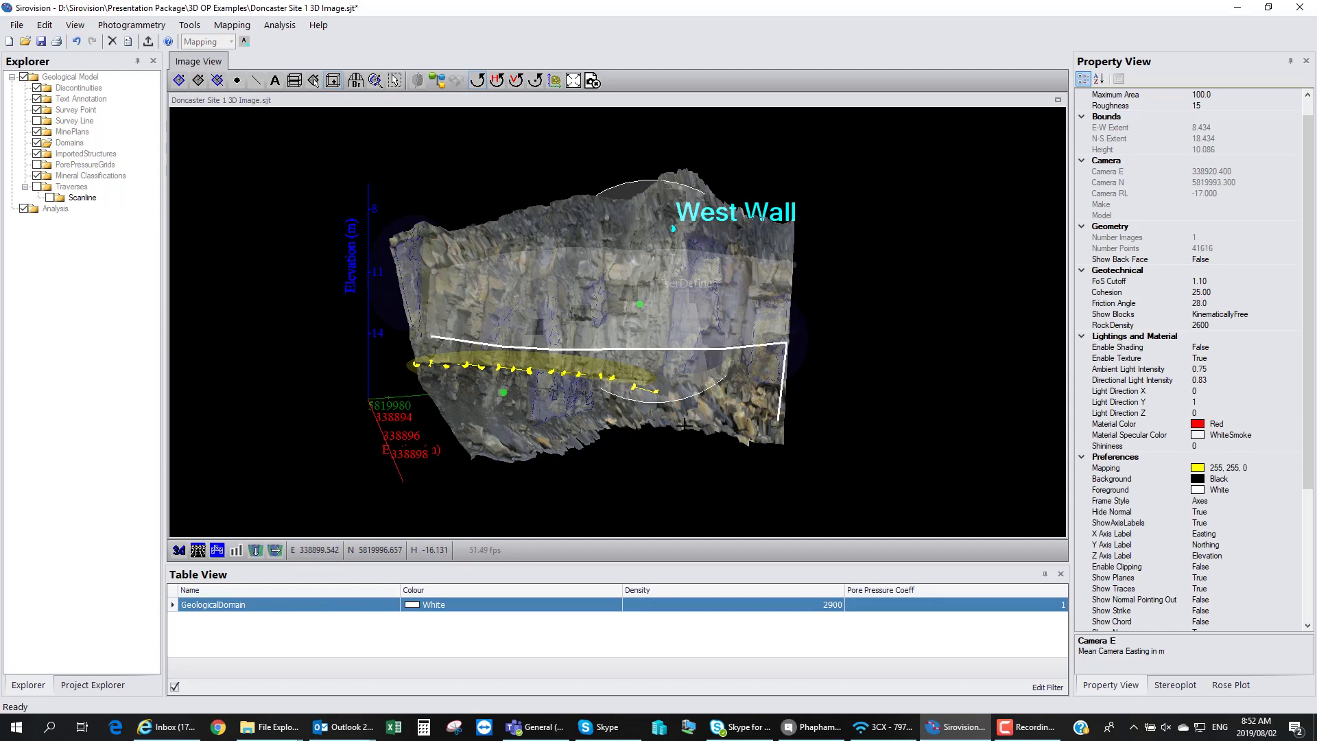
left_click(485, 432)
left_click(455, 423)
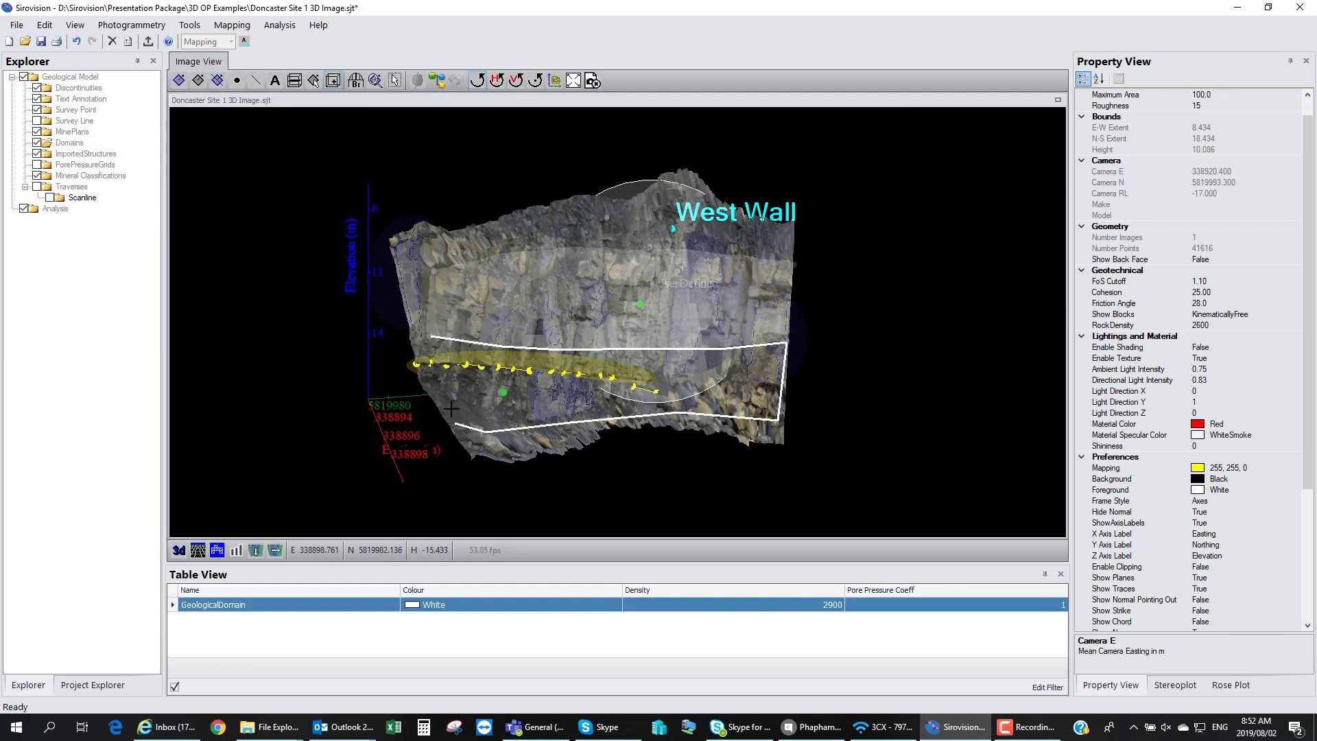
left_click(431, 343)
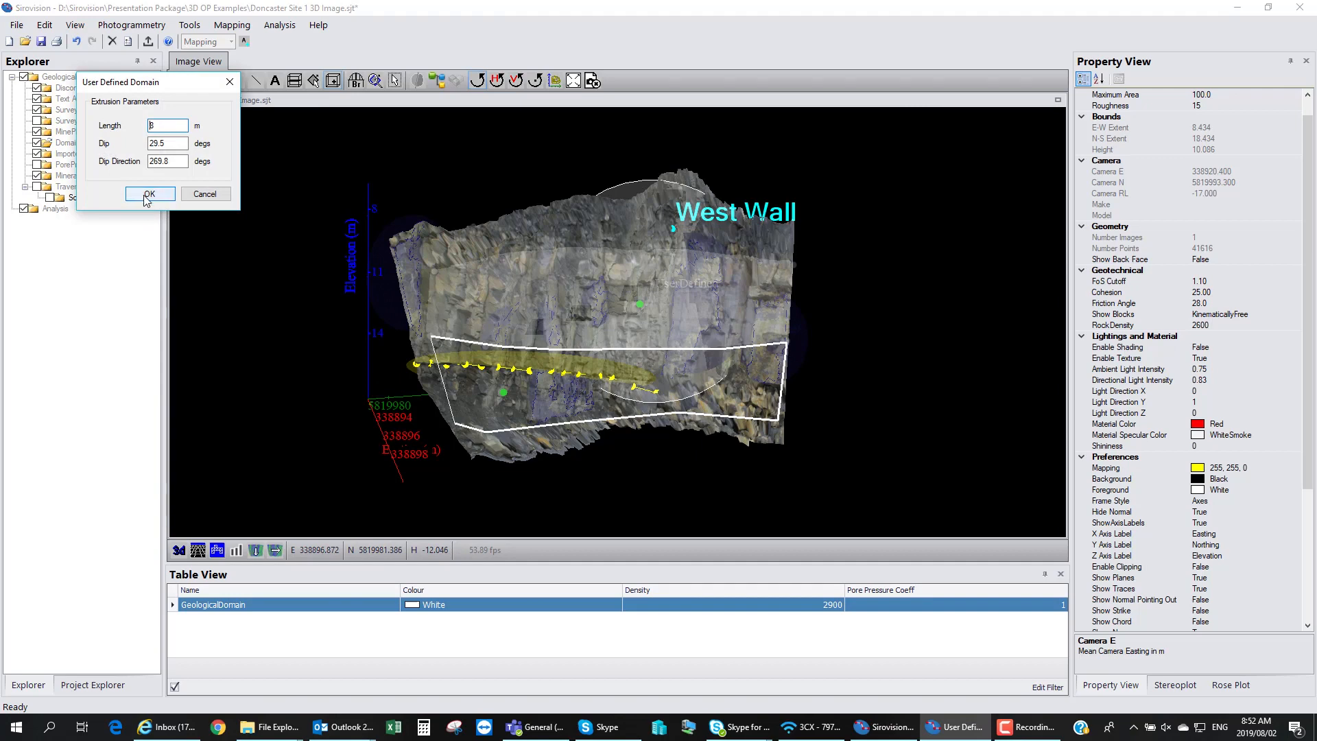
left_click(146, 197)
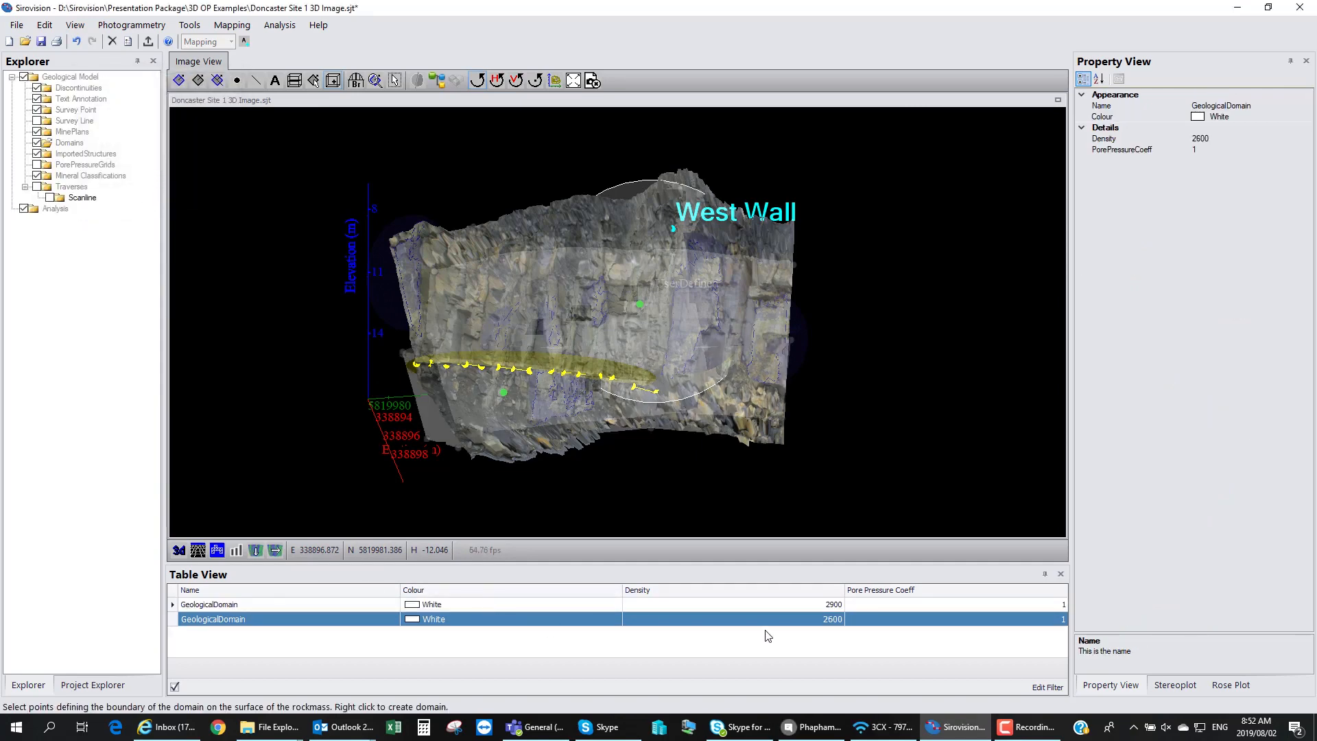
Step: Set the lower geological domain's density to 2700 and its colour to LawnGreen
left_click(830, 621)
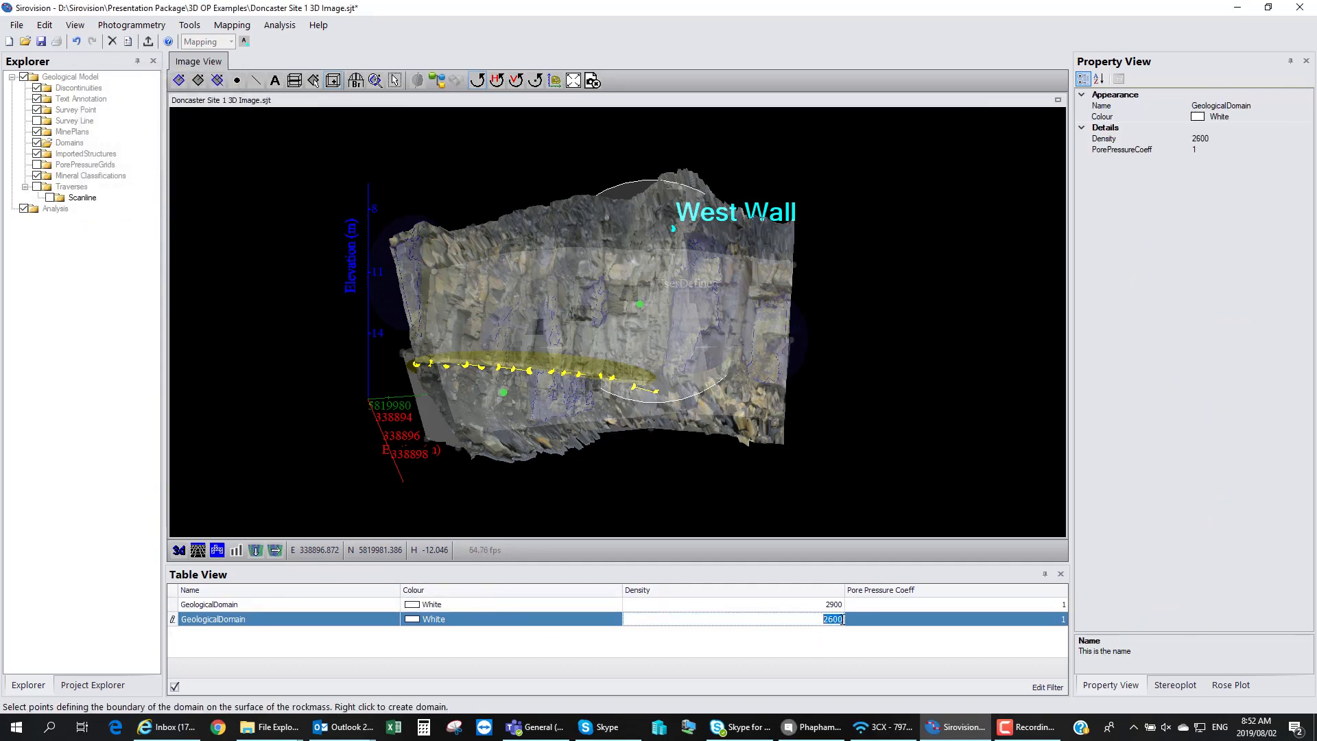
type("2")
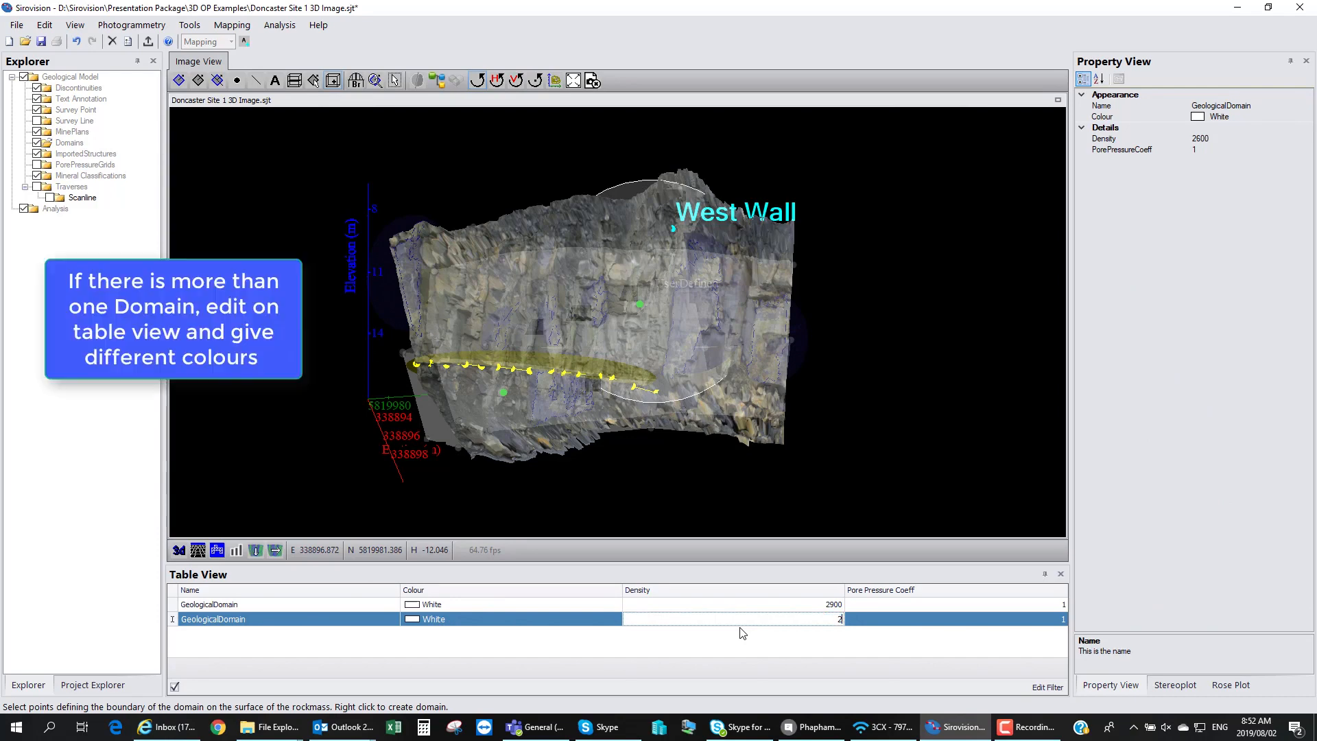
type("700")
key("Return")
left_click(604, 621)
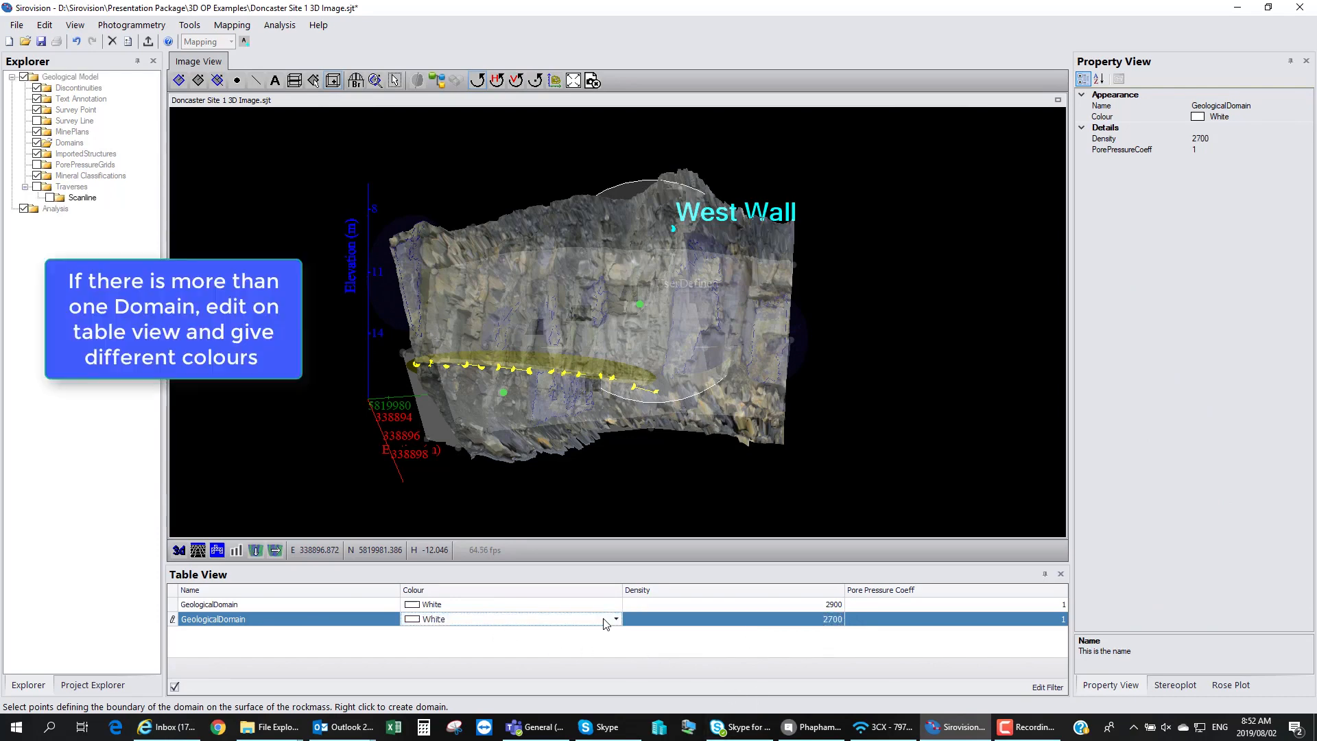
left_click(616, 620)
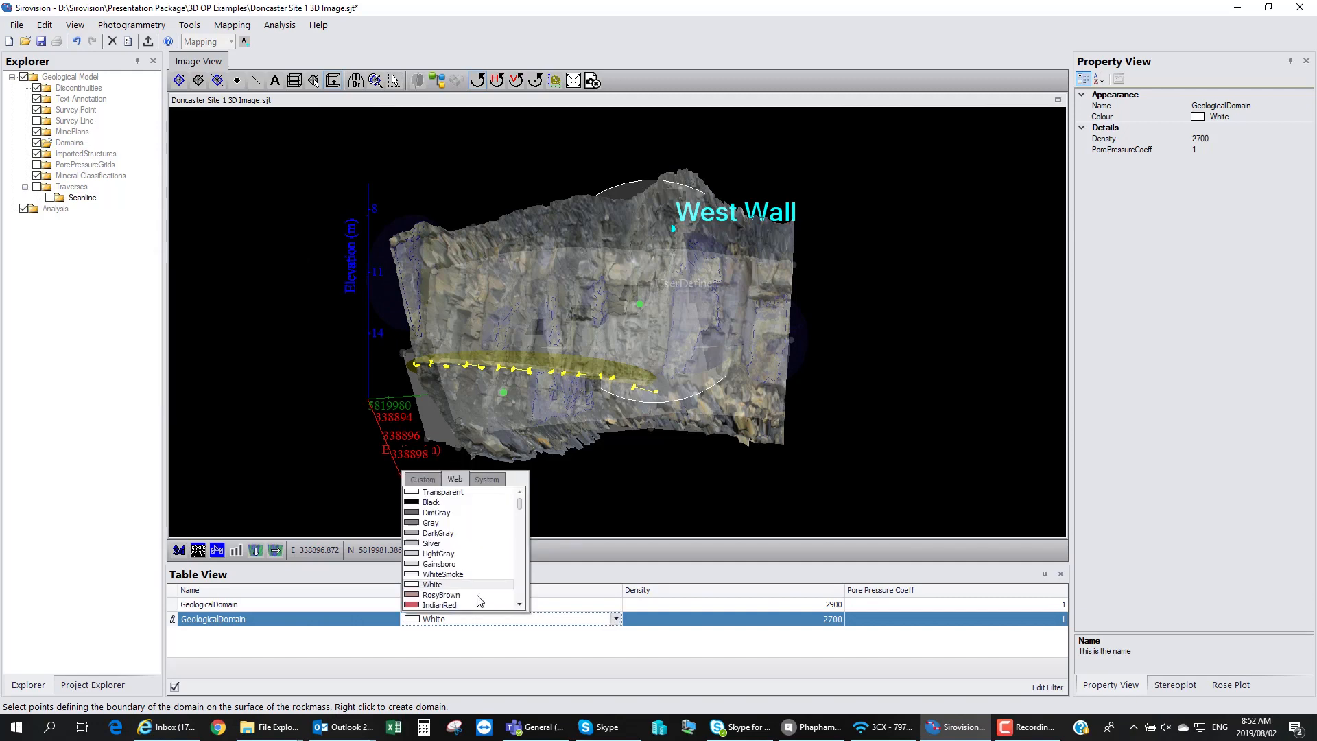
left_click_drag(522, 511, 524, 549)
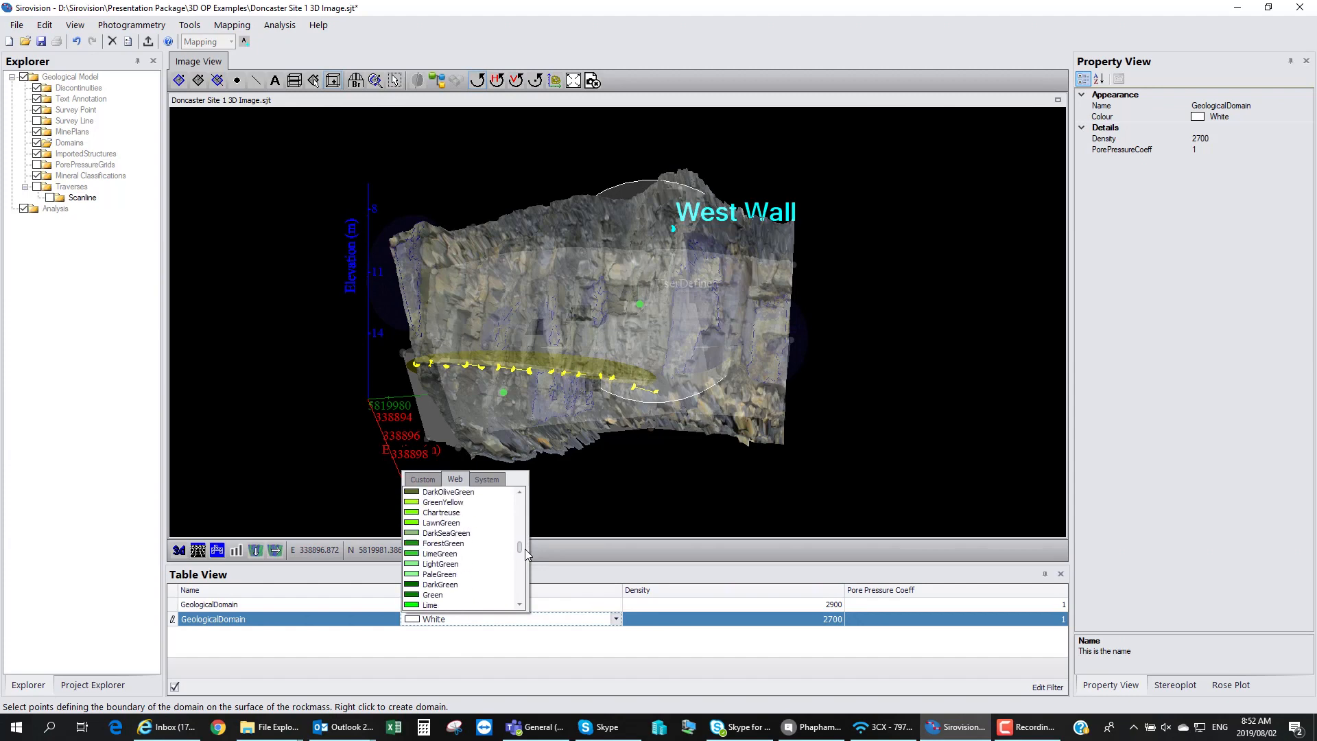
left_click(450, 524)
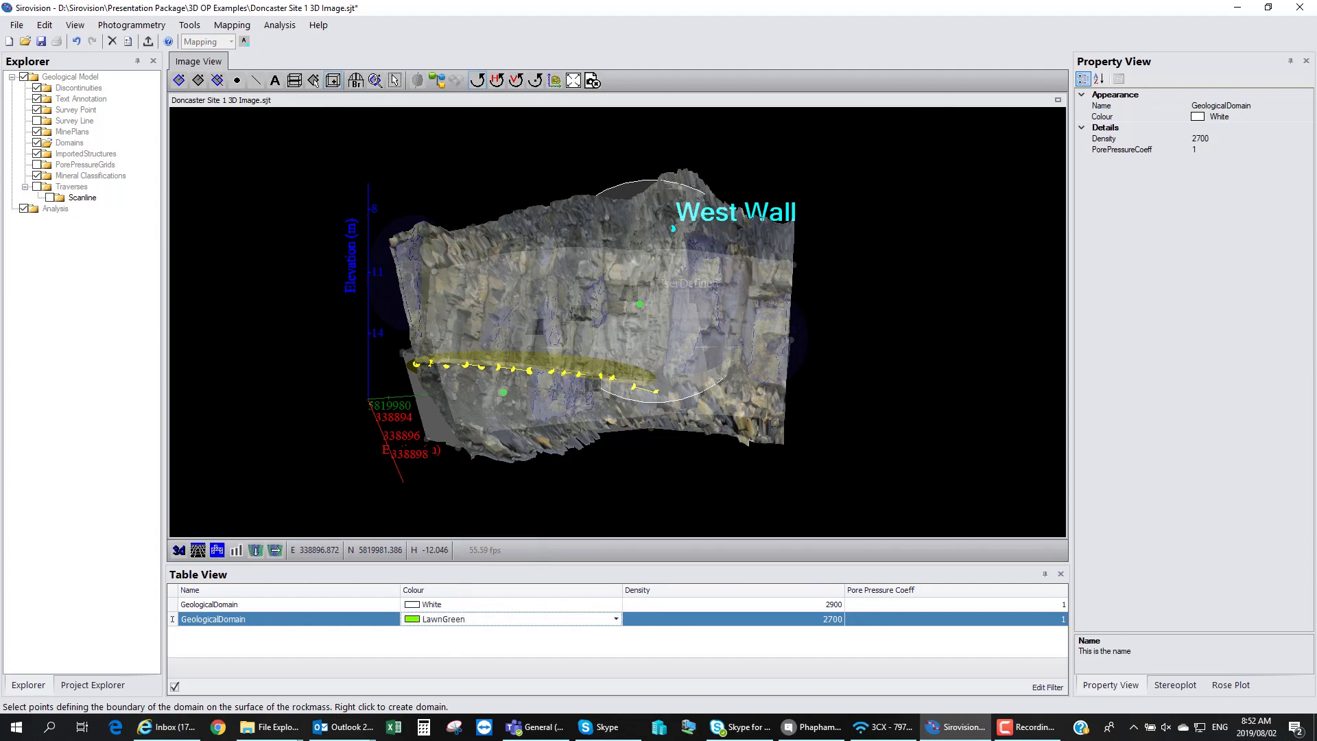
Step: Set the colour of the upper geological domain to Red
left_click(569, 607)
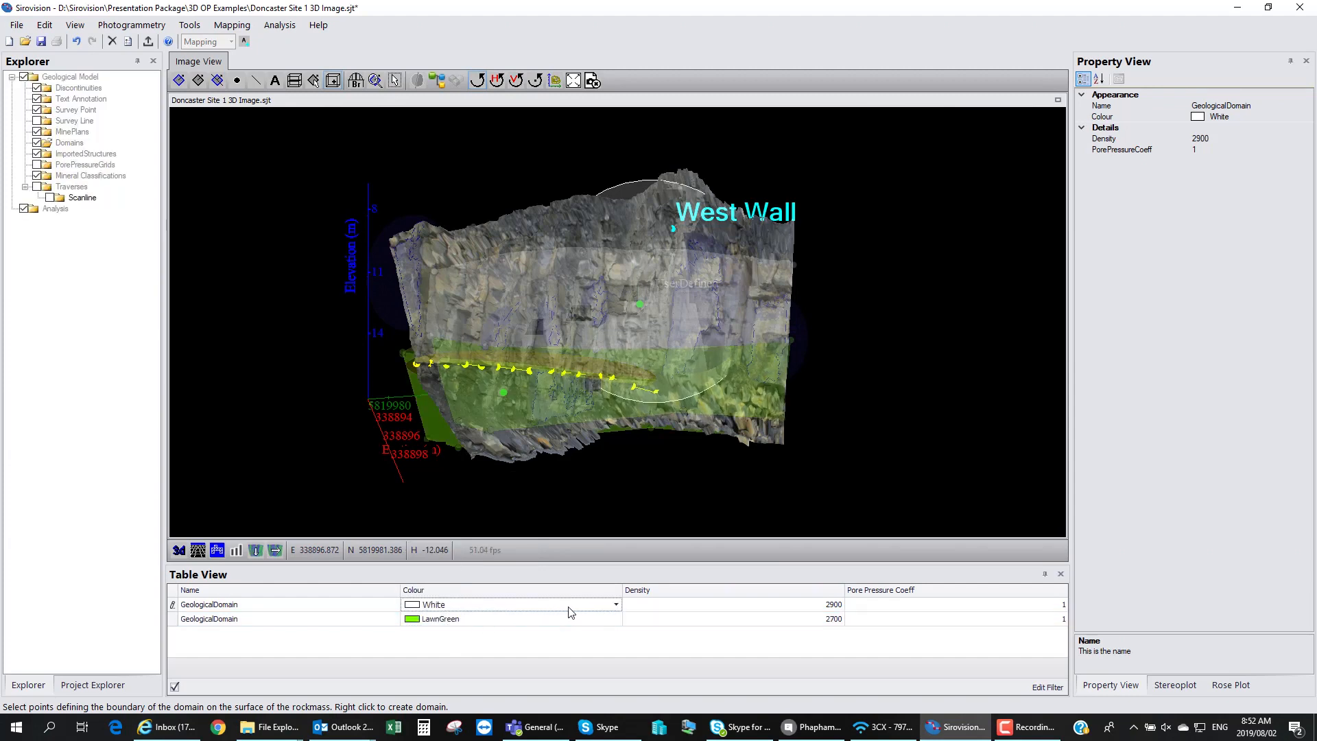
left_click(616, 606)
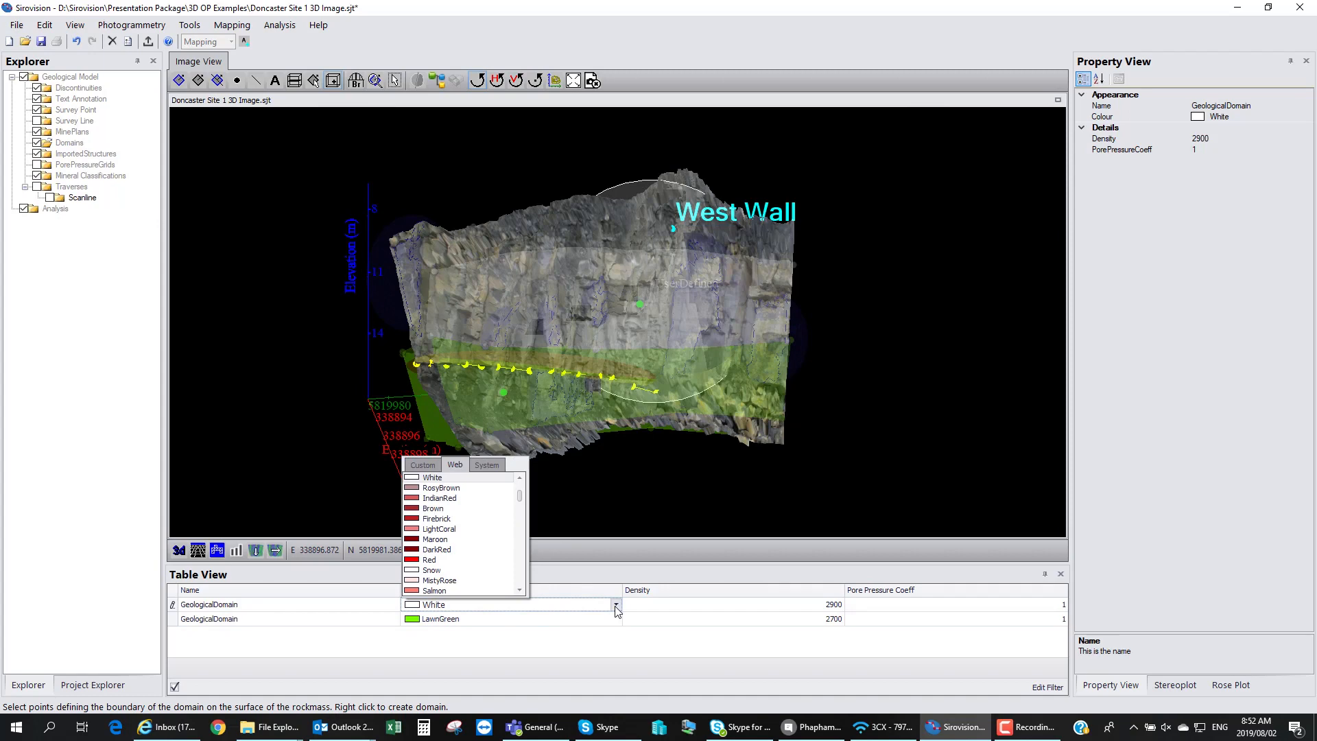
left_click(430, 561)
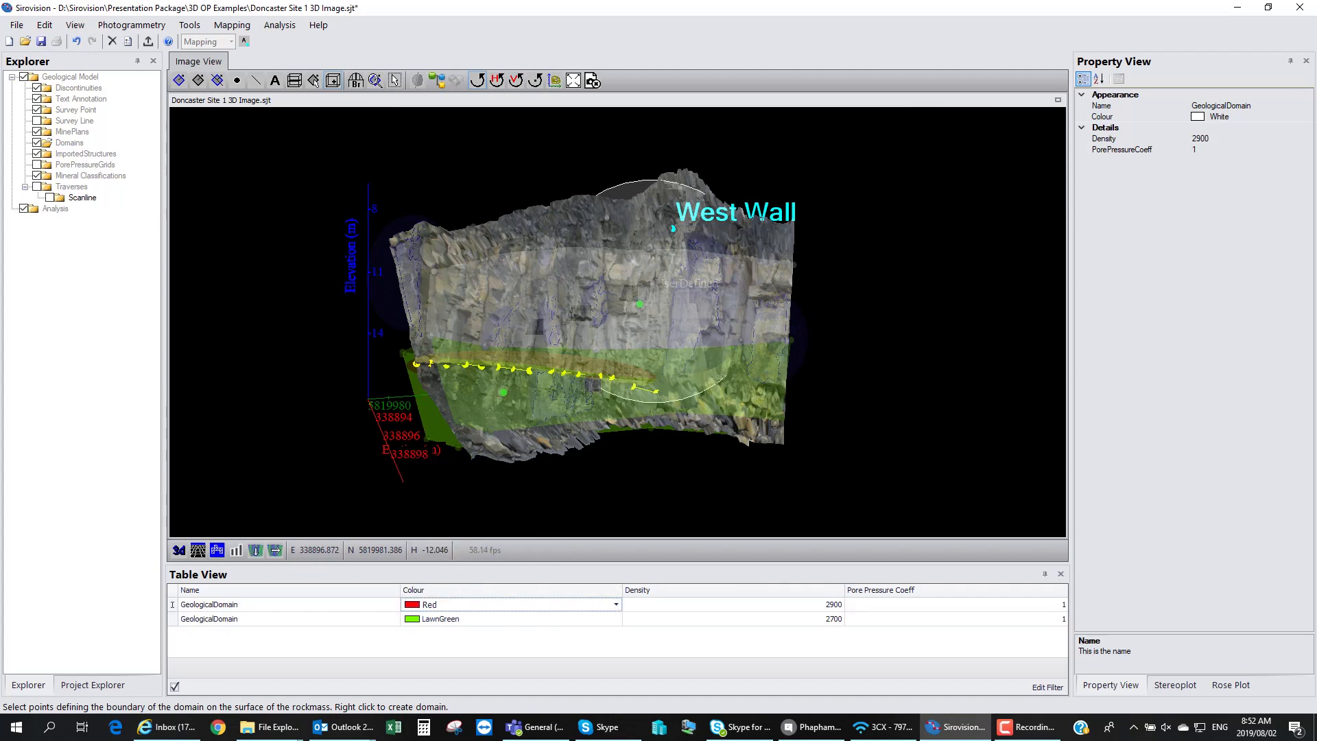
Step: End the domain digitizing mode and reapply Red as the upper geological domain's colour
key("Escape")
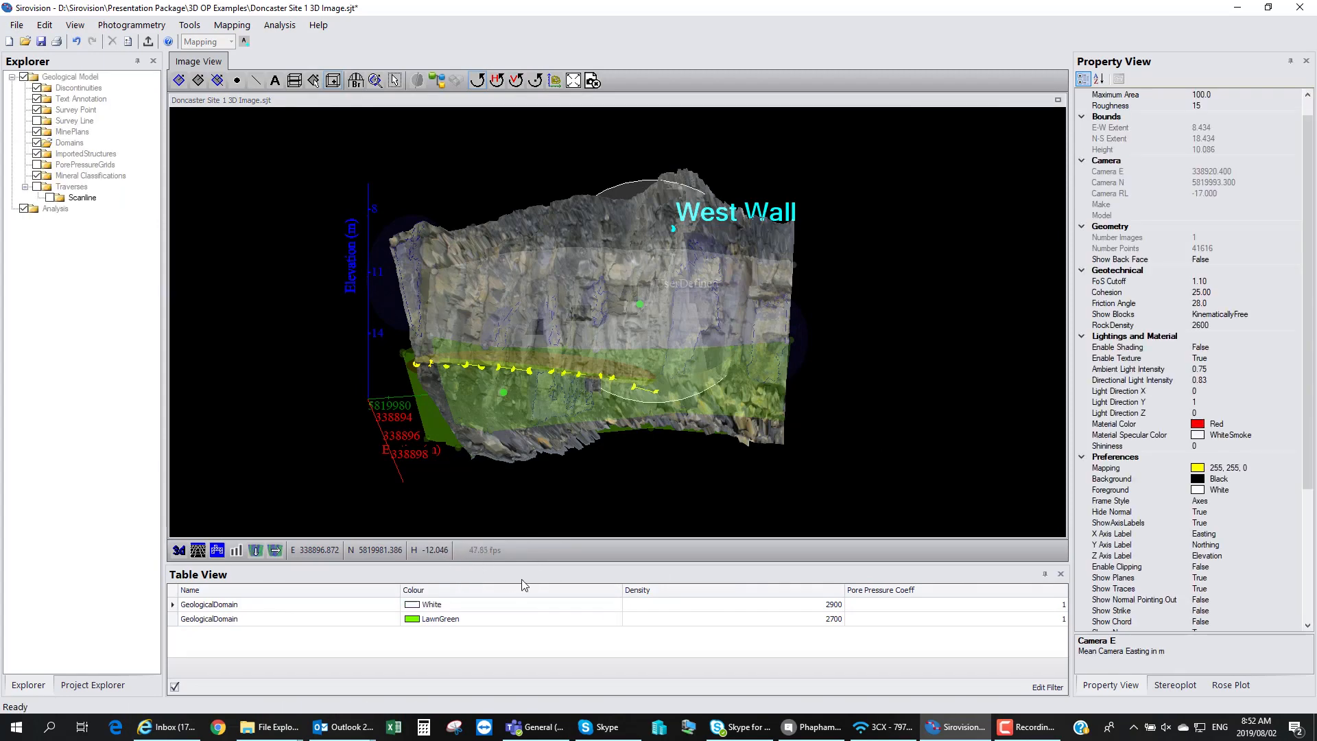
left_click(544, 606)
left_click(615, 604)
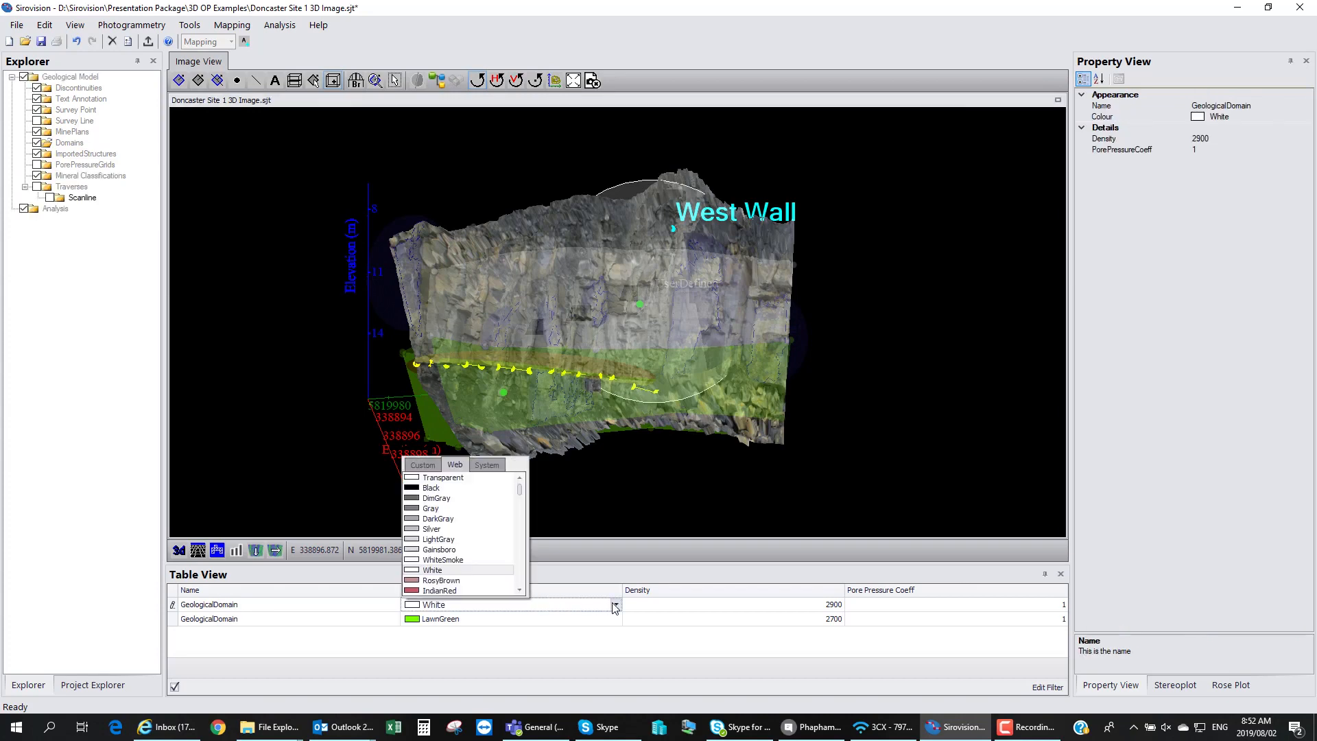
scroll(455, 584, "down", 4)
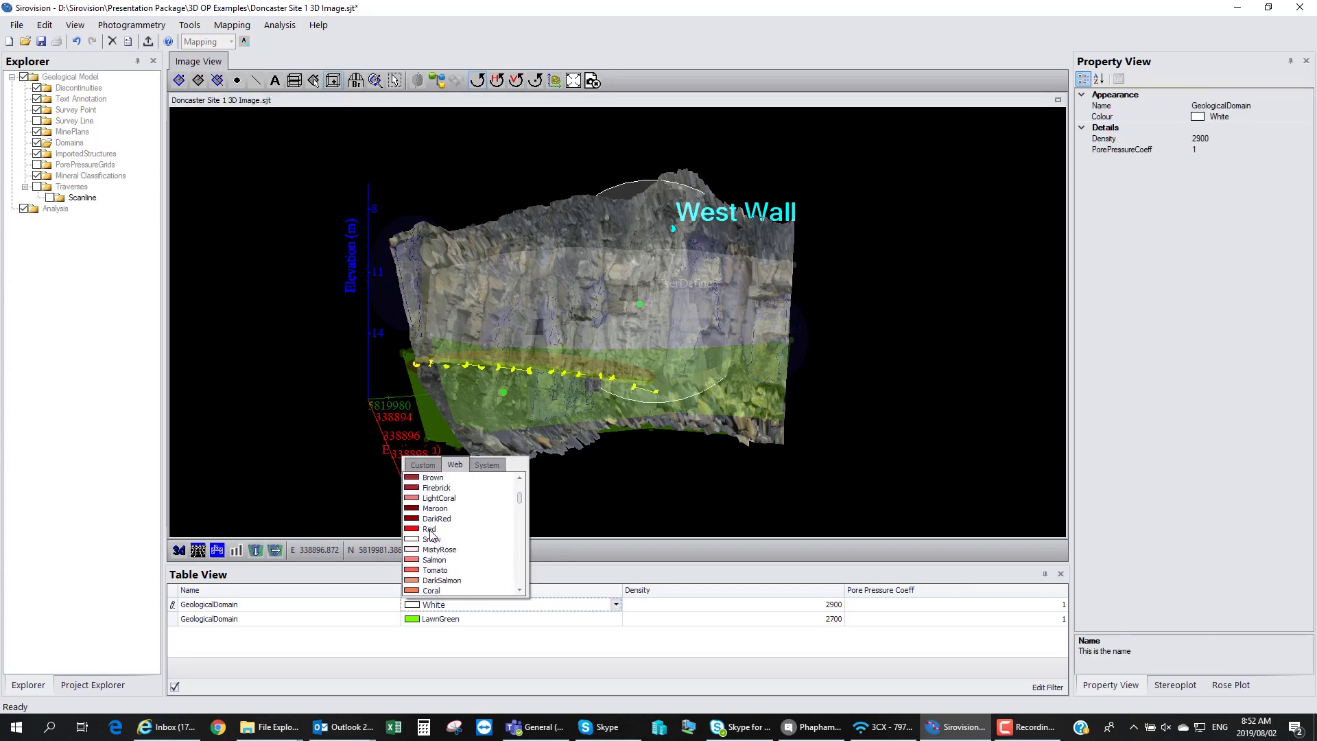
left_click(428, 529)
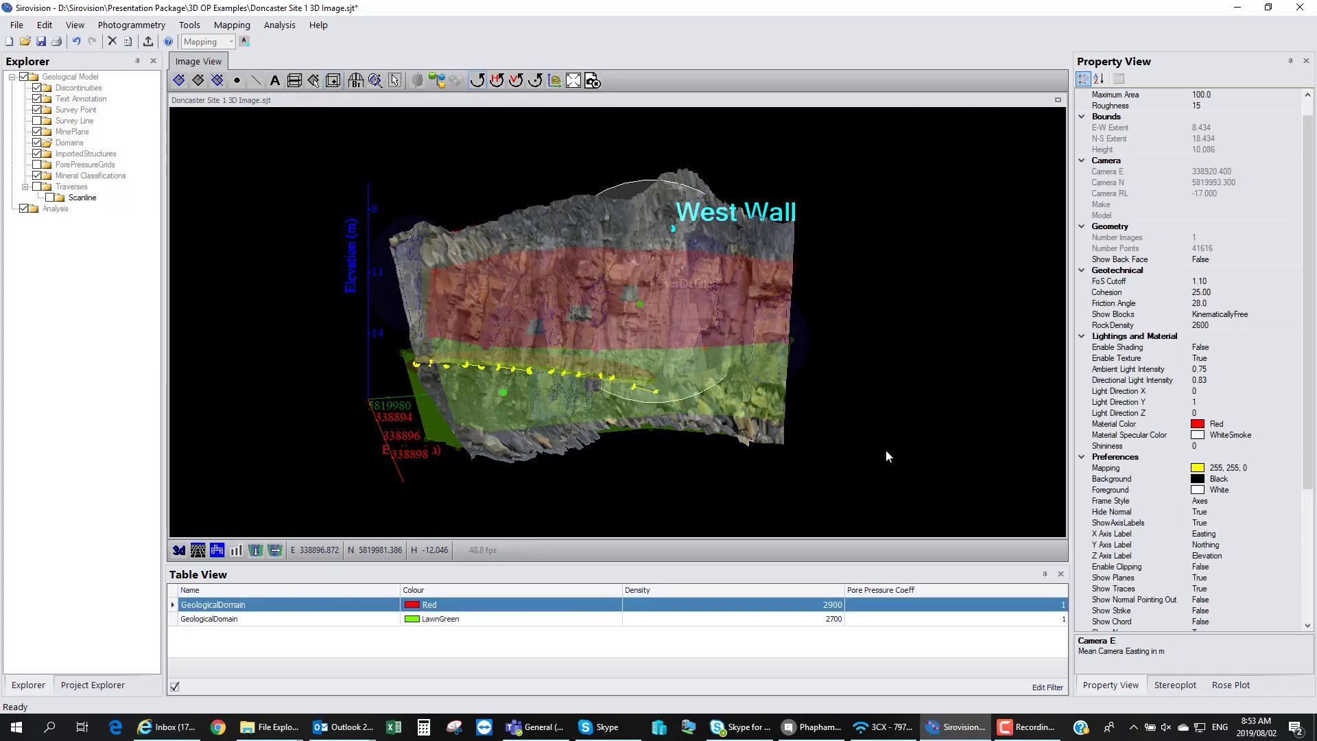
Step: Save the Doncaster Site 1 3D image with its mapped features and coloured domains
left_click_drag(888, 454, 591, 366)
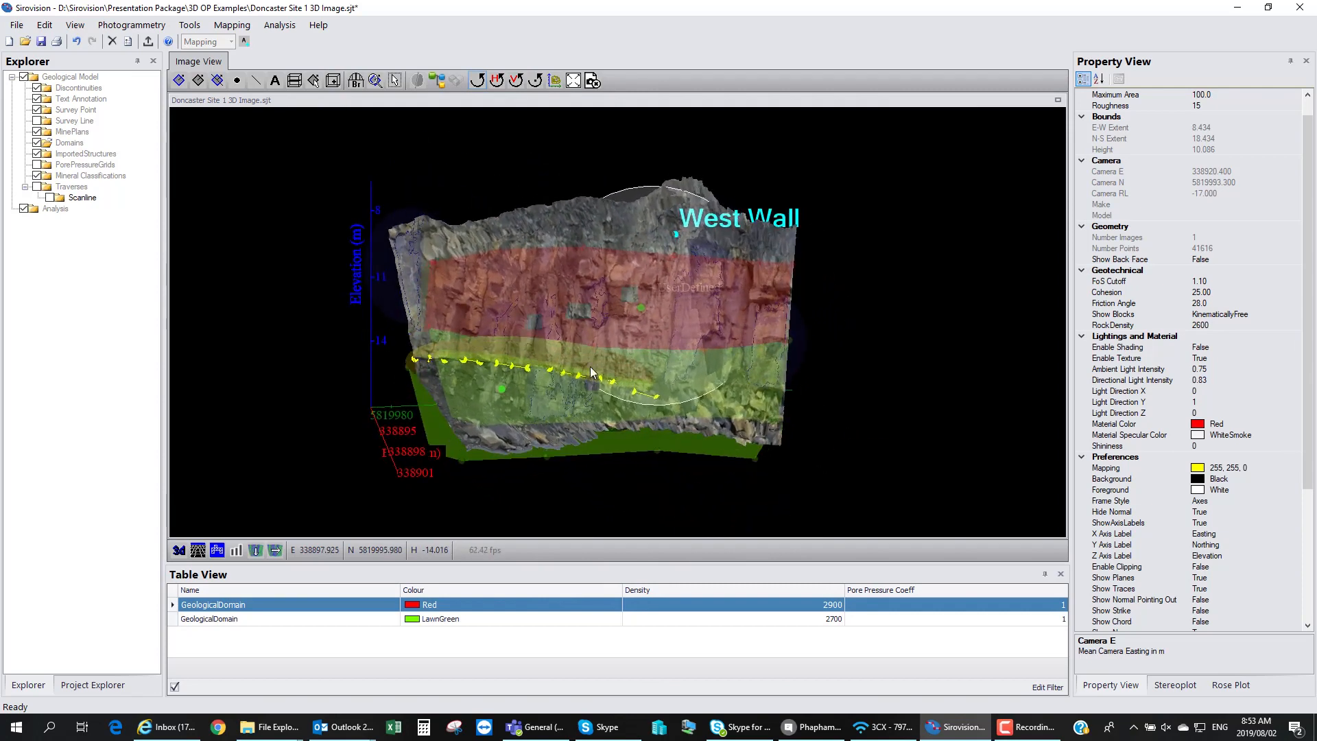
left_click(41, 41)
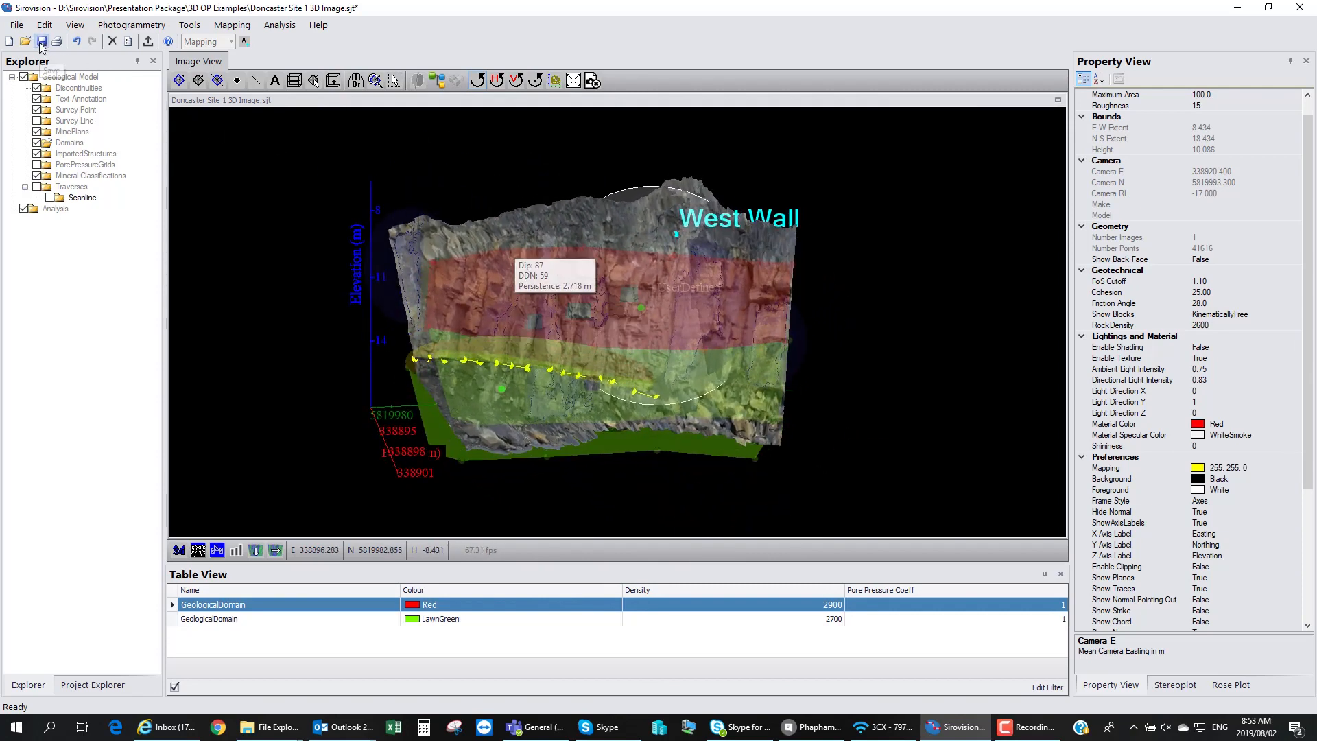